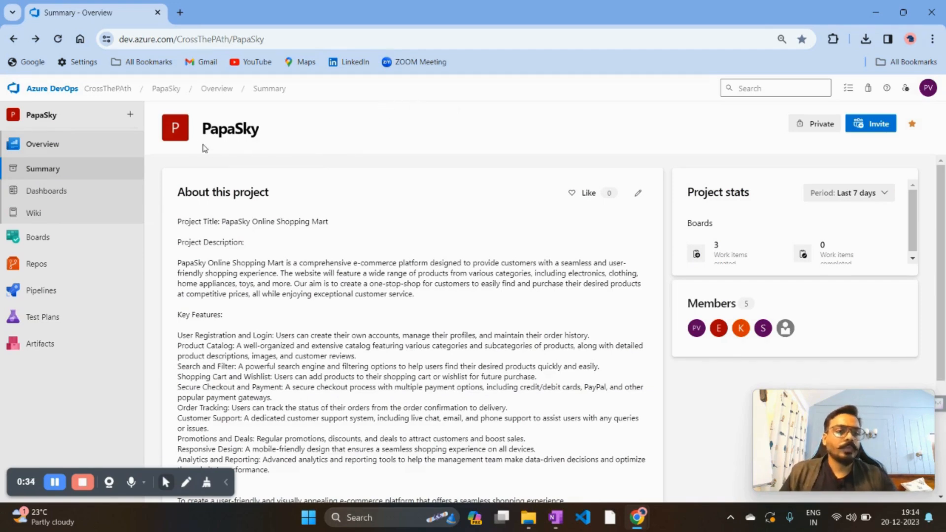
Open the backlog of the PapaSky project and start a new epic work item.
{"action": "mouse_move", "coordinate": [54, 238]}
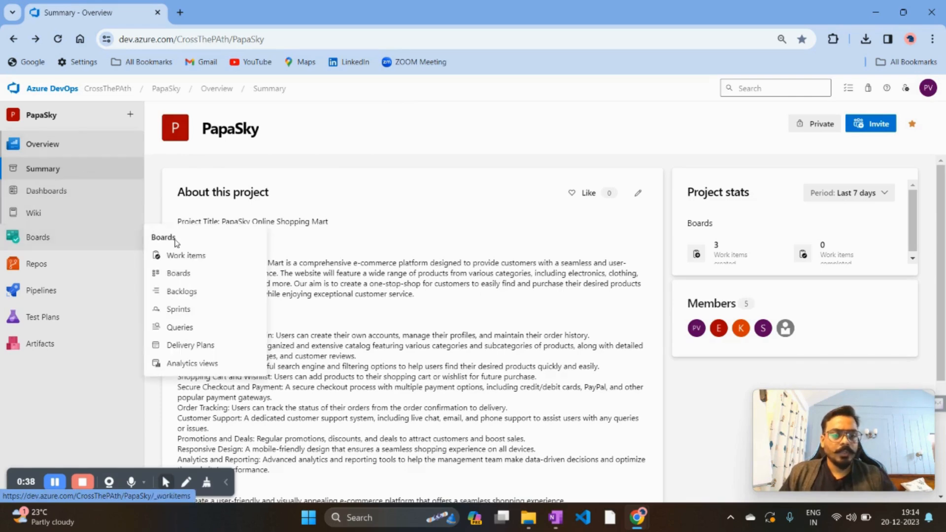
{"action": "left_click", "coordinate": [182, 291]}
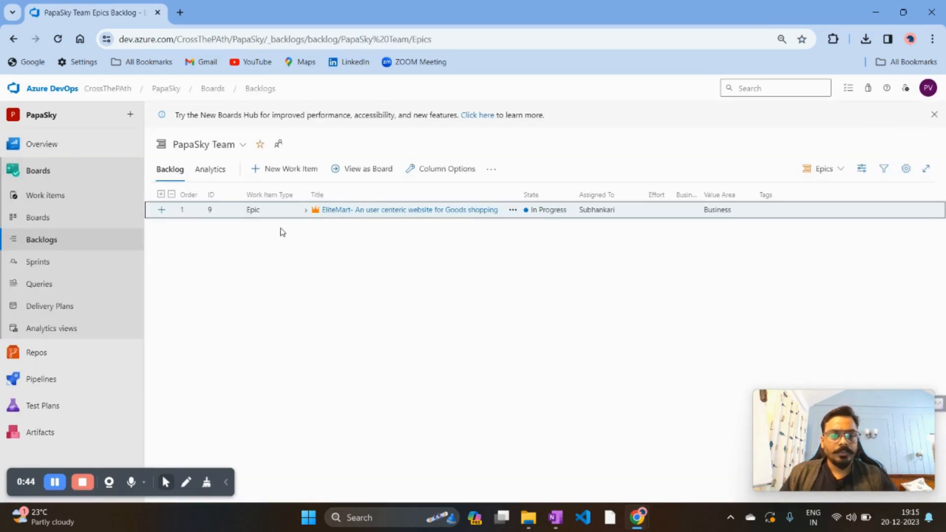
{"action": "left_click", "coordinate": [283, 176]}
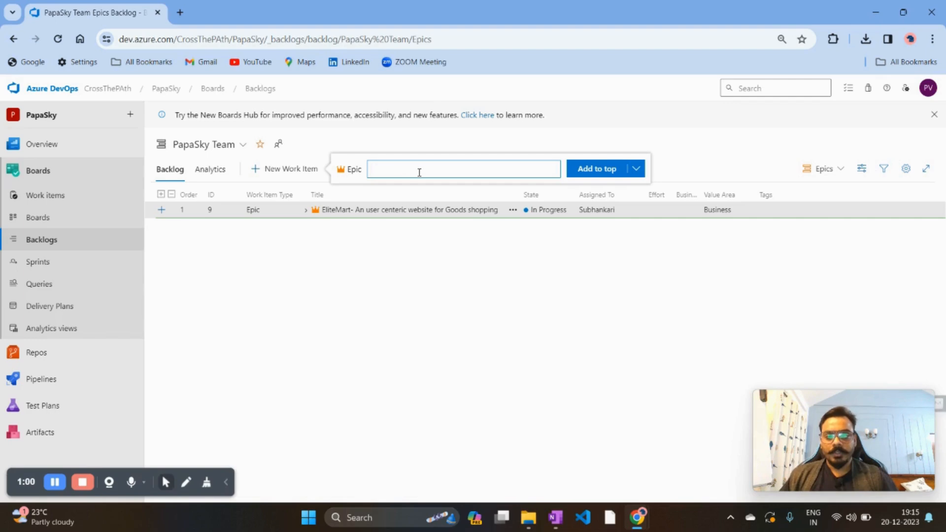
Switch to OneNote and copy the epic title "Enhance User Shopping Experience" from the Project Creation page.
{"action": "left_click", "coordinate": [560, 527]}
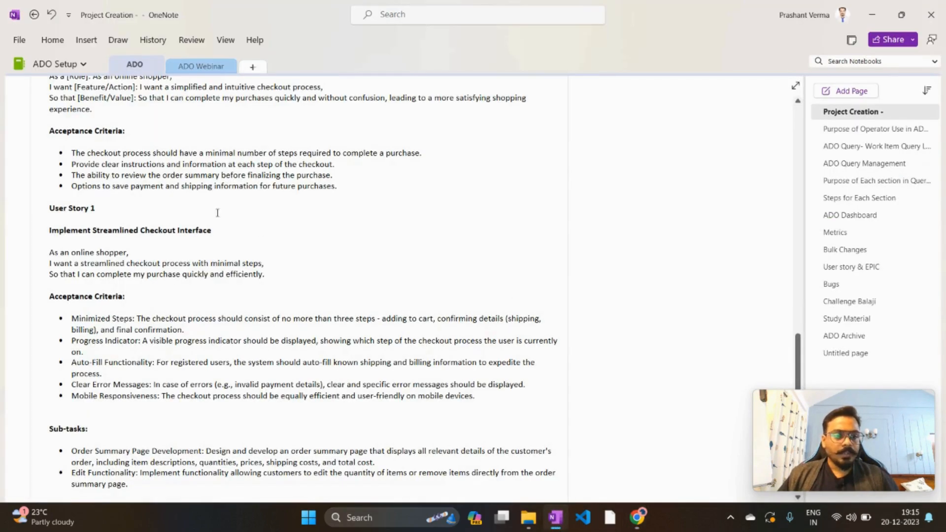
{"action": "scroll", "coordinate": [213, 212], "scroll_direction": "up", "scroll_amount": 5}
{"action": "scroll", "coordinate": [212, 212], "scroll_direction": "up", "scroll_amount": 4}
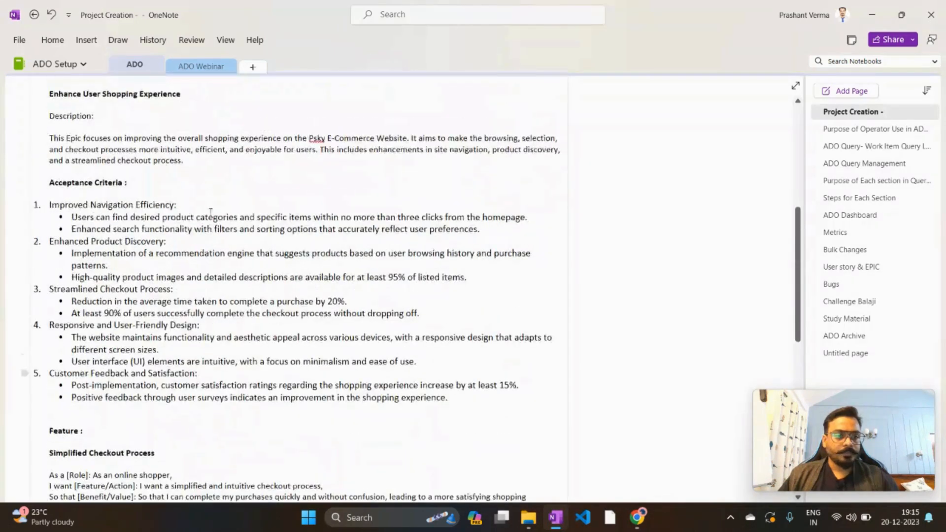
{"action": "scroll", "coordinate": [211, 207], "scroll_direction": "up", "scroll_amount": 2}
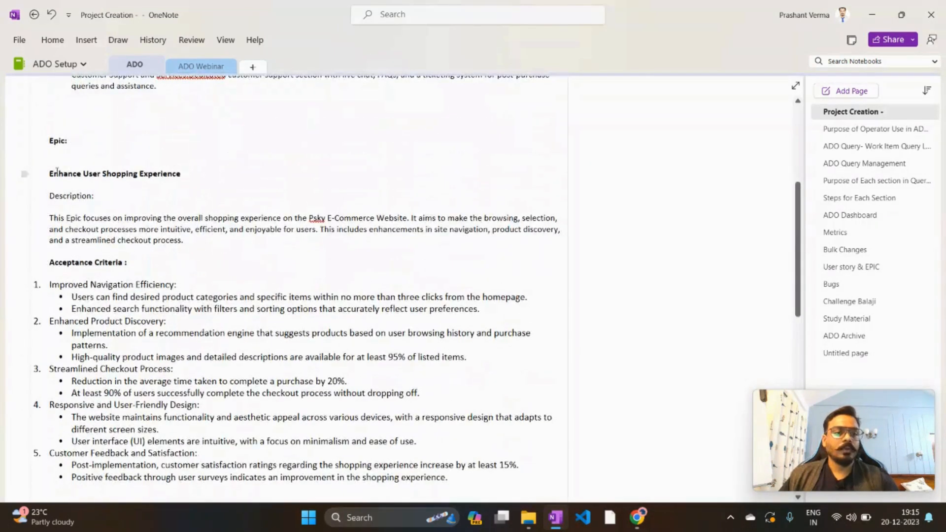
{"action": "left_click_drag", "start_coordinate": [46, 173], "coordinate": [188, 181]}
{"action": "key", "text": "ctrl+c"}
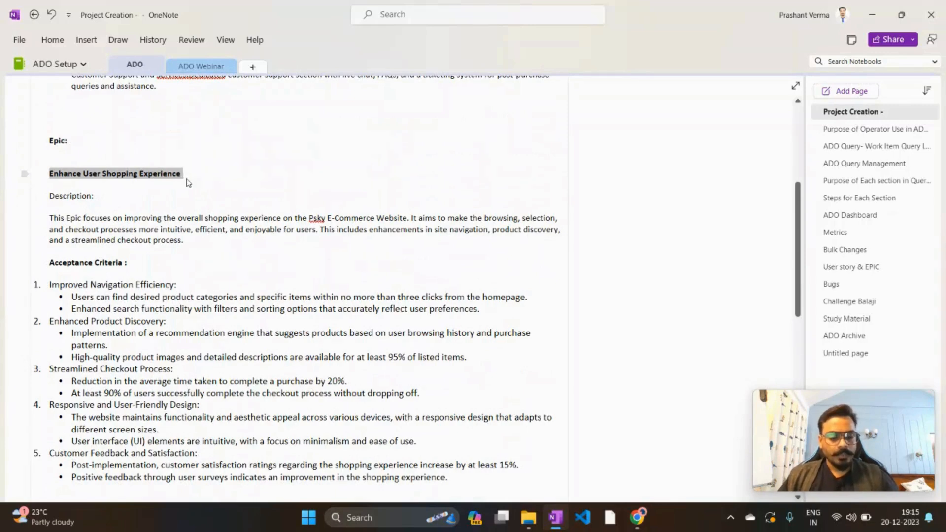
Switch back to Azure DevOps and add the epic "Enhance User Shopping Experience" to the top of the backlog.
{"action": "key", "text": "alt+Tab"}
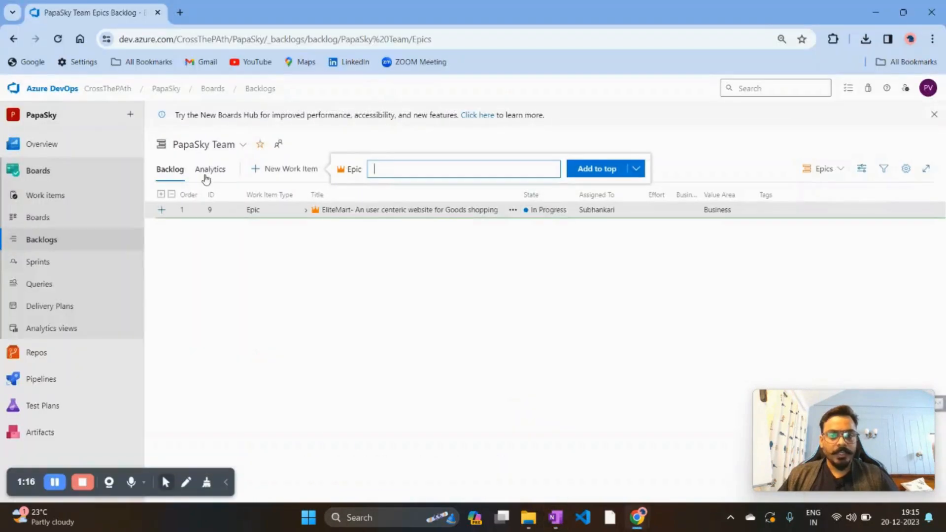
{"action": "left_click", "coordinate": [371, 173]}
{"action": "key", "text": "ctrl+v"}
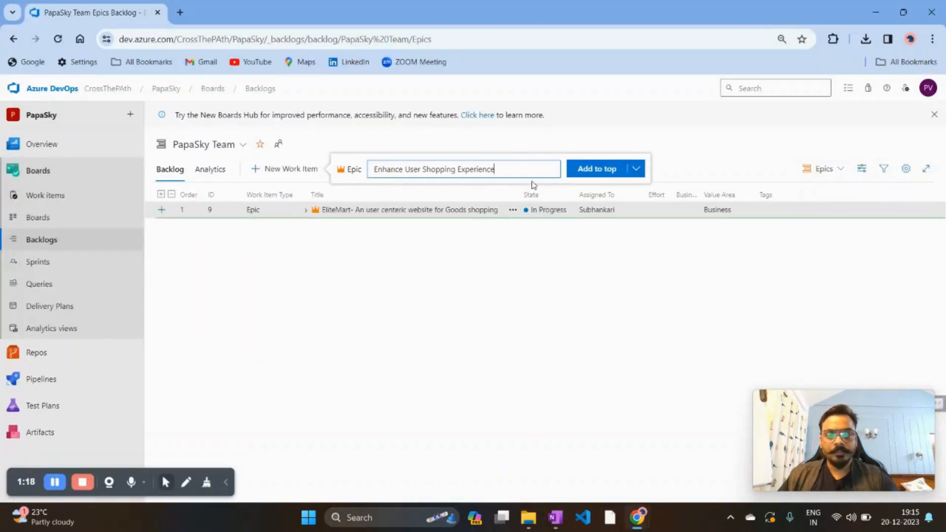
{"action": "left_click", "coordinate": [595, 169]}
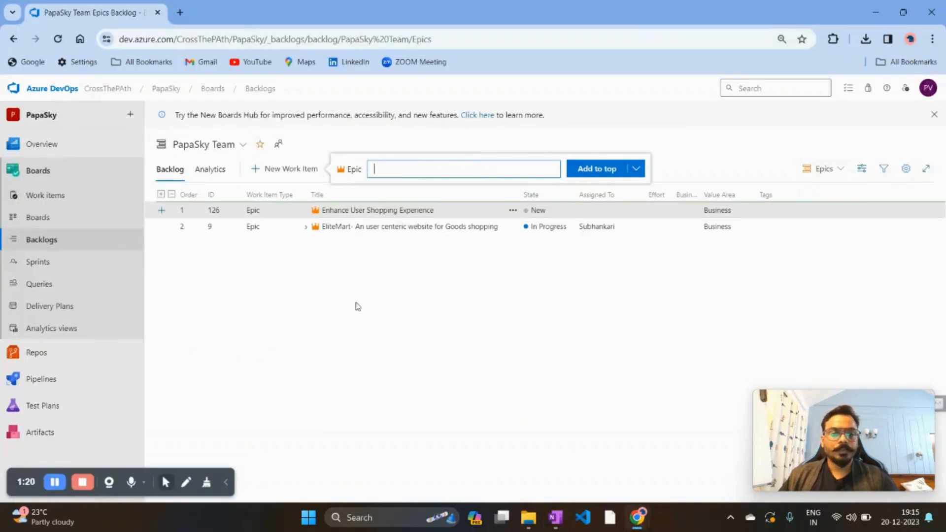
Open the new epic and fill its Description with the description paragraph copied from the Epic section of the OneNote page.
{"action": "left_click", "coordinate": [355, 212]}
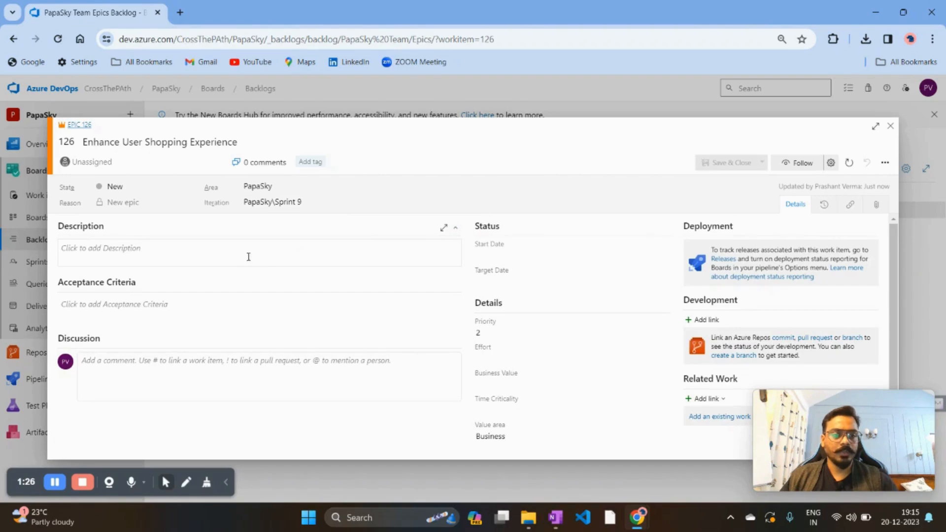
{"action": "left_click", "coordinate": [237, 256]}
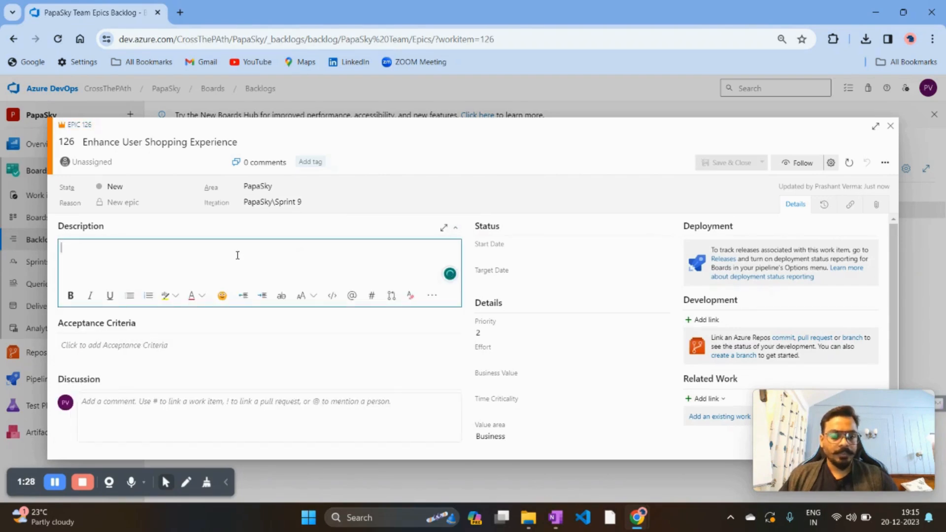
{"action": "key", "text": "alt+Tab"}
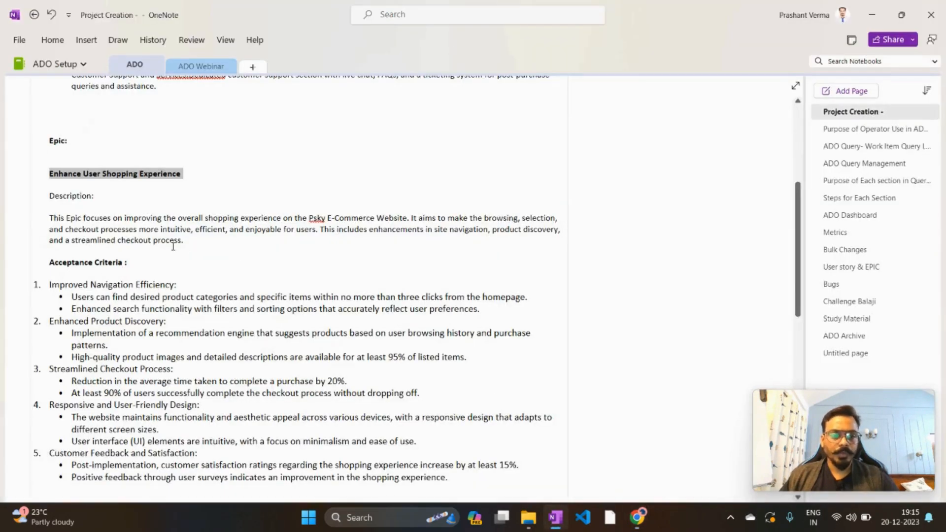
{"action": "left_click_drag", "start_coordinate": [183, 240], "coordinate": [43, 219]}
{"action": "key", "text": "ctrl+c"}
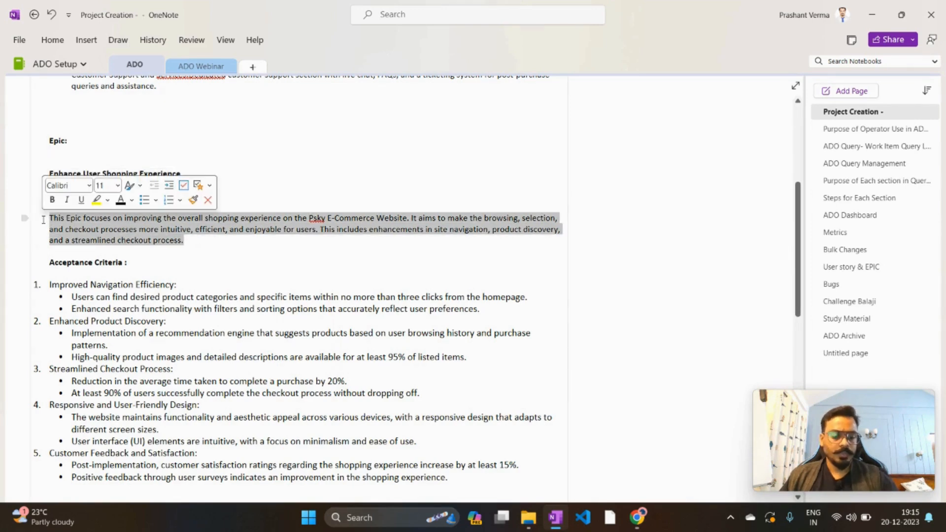
{"action": "key", "text": "alt+Tab"}
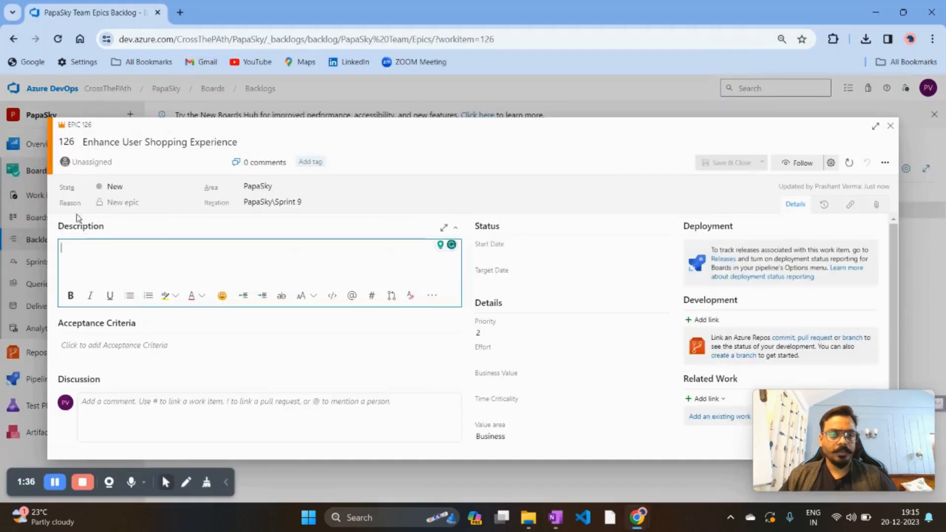
{"action": "key", "text": "ctrl+v"}
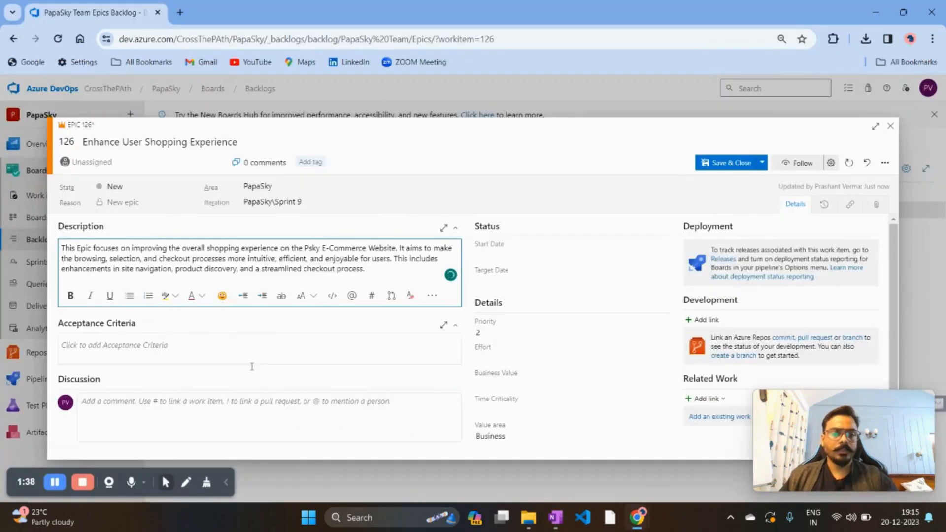
Fill the epic's Acceptance Criteria with the heading and all five numbered criteria copied from the OneNote page, and check the pasted text.
{"action": "scroll", "coordinate": [278, 339], "scroll_direction": "down", "scroll_amount": 1}
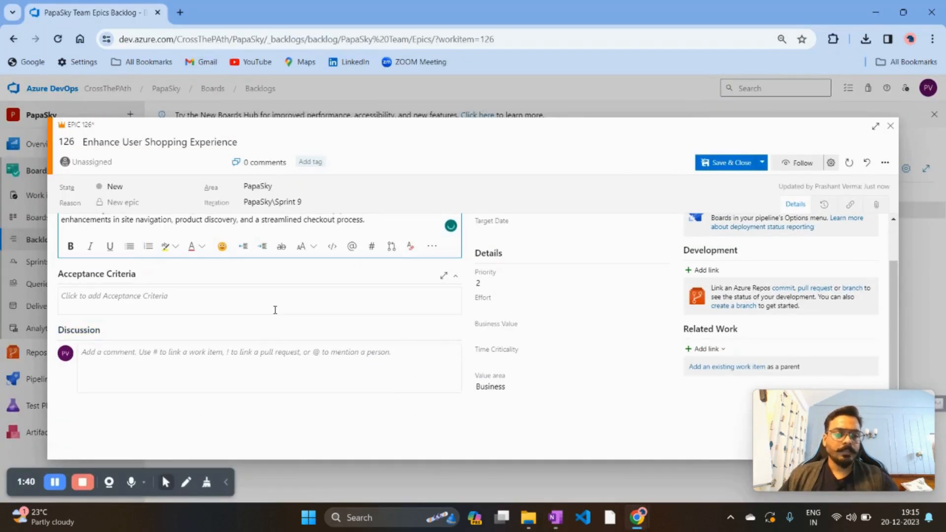
{"action": "left_click", "coordinate": [245, 300]}
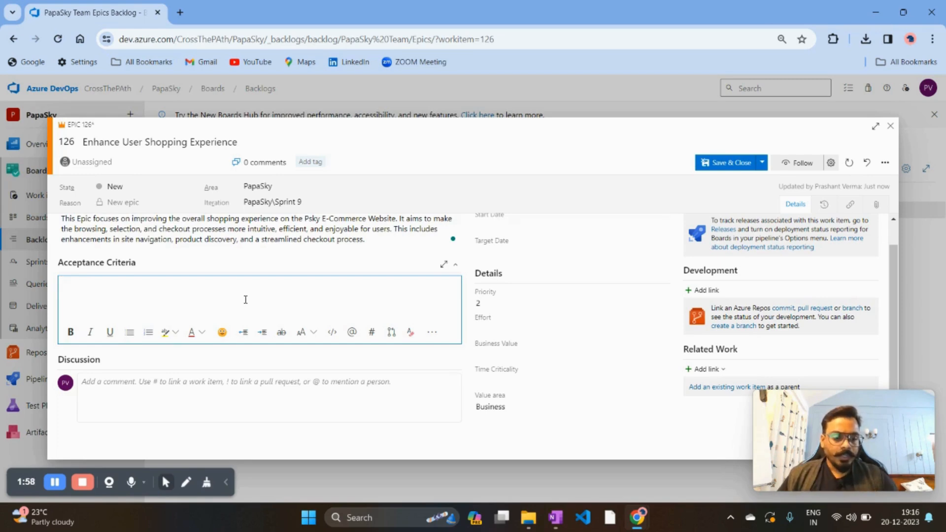
{"action": "key", "text": "alt+Tab"}
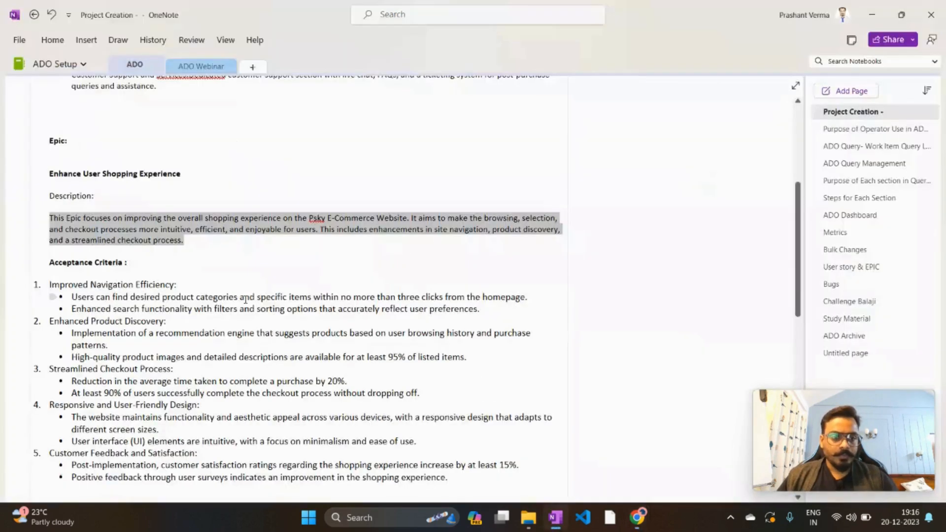
{"action": "scroll", "coordinate": [244, 299], "scroll_direction": "down", "scroll_amount": 3}
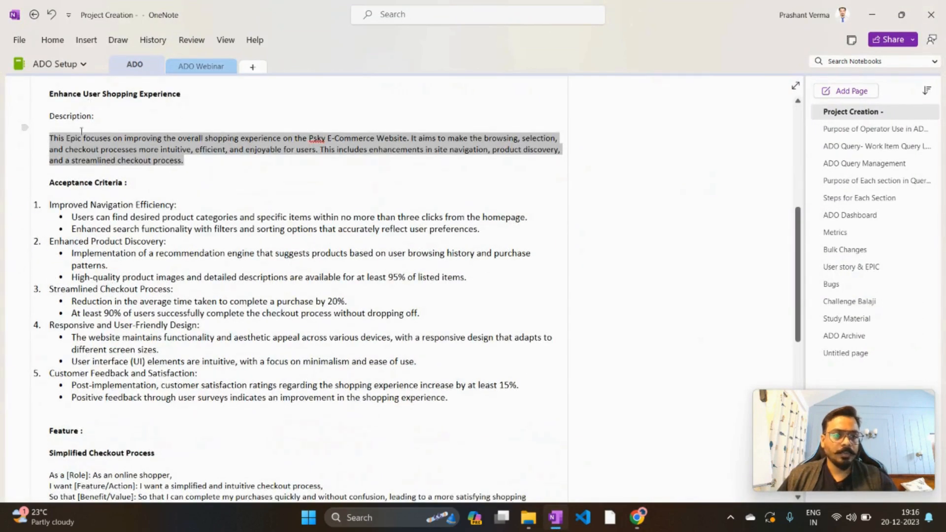
{"action": "left_click_drag", "start_coordinate": [51, 181], "coordinate": [460, 393]}
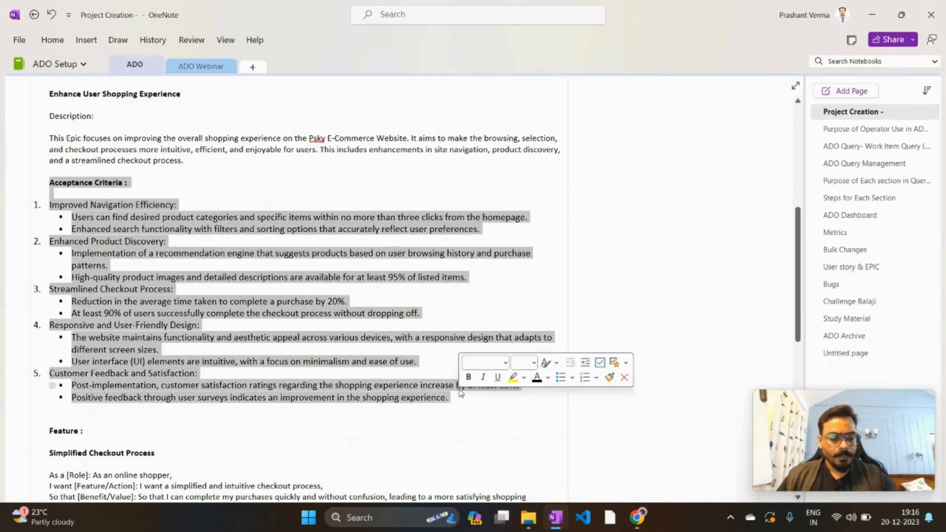
{"action": "key", "text": "ctrl+c"}
{"action": "key", "text": "alt+Tab"}
{"action": "key", "text": "ctrl+v"}
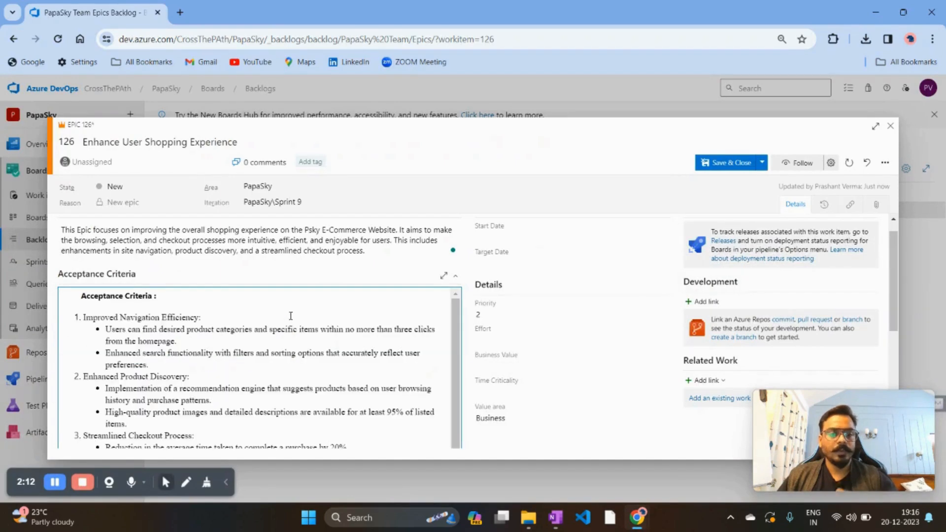
{"action": "scroll", "coordinate": [366, 293], "scroll_direction": "down", "scroll_amount": 1}
{"action": "scroll", "coordinate": [411, 305], "scroll_direction": "down", "scroll_amount": 2}
{"action": "scroll", "coordinate": [379, 306], "scroll_direction": "down", "scroll_amount": 2}
{"action": "scroll", "coordinate": [387, 307], "scroll_direction": "up", "scroll_amount": 1}
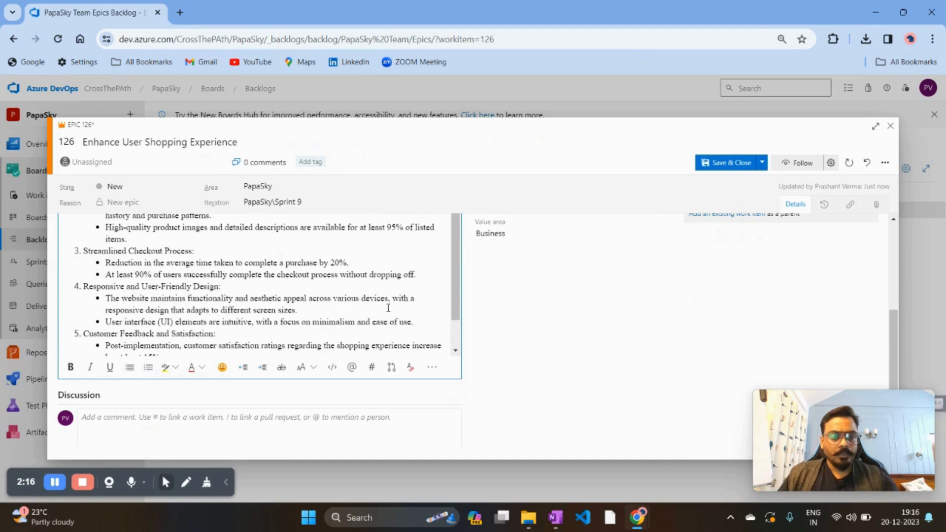
Assign the epic to the same team member as the EliteMart epic and set its state to In Progress.
{"action": "scroll", "coordinate": [460, 275], "scroll_direction": "up", "scroll_amount": 5}
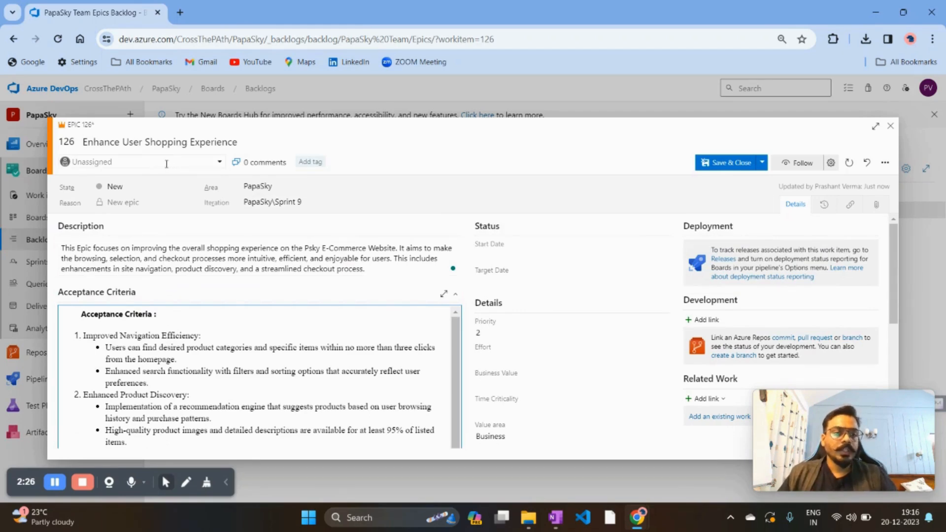
{"action": "key", "text": "ctrl+a"}
{"action": "left_click", "coordinate": [280, 129]}
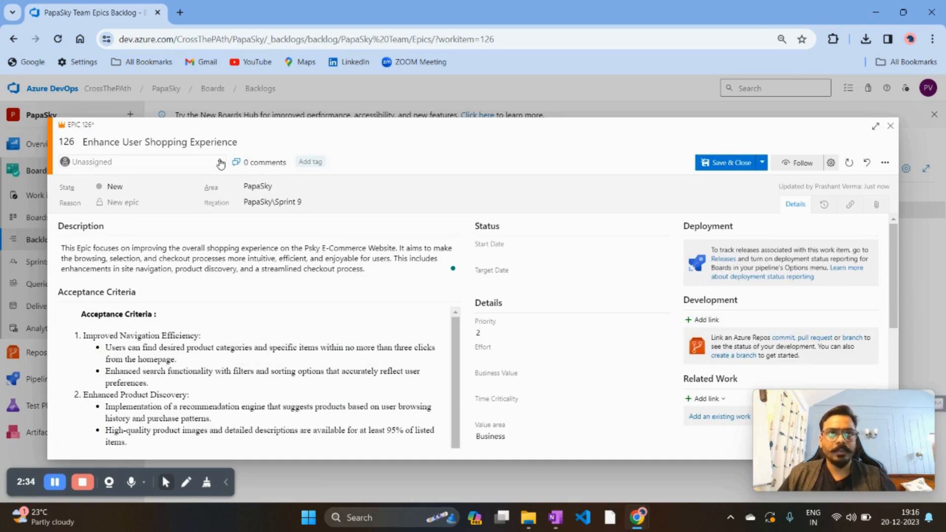
{"action": "left_click", "coordinate": [221, 163]}
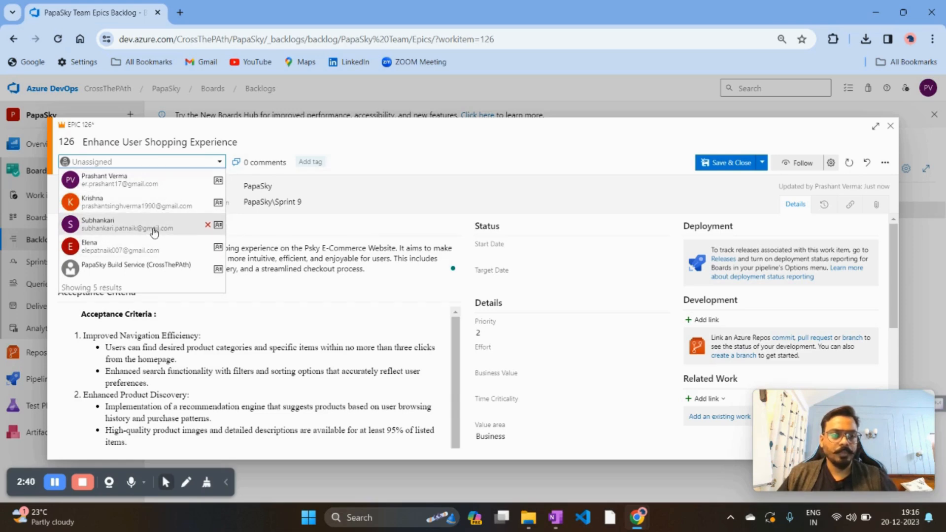
{"action": "left_click", "coordinate": [153, 225]}
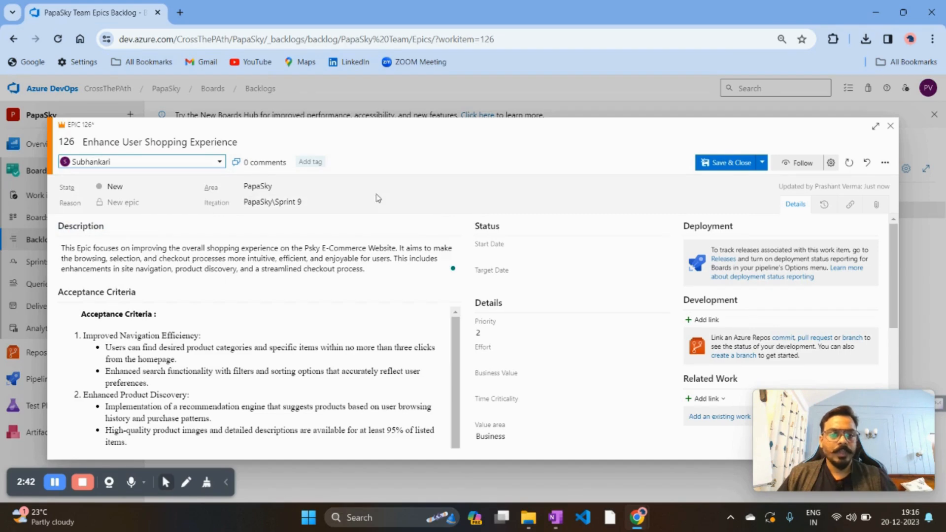
{"action": "left_click", "coordinate": [187, 189]}
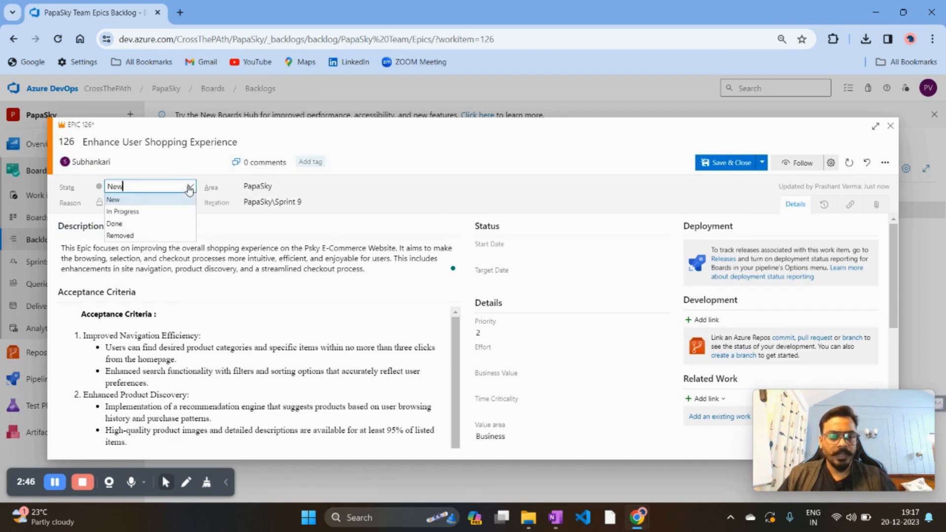
{"action": "left_click", "coordinate": [169, 213]}
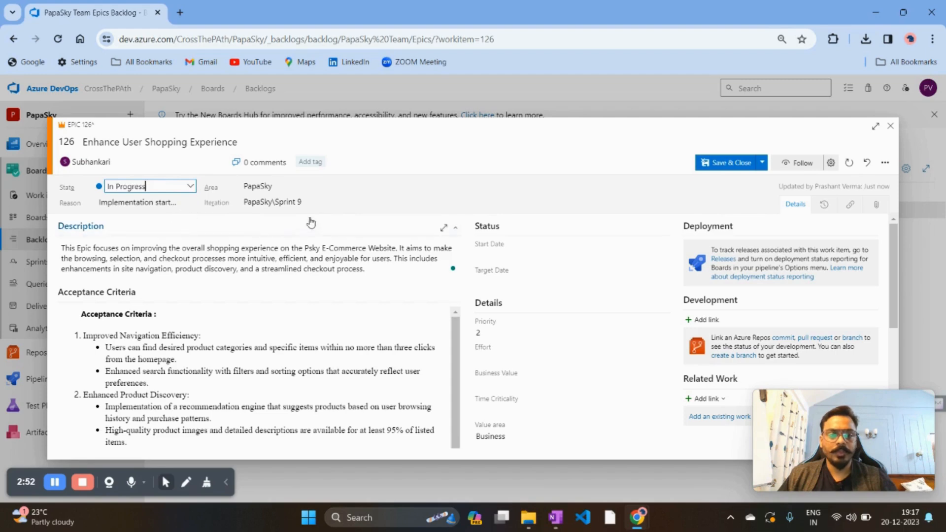
Set the epic's iteration to the PapaSky root level instead of a specific sprint.
{"action": "left_click", "coordinate": [425, 203]}
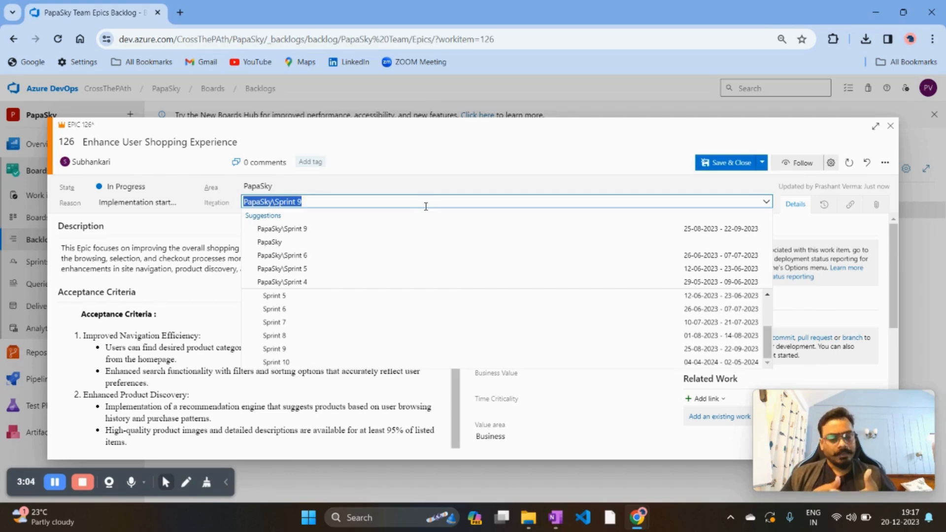
{"action": "left_click", "coordinate": [426, 207]}
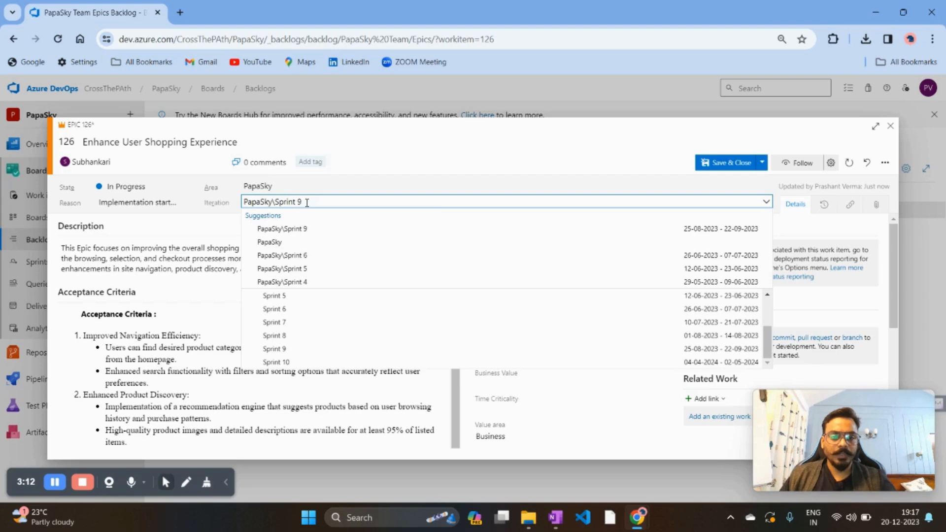
{"action": "left_click", "coordinate": [300, 243]}
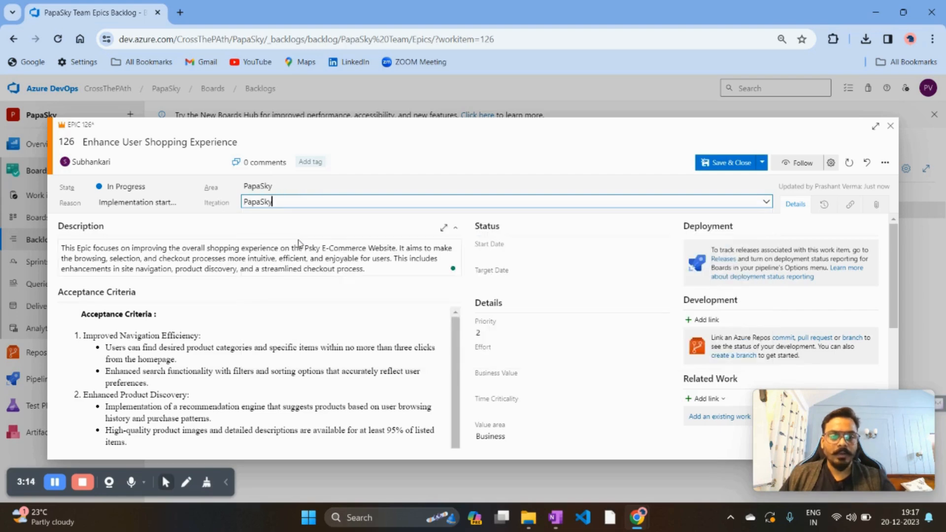
Set the epic's start date to 26-12-2023.
{"action": "scroll", "coordinate": [567, 264], "scroll_direction": "down", "scroll_amount": 1}
{"action": "scroll", "coordinate": [563, 261], "scroll_direction": "up", "scroll_amount": 1}
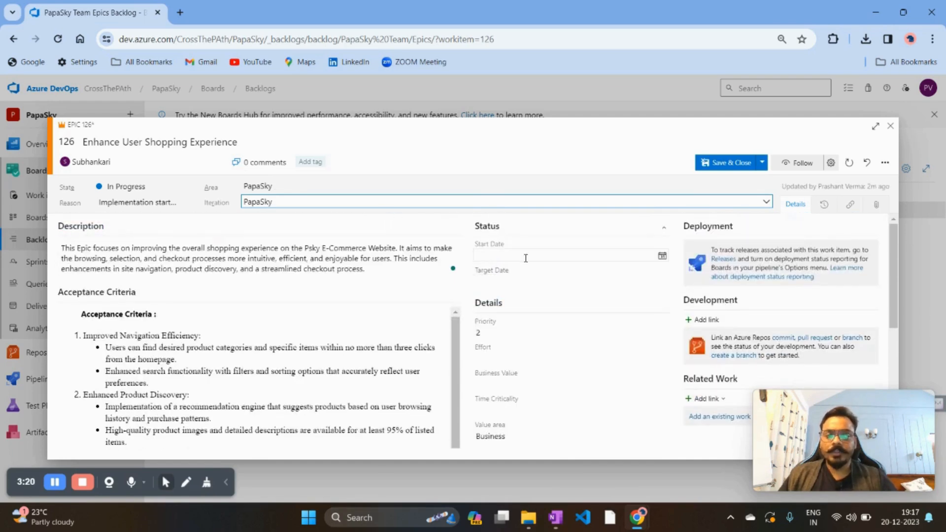
{"action": "left_click", "coordinate": [661, 257]}
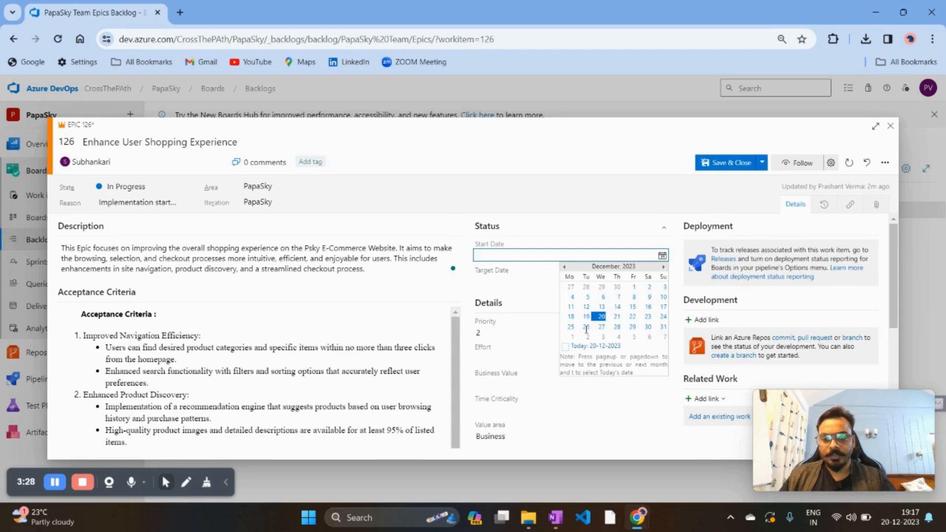
{"action": "left_click", "coordinate": [585, 328]}
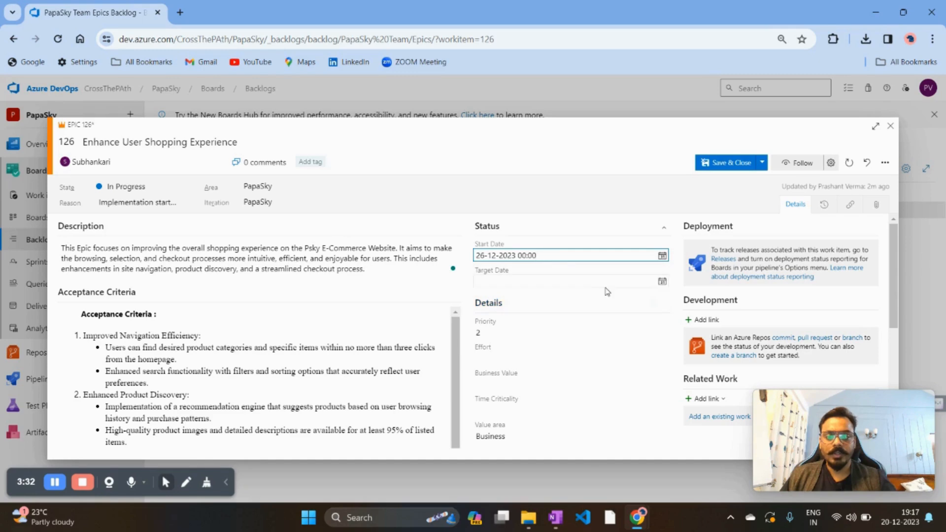
Set the epic's target date to 20-01-2024.
{"action": "left_click", "coordinate": [661, 281]}
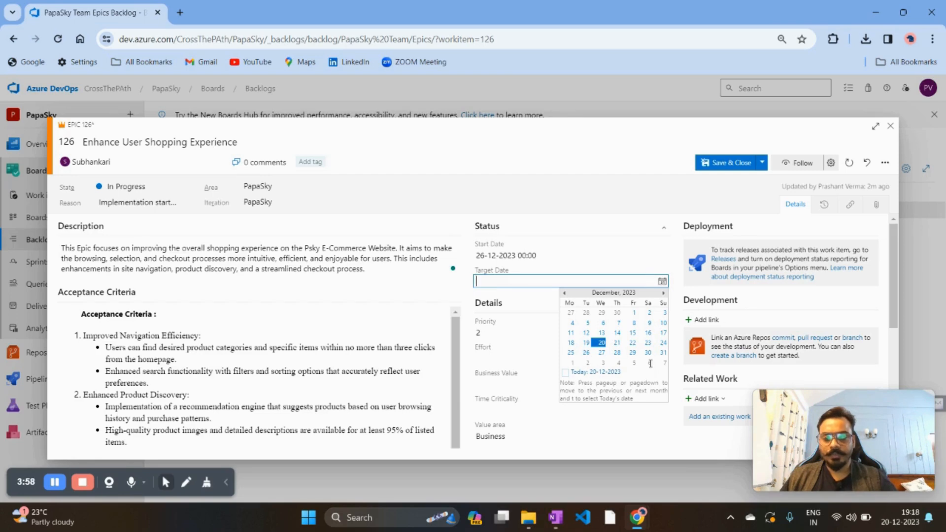
{"action": "left_click", "coordinate": [664, 293]}
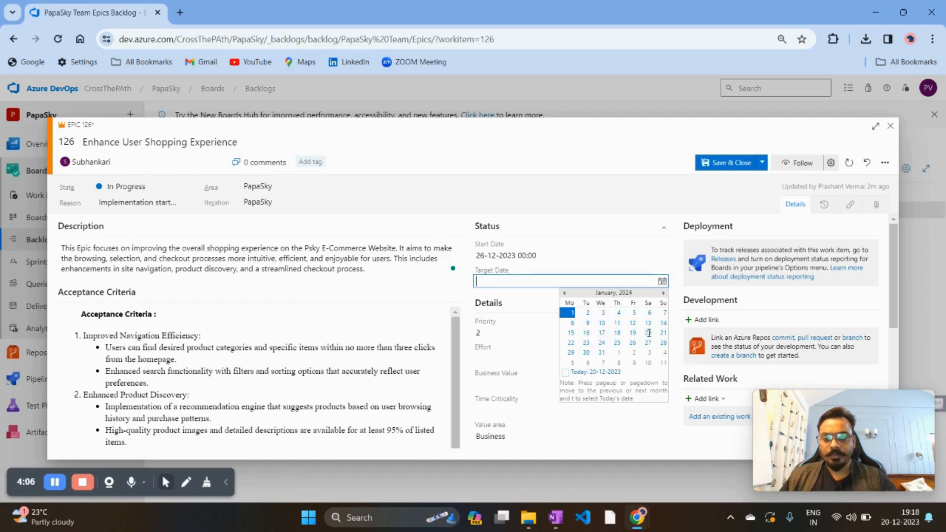
{"action": "left_click", "coordinate": [648, 332]}
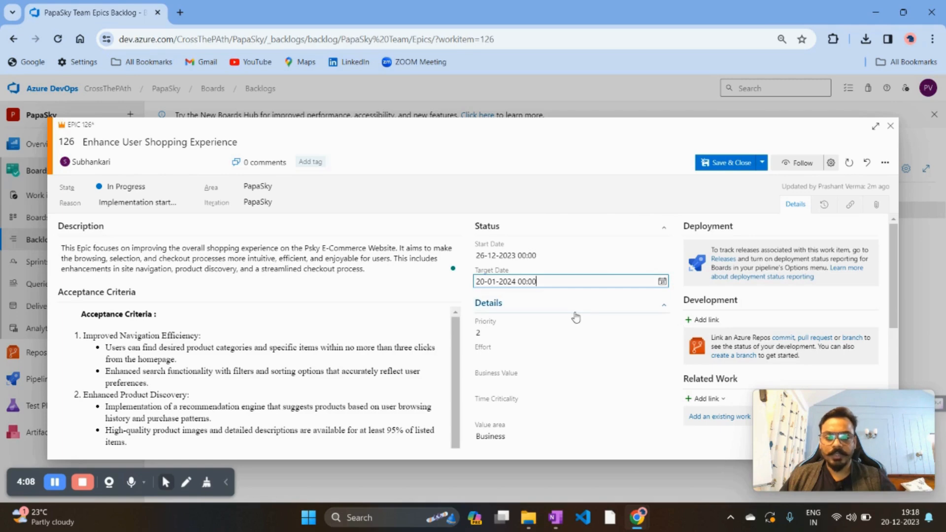
Set the epic's priority to 1 and its effort to 8.
{"action": "scroll", "coordinate": [591, 320], "scroll_direction": "down", "scroll_amount": 1}
{"action": "left_click", "coordinate": [560, 269]}
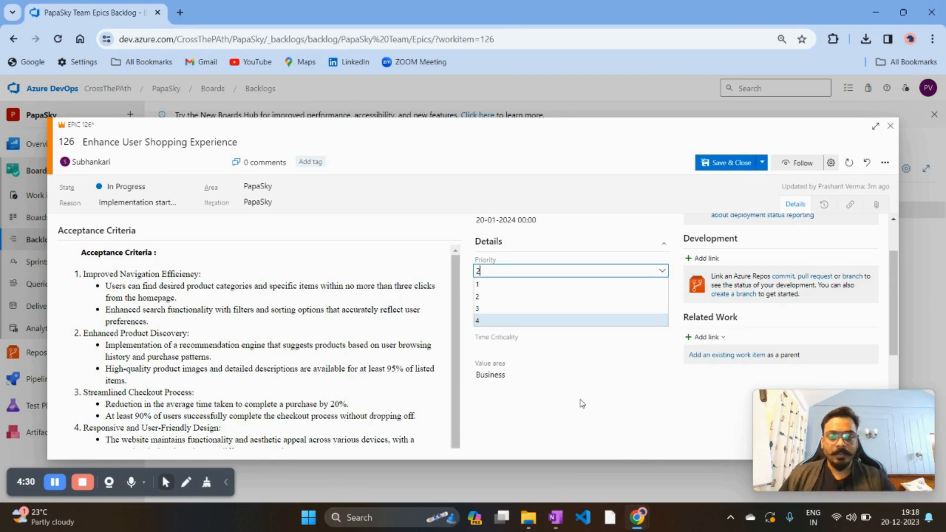
{"action": "left_click", "coordinate": [533, 287]}
{"action": "left_click", "coordinate": [553, 297]}
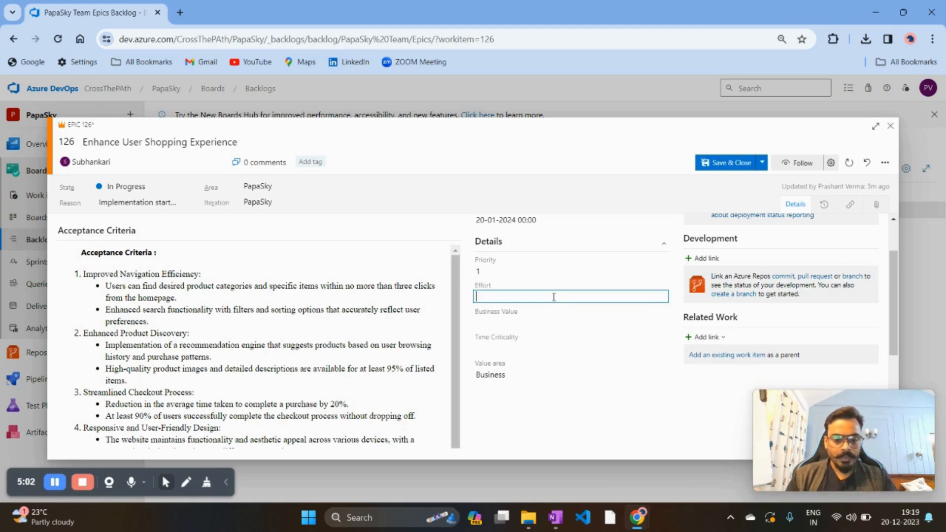
{"action": "type", "text": "8"}
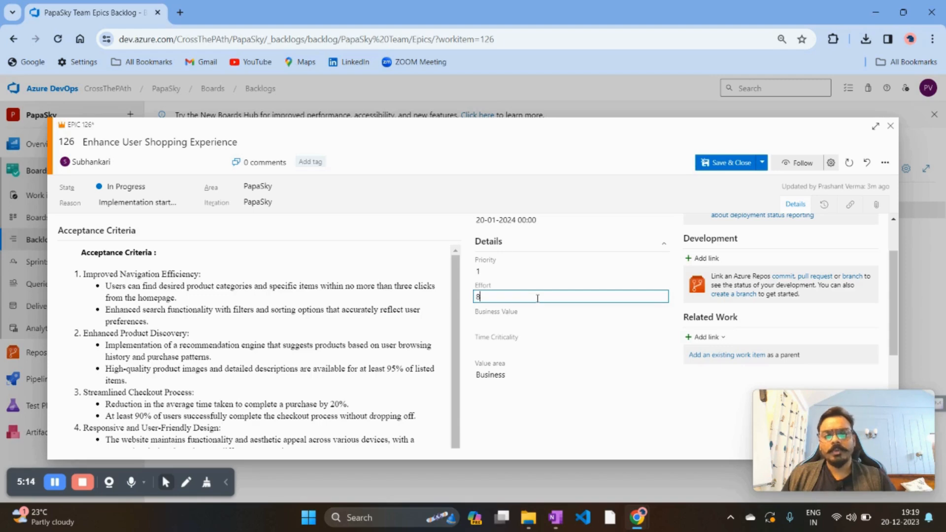
{"action": "left_click", "coordinate": [570, 417]}
Set the epic's business value to 1.
{"action": "left_click", "coordinate": [540, 323]}
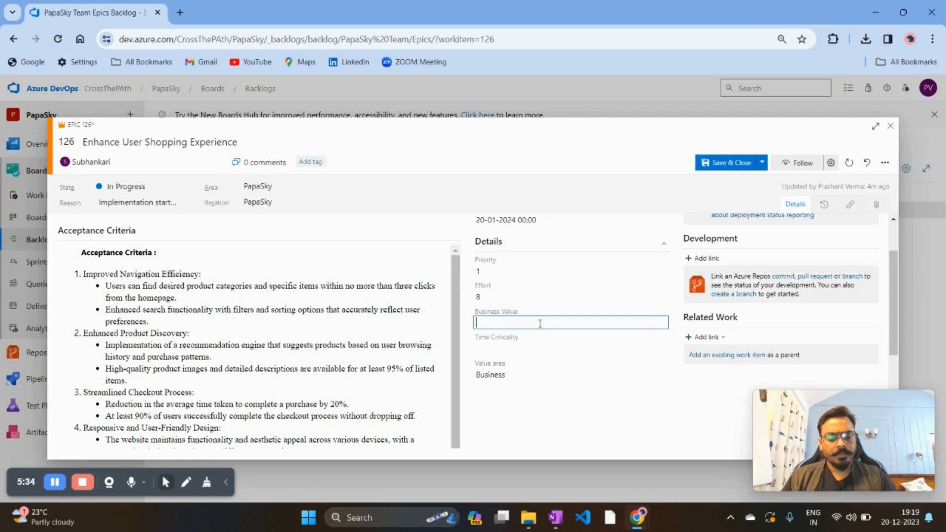
{"action": "type", "text": "1"}
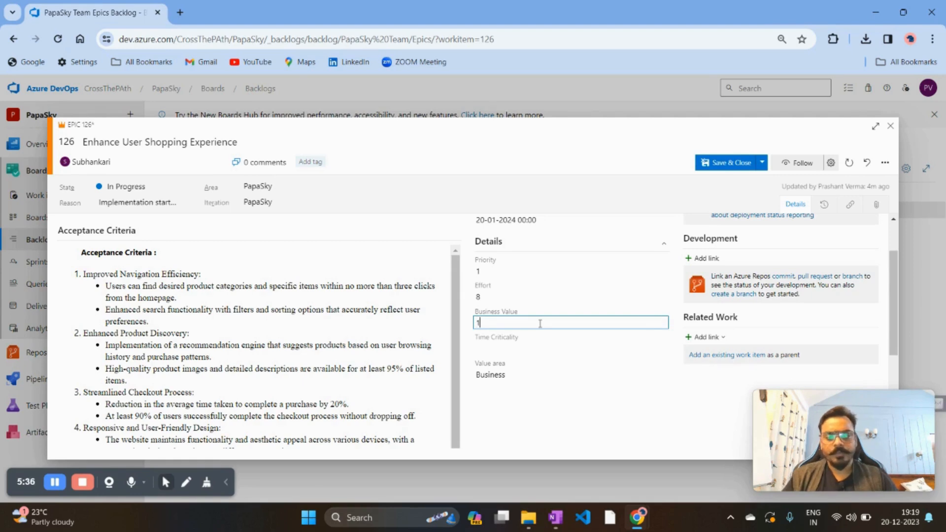
{"action": "left_click", "coordinate": [530, 409]}
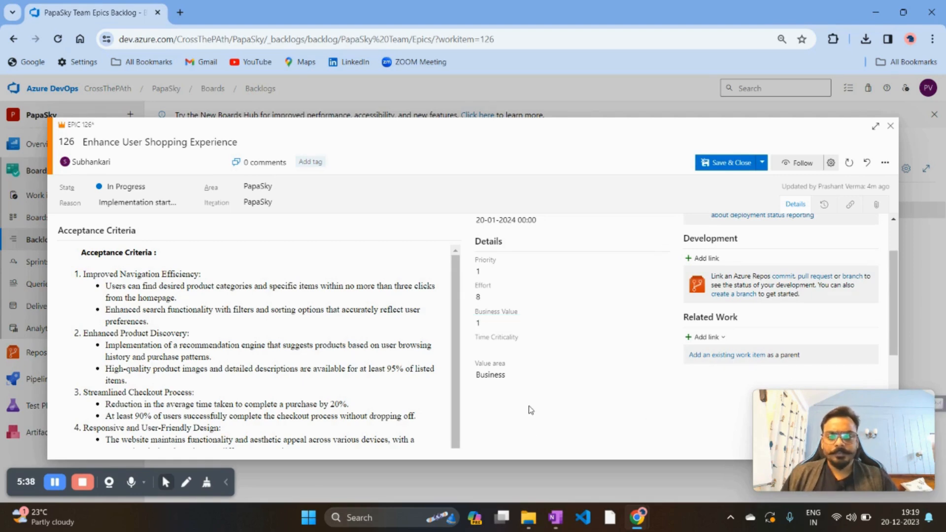
Review the epic's acceptance criteria and filled-in fields, and save and close the epic.
{"action": "scroll", "coordinate": [530, 410], "scroll_direction": "down", "scroll_amount": 2}
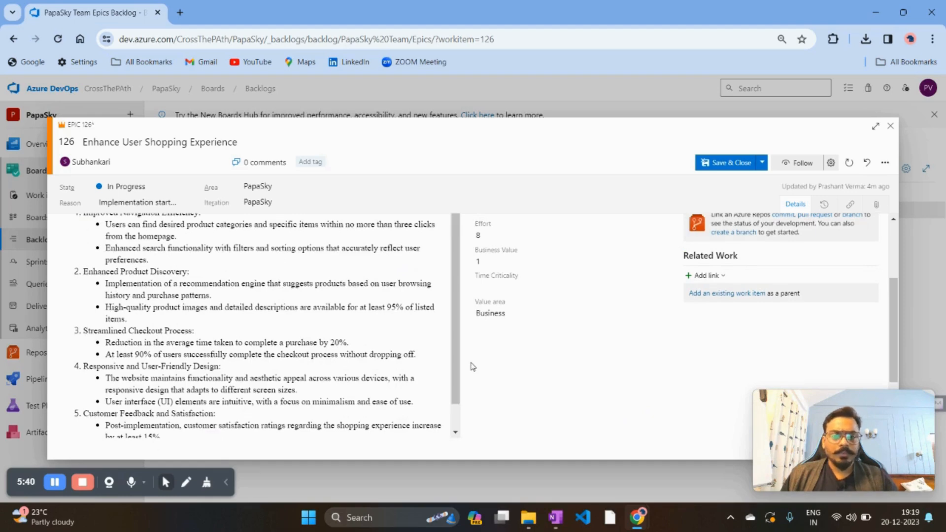
{"action": "scroll", "coordinate": [450, 363], "scroll_direction": "down", "scroll_amount": 1}
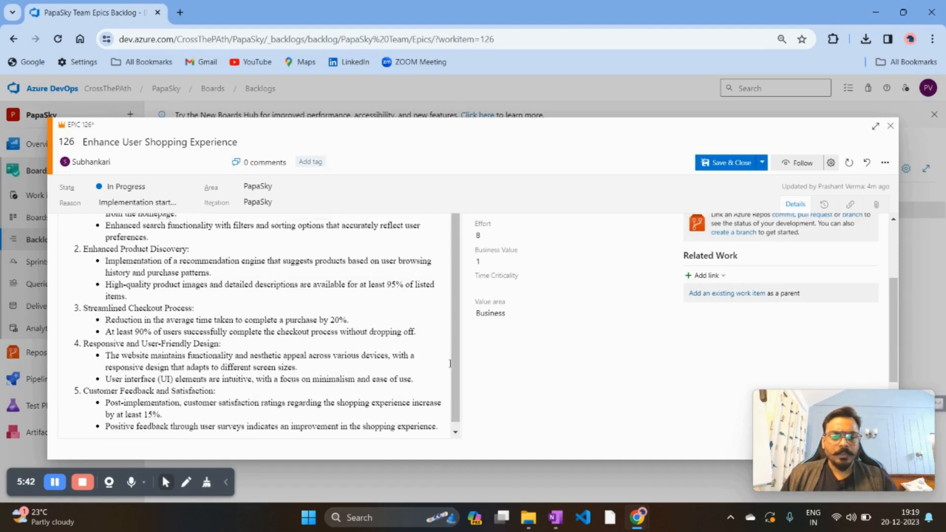
{"action": "scroll", "coordinate": [449, 364], "scroll_direction": "down", "scroll_amount": 1}
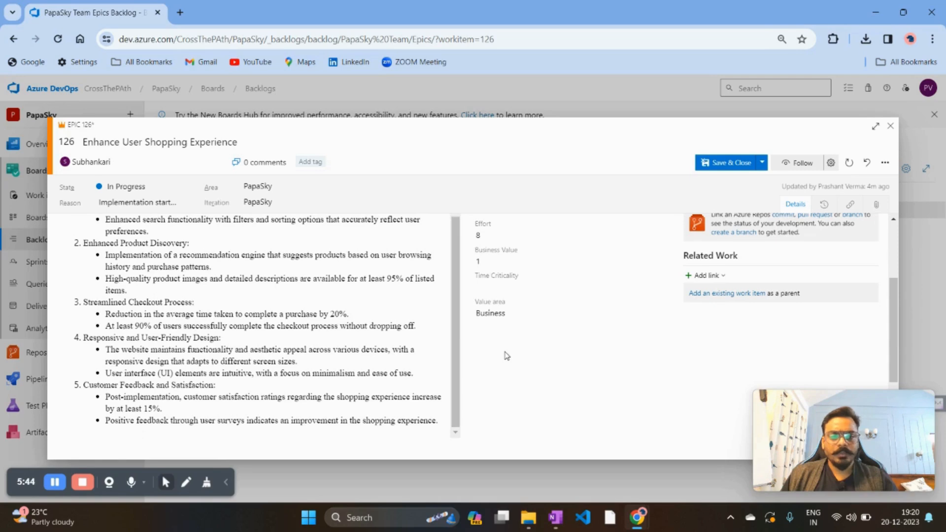
{"action": "scroll", "coordinate": [506, 355], "scroll_direction": "up", "scroll_amount": 4}
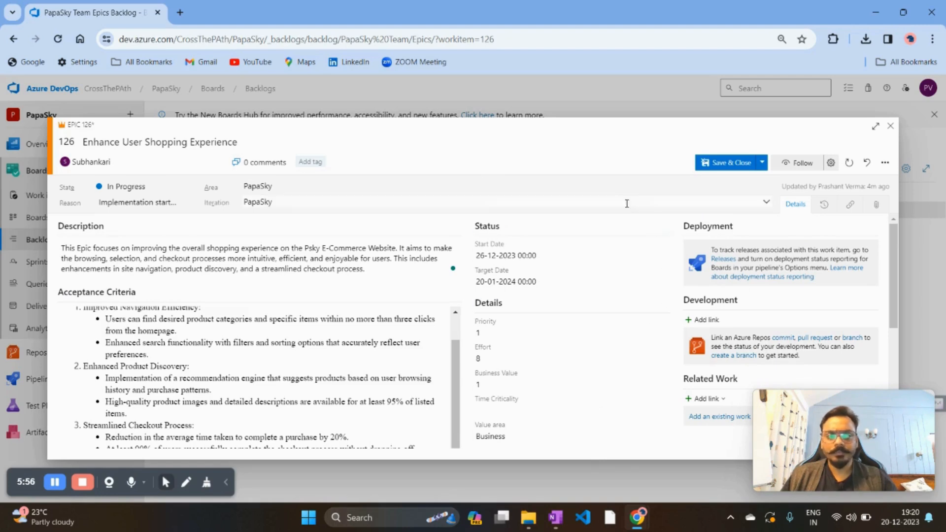
{"action": "left_click", "coordinate": [729, 164]}
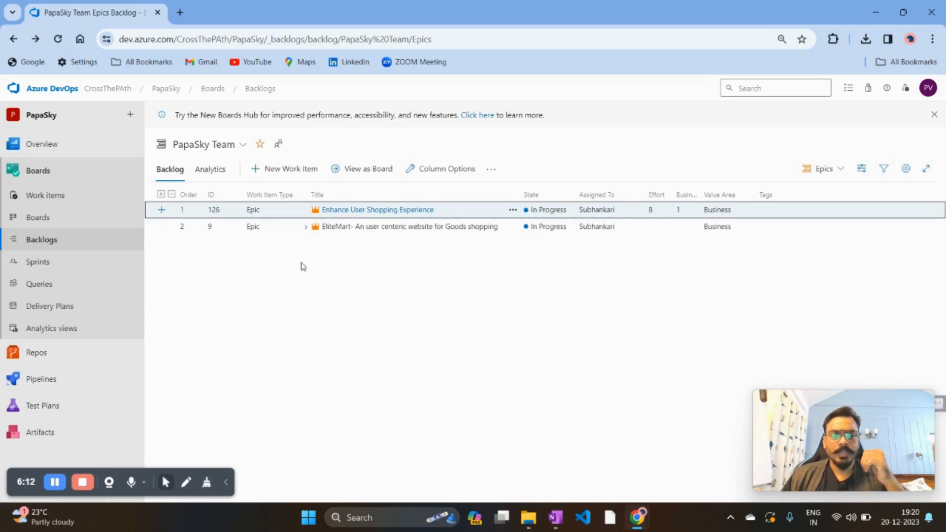
Add a child feature to the "Enhance User Shopping Experience" epic, titled "Simplified Checkout Process" as copied from the OneNote page.
{"action": "left_click", "coordinate": [162, 211]}
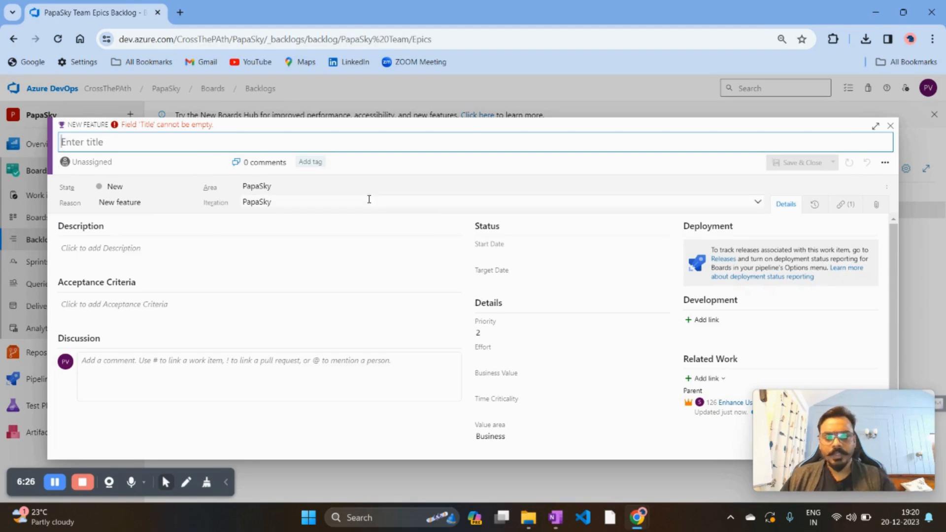
{"action": "left_click", "coordinate": [560, 517]}
{"action": "scroll", "coordinate": [28, 280], "scroll_direction": "down", "scroll_amount": 4}
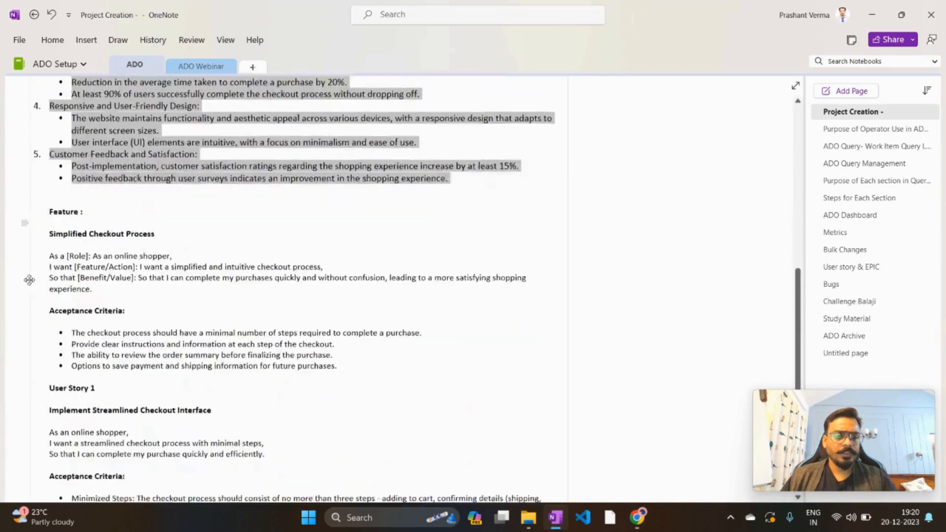
{"action": "scroll", "coordinate": [29, 281], "scroll_direction": "up", "scroll_amount": 5}
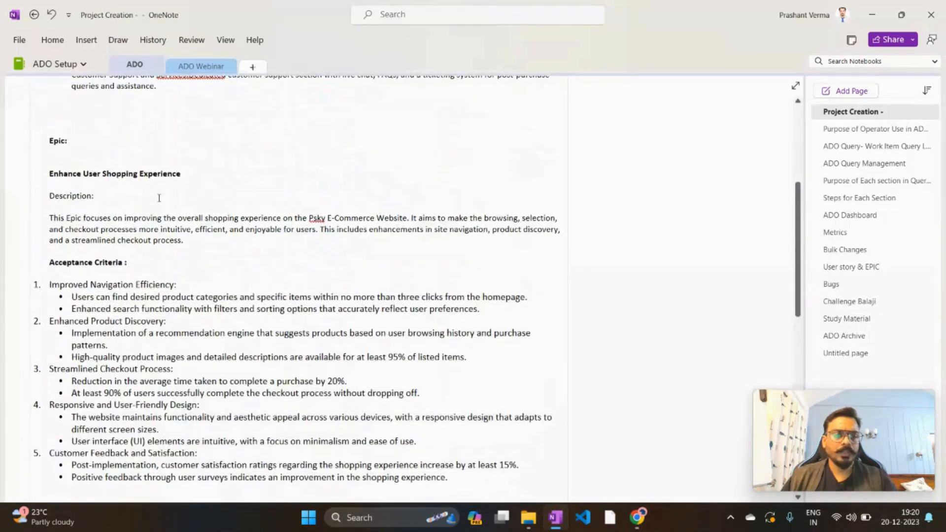
{"action": "scroll", "coordinate": [148, 189], "scroll_direction": "down", "scroll_amount": 4}
{"action": "scroll", "coordinate": [147, 190], "scroll_direction": "down", "scroll_amount": 4}
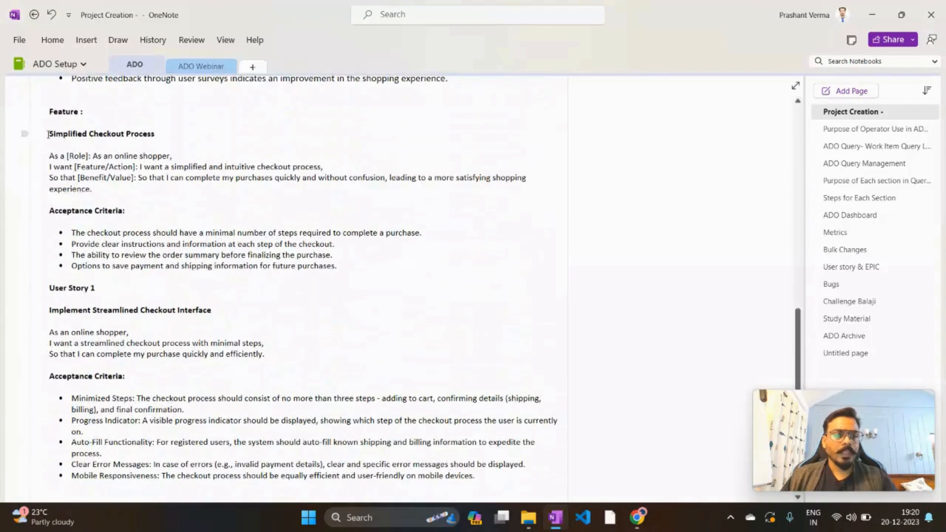
{"action": "left_click_drag", "start_coordinate": [48, 134], "coordinate": [164, 133]}
{"action": "key", "text": "ctrl+c"}
{"action": "key", "text": "alt+Tab"}
{"action": "key", "text": "ctrl+v"}
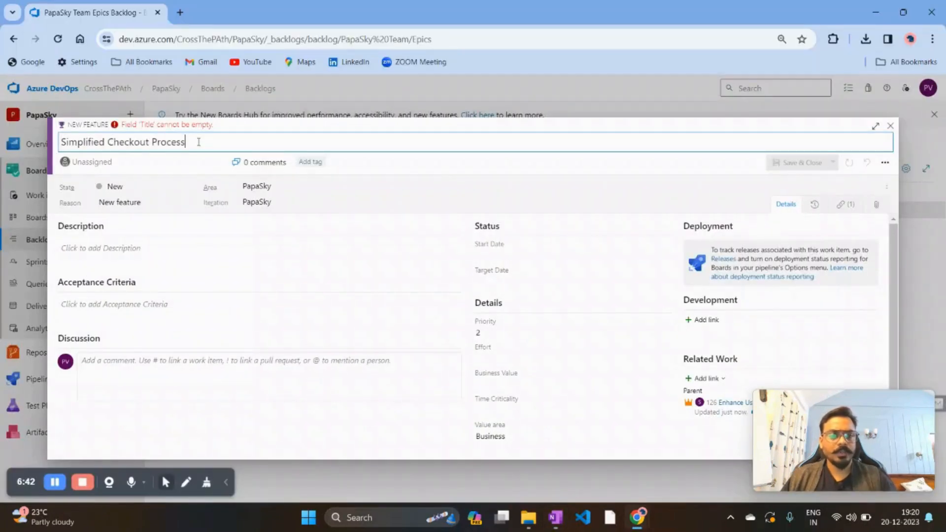
Fill the feature's Description with the Role, Feature/Action and Benefit/Value lines copied from the Simplified Checkout Process section in OneNote.
{"action": "left_click", "coordinate": [166, 261]}
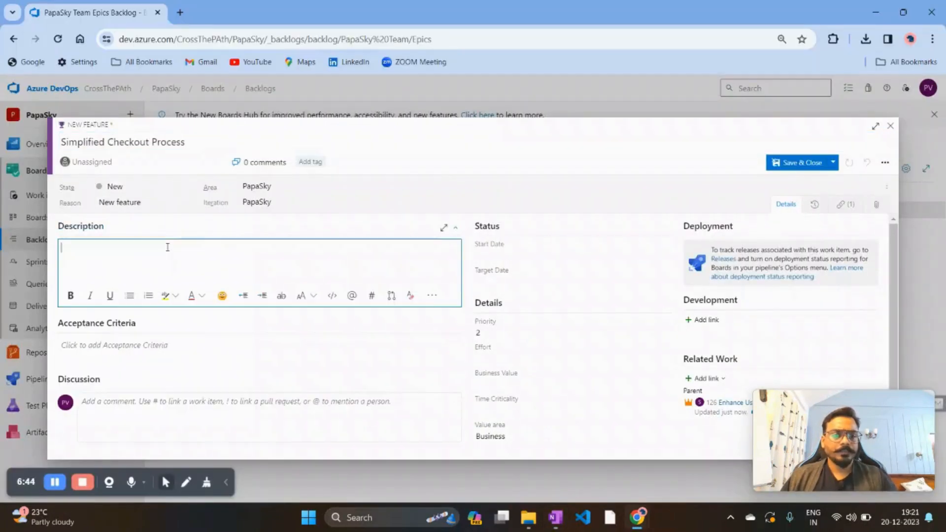
{"action": "key", "text": "alt+Tab"}
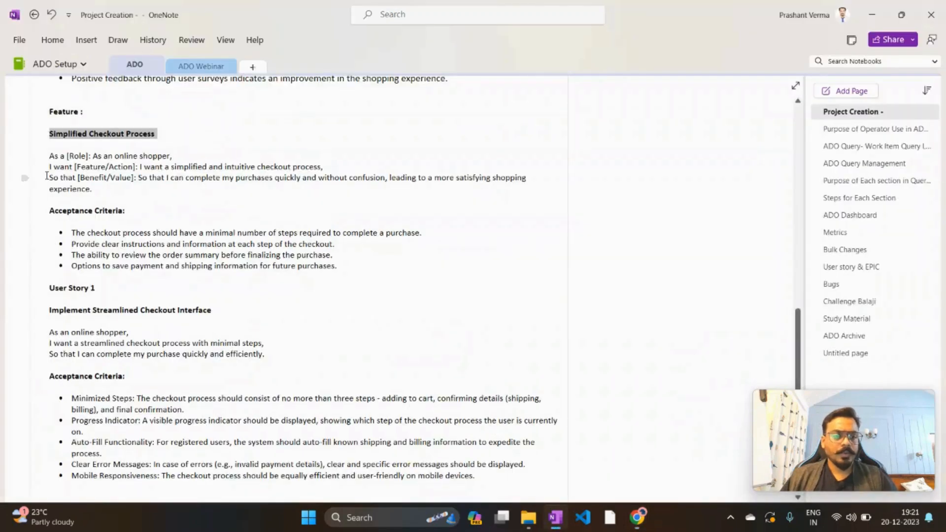
{"action": "left_click", "coordinate": [51, 155]}
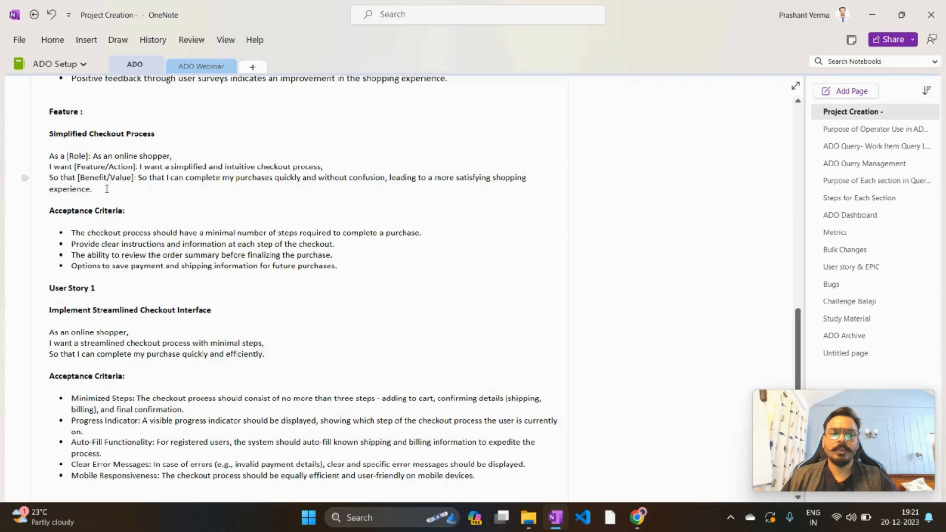
{"action": "left_click_drag", "start_coordinate": [106, 188], "coordinate": [38, 155]}
{"action": "key", "text": "alt+Tab"}
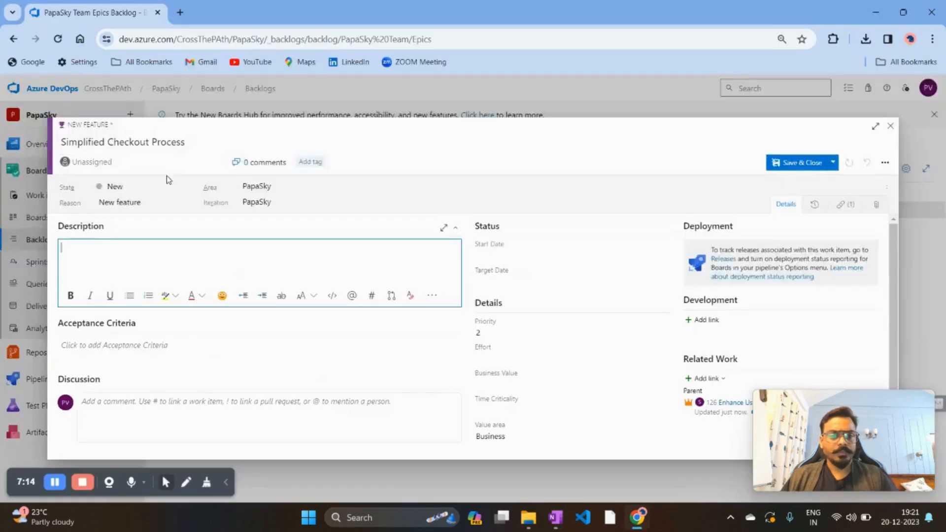
{"action": "type", "text": "As a [Role]: As an online shopper, I want [Feature/Action]: I want a simplified and intuitive checkout process, So that [Benefit/Value]: So that I can complete my purchase quickly and without confusion, leading to a more satisfying shopping experience."}
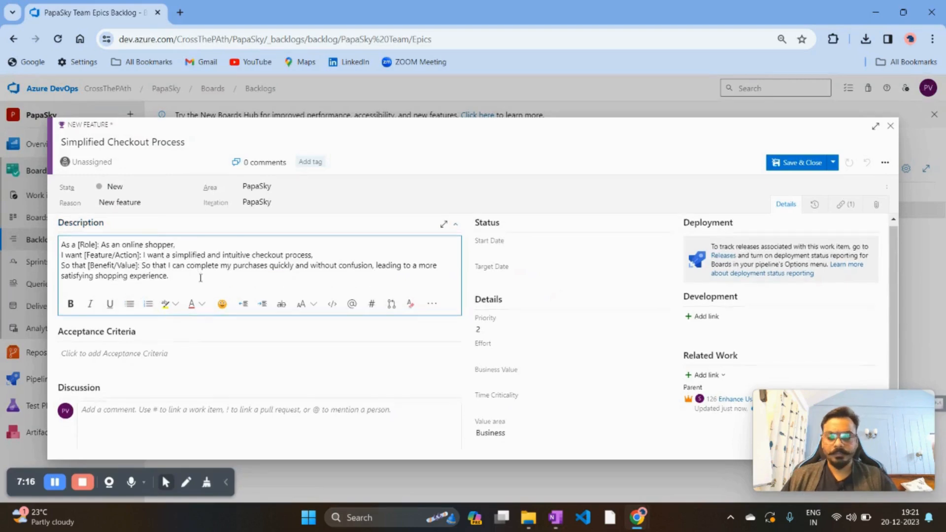
{"action": "scroll", "coordinate": [200, 278], "scroll_direction": "down", "scroll_amount": 1}
{"action": "scroll", "coordinate": [134, 269], "scroll_direction": "up", "scroll_amount": 1}
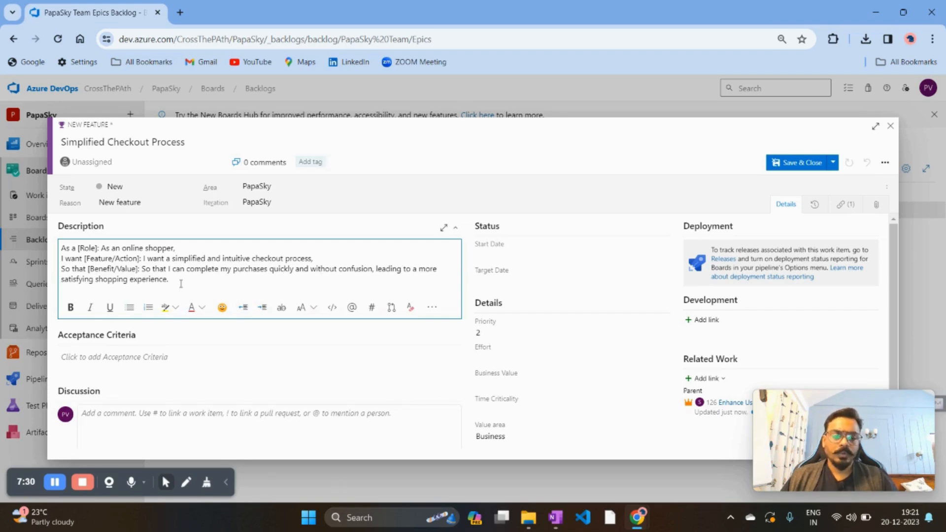
Fill the feature's Acceptance Criteria with the heading and its four bullet points copied from the OneNote page.
{"action": "left_click", "coordinate": [170, 358]}
{"action": "scroll", "coordinate": [170, 358], "scroll_direction": "down", "scroll_amount": 1}
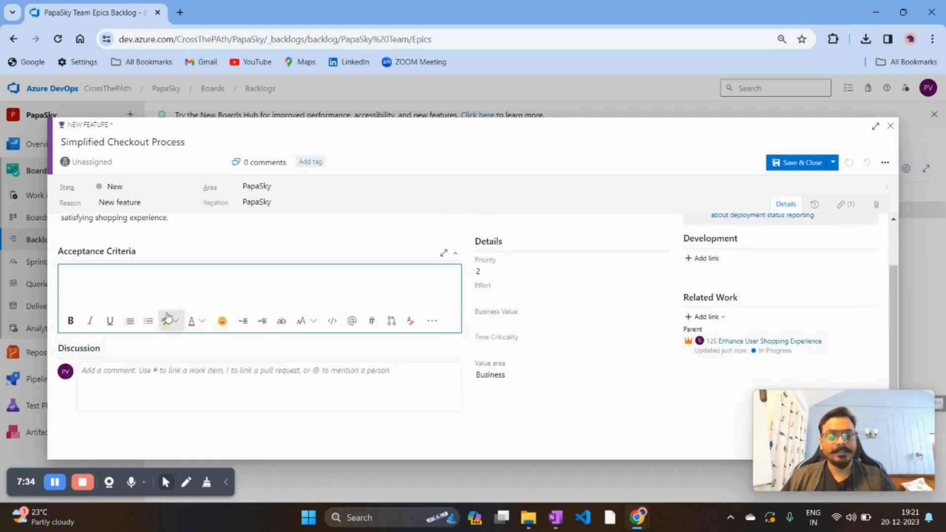
{"action": "key", "text": "alt+Tab"}
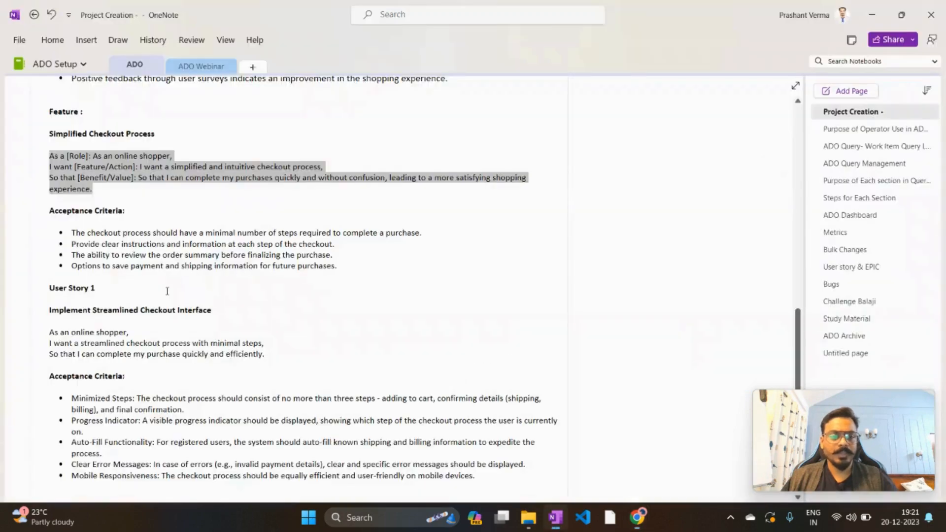
{"action": "left_click_drag", "start_coordinate": [339, 266], "coordinate": [31, 214]}
{"action": "key", "text": "ctrl+c"}
{"action": "key", "text": "alt+Tab"}
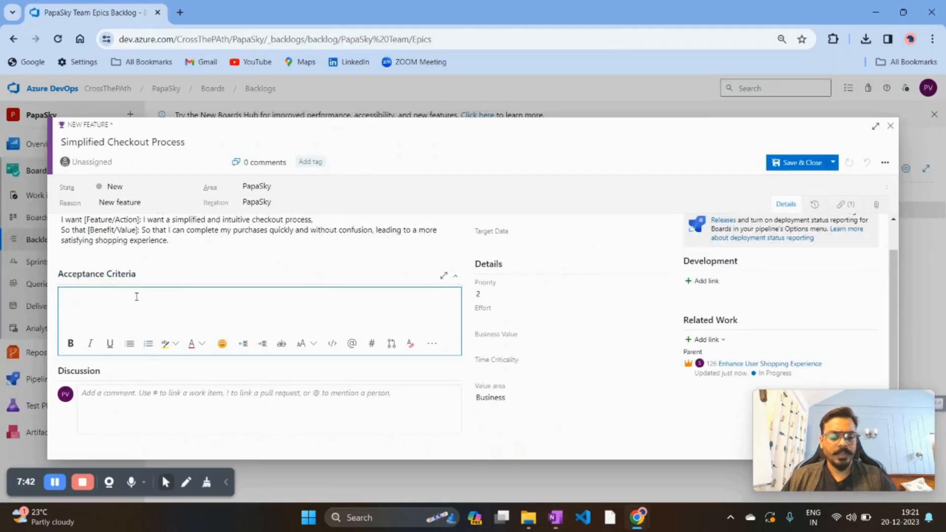
{"action": "key", "text": "ctrl+v"}
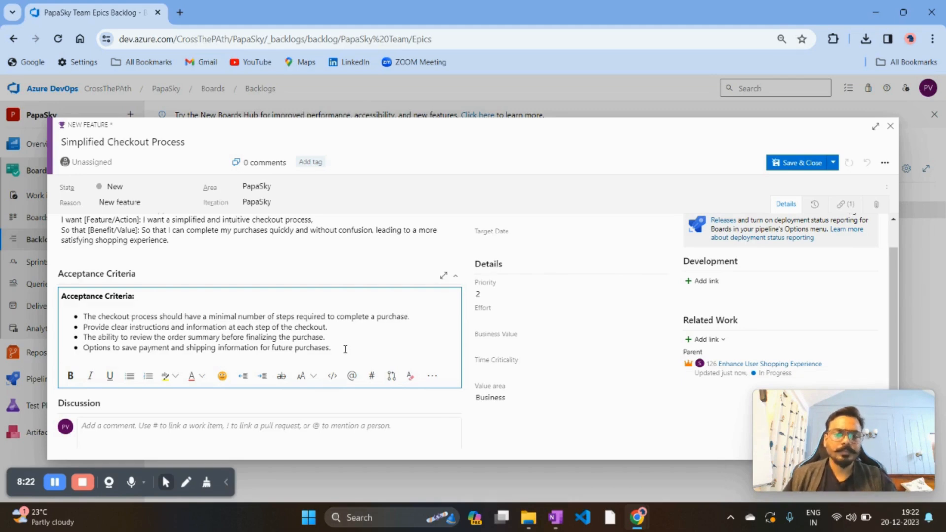
{"action": "left_click", "coordinate": [502, 439]}
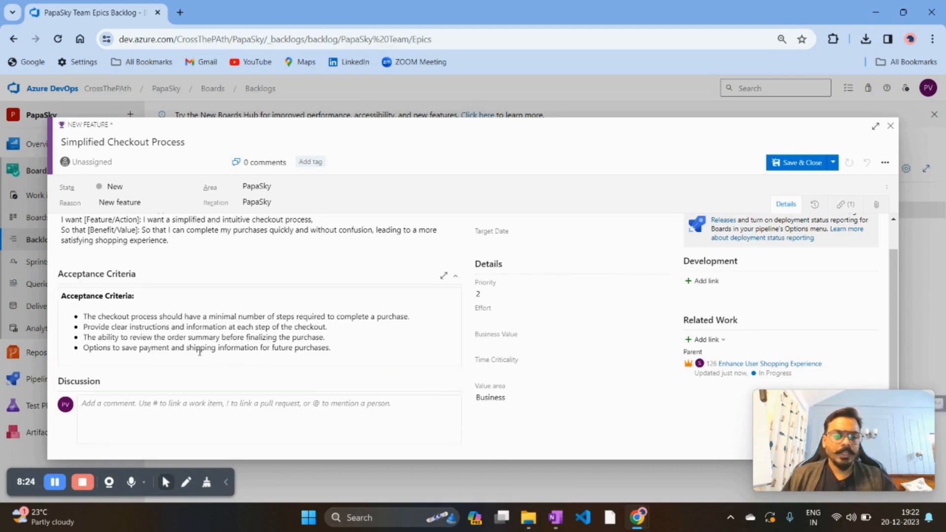
Assign the feature to the fourth suggested team member and select New as its state.
{"action": "left_click", "coordinate": [130, 165]}
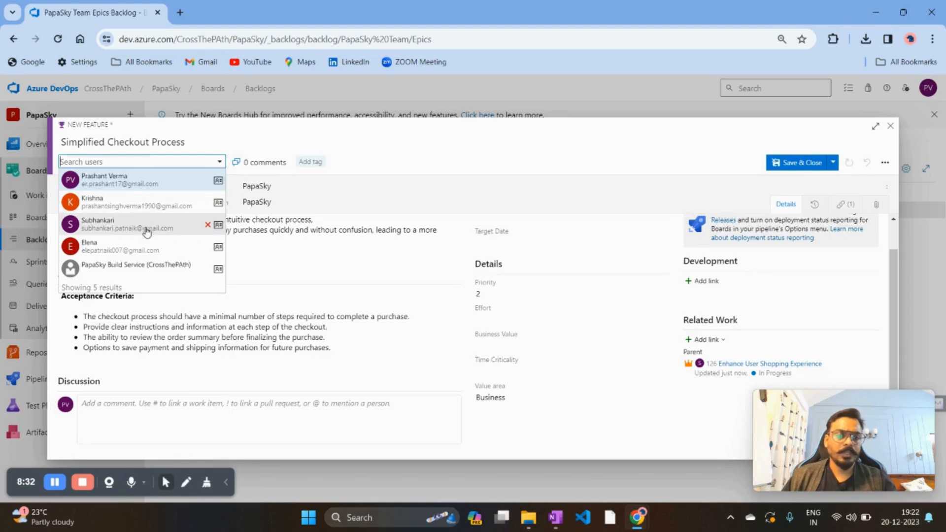
{"action": "left_click", "coordinate": [140, 249]}
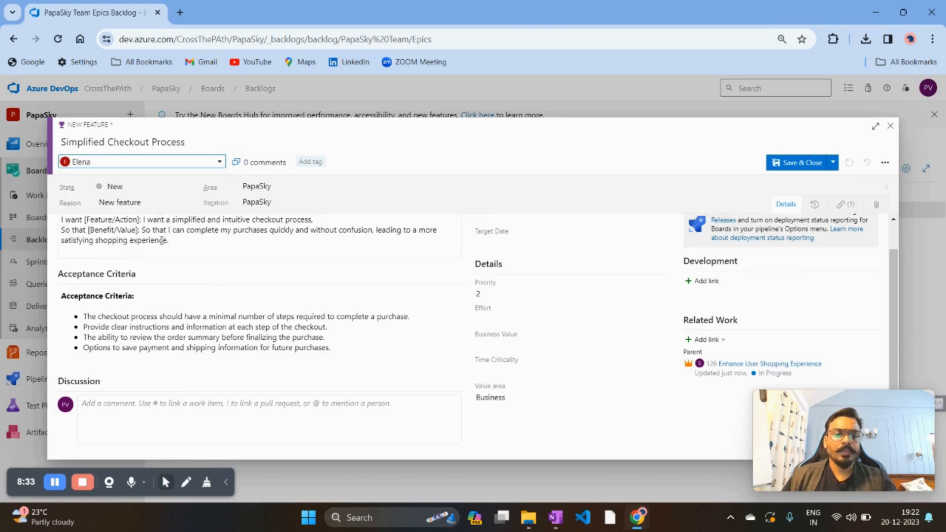
{"action": "left_click", "coordinate": [183, 190]}
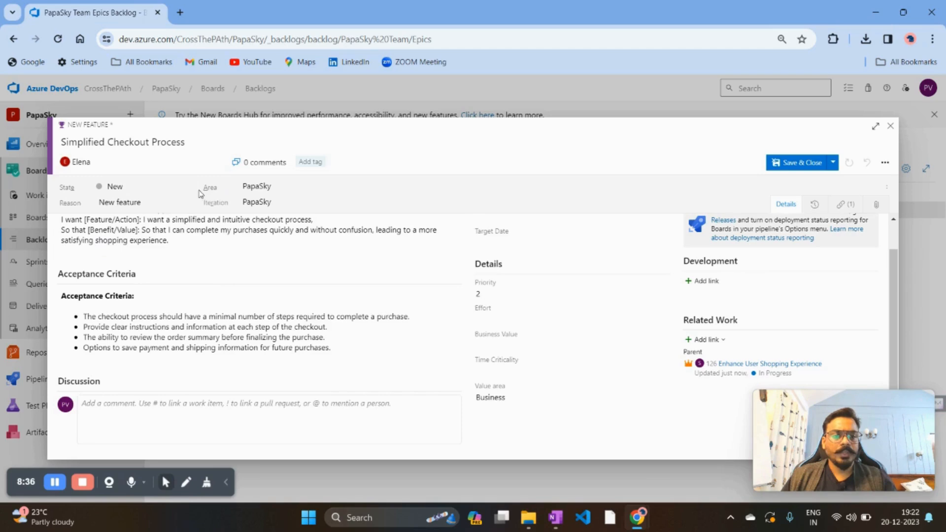
{"action": "left_click", "coordinate": [190, 190]}
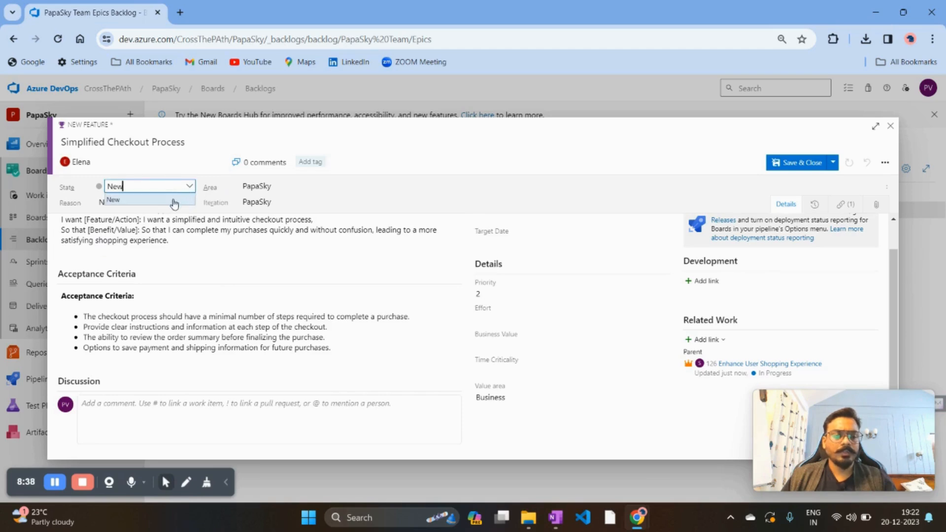
{"action": "left_click", "coordinate": [174, 202]}
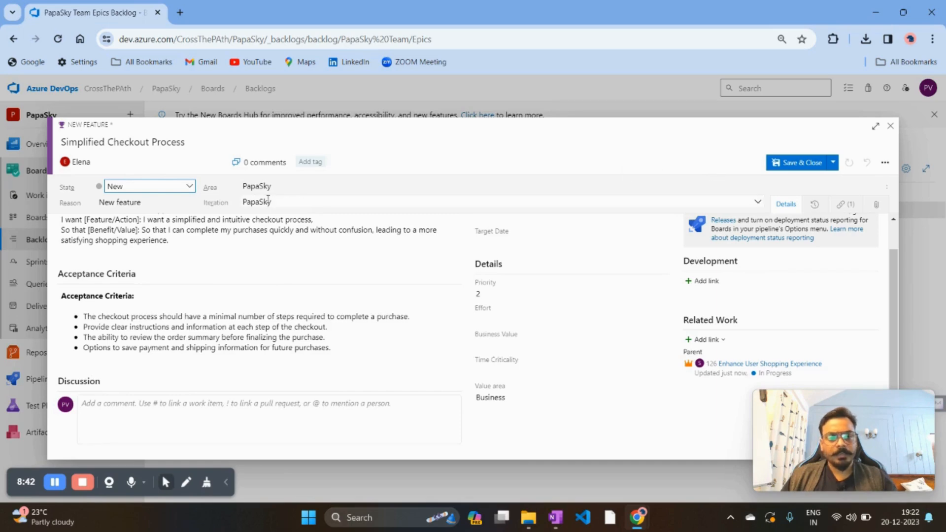
Save the new feature and set its state to In Progress with the reason Implementation started.
{"action": "left_click", "coordinate": [833, 162]}
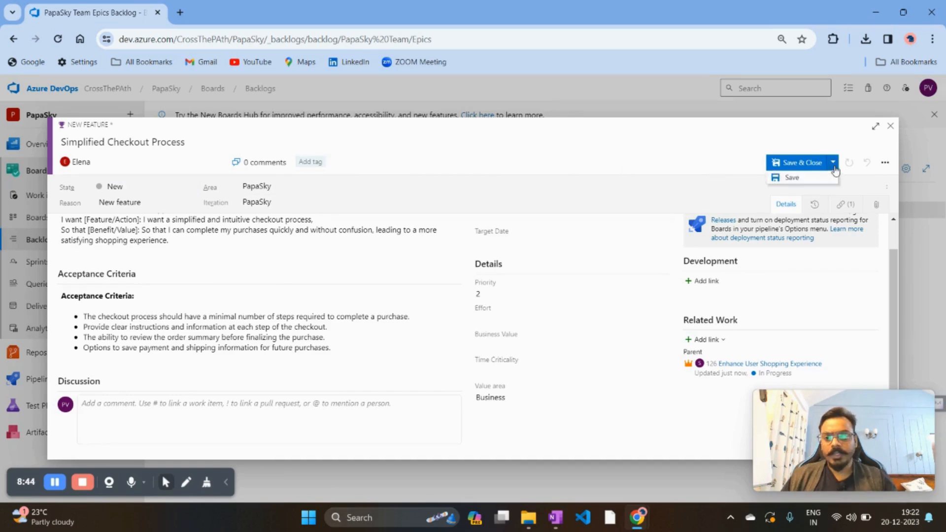
{"action": "left_click", "coordinate": [808, 179]}
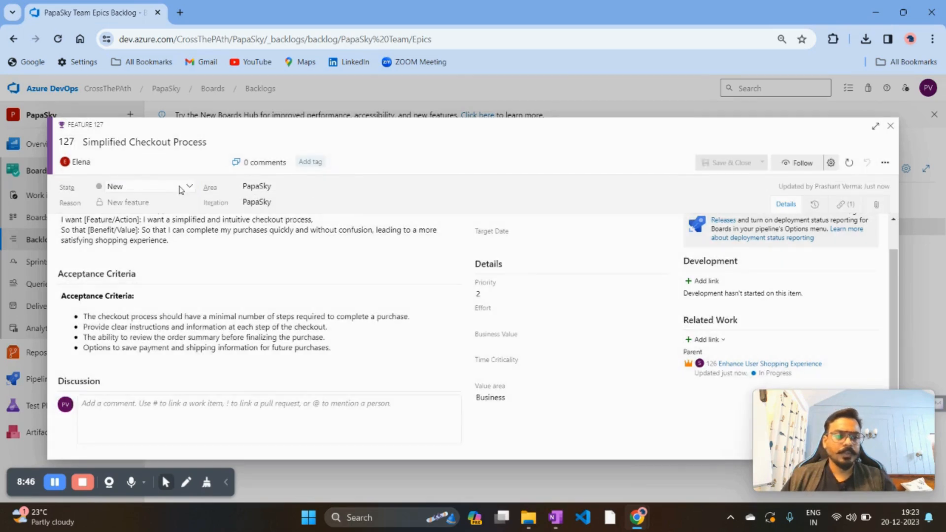
{"action": "left_click", "coordinate": [189, 186]}
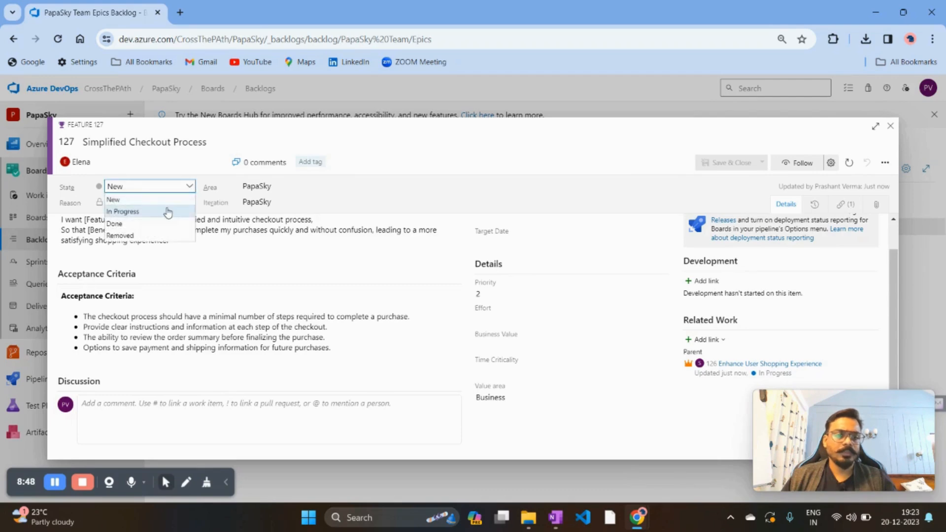
{"action": "left_click", "coordinate": [168, 212]}
{"action": "left_click", "coordinate": [190, 205]}
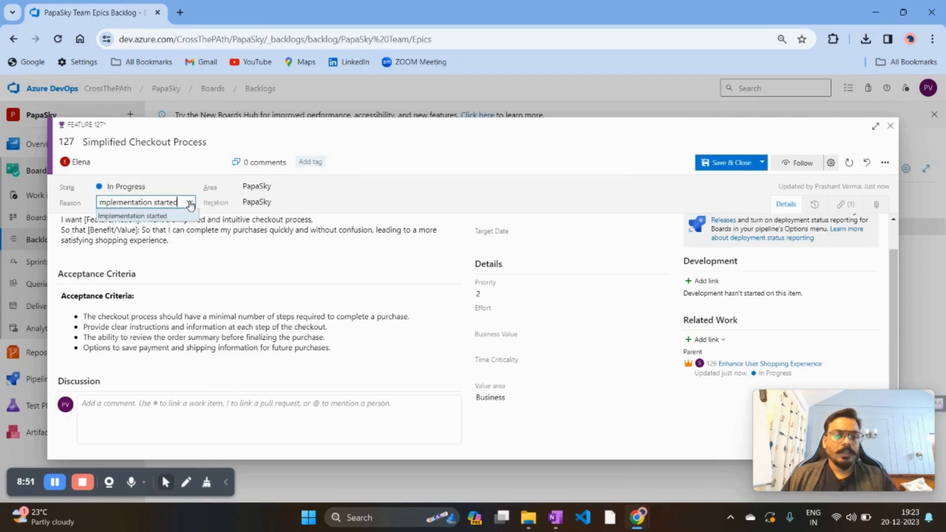
Choose PapaSky as the iteration of the Simplified Checkout Process feature.
{"action": "left_click", "coordinate": [350, 202]}
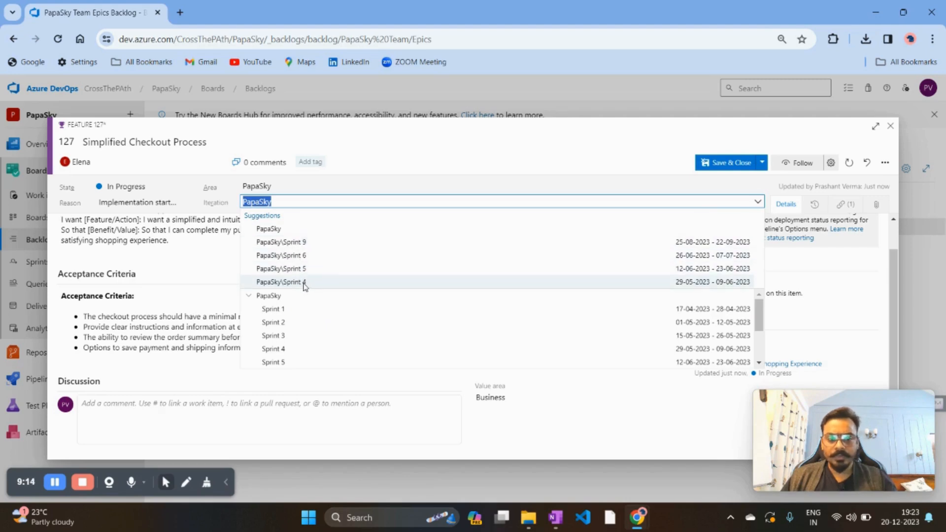
{"action": "left_click", "coordinate": [285, 229]}
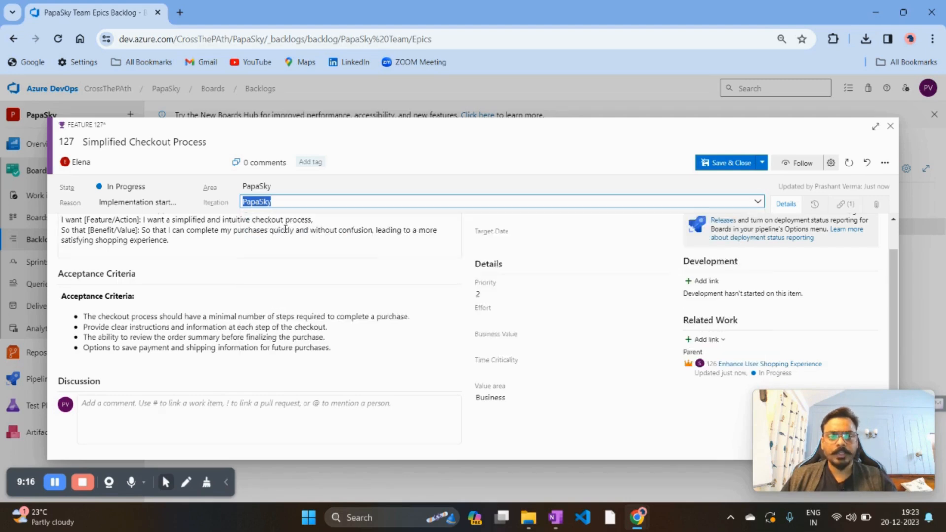
{"action": "left_click", "coordinate": [532, 439]}
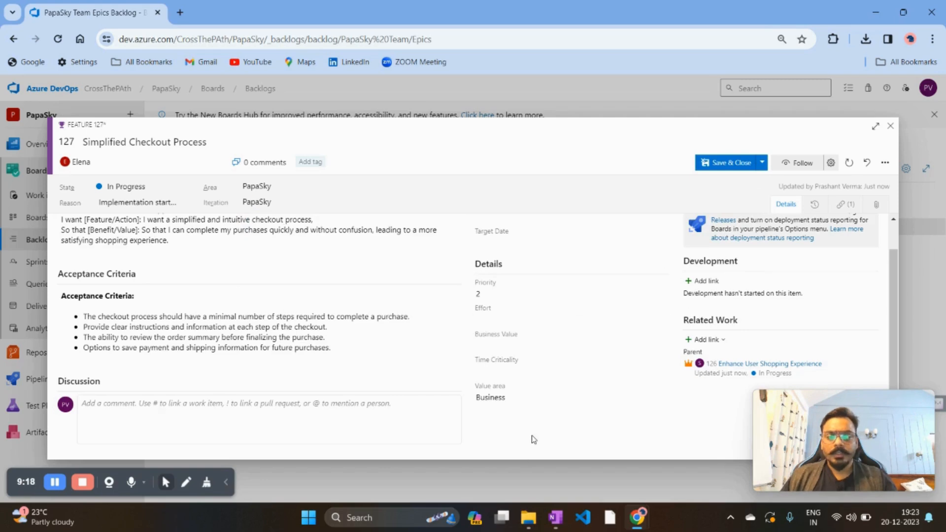
Set the feature's Start Date to 26-12-2023 and its Target Date to 13-01-2024.
{"action": "left_click", "coordinate": [516, 240]}
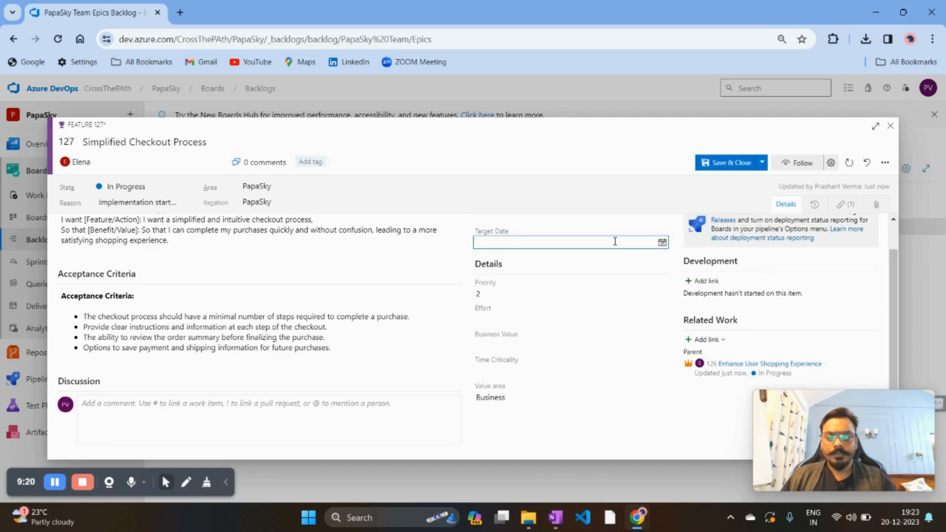
{"action": "scroll", "coordinate": [582, 260], "scroll_direction": "up", "scroll_amount": 1}
{"action": "left_click", "coordinate": [531, 252]}
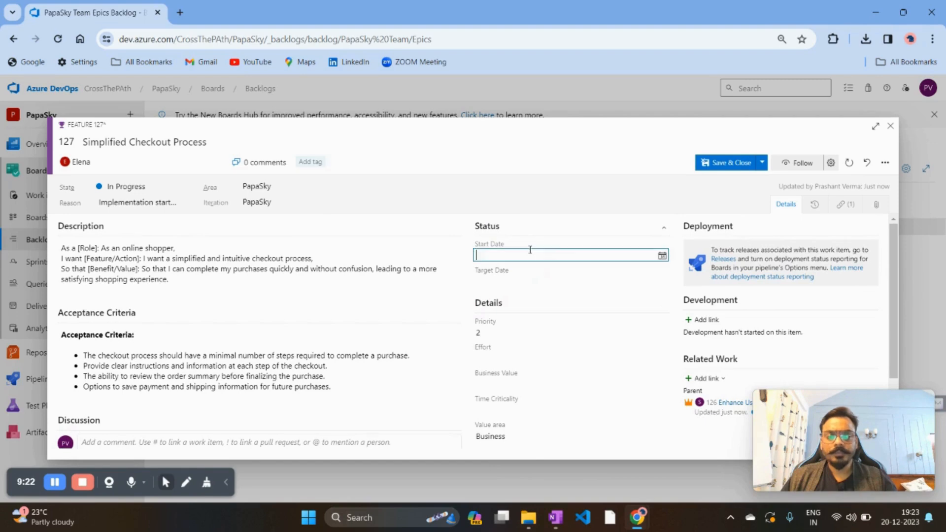
{"action": "left_click", "coordinate": [662, 255]}
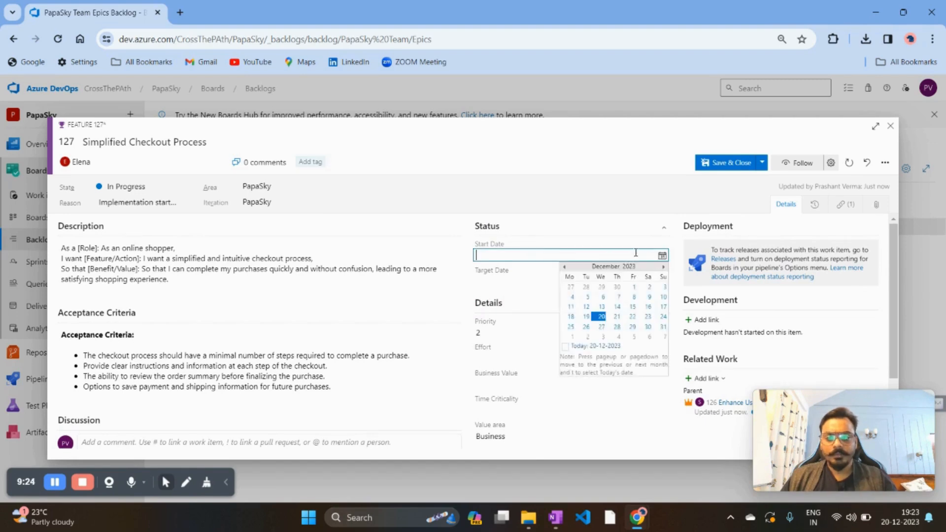
{"action": "left_click", "coordinate": [586, 326]}
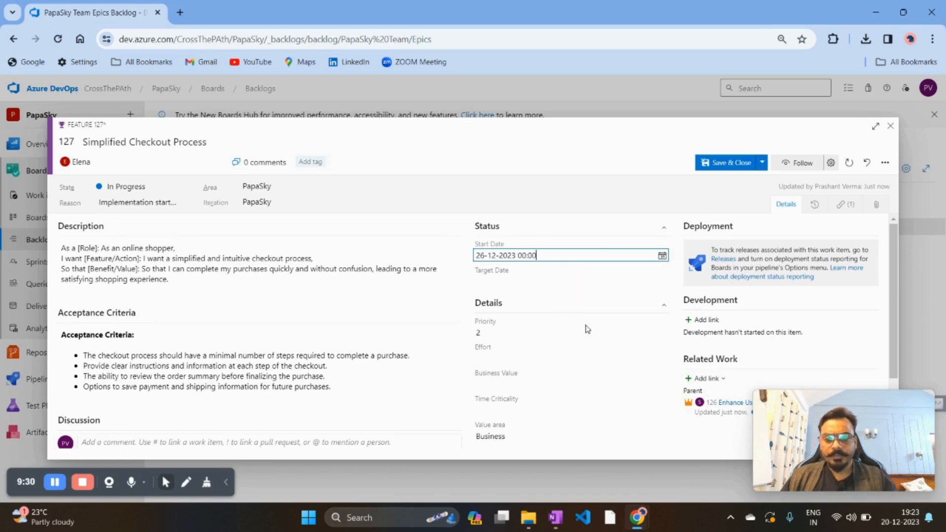
{"action": "left_click", "coordinate": [555, 281]}
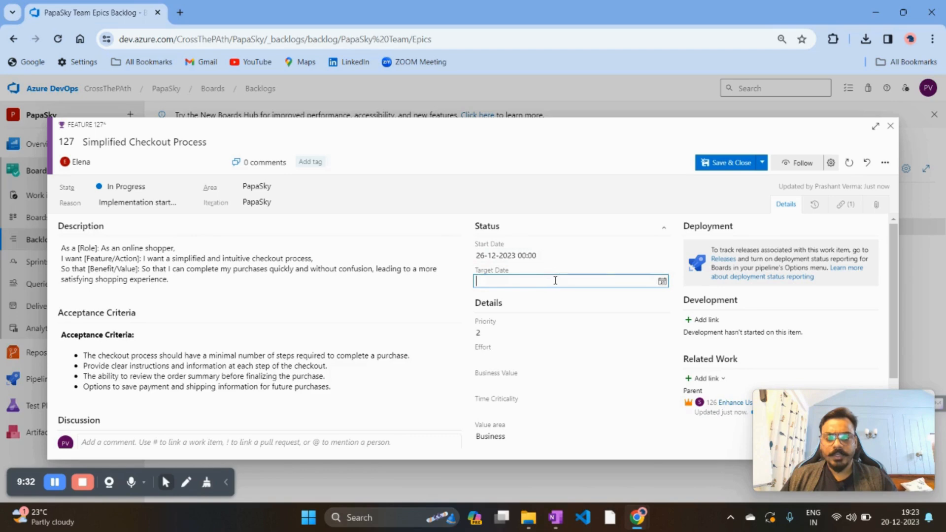
{"action": "left_click", "coordinate": [662, 282]}
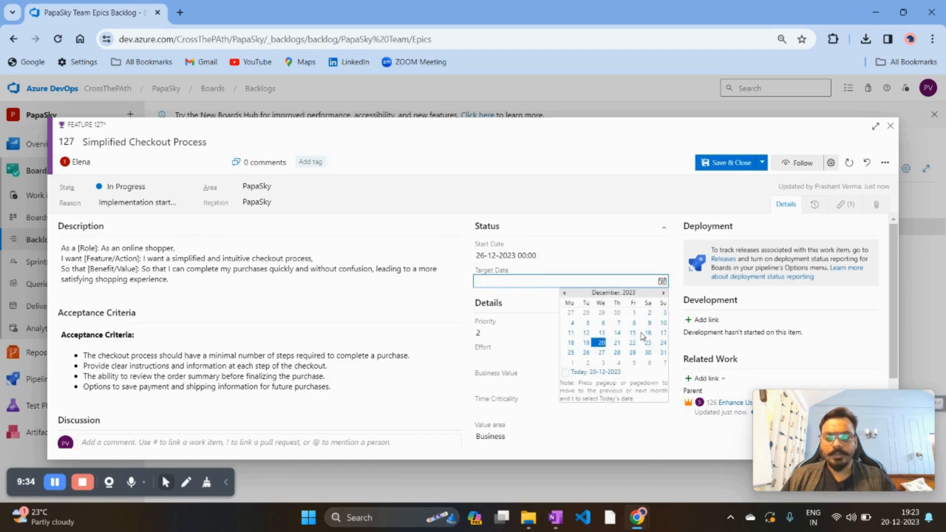
{"action": "left_click", "coordinate": [663, 294]}
{"action": "left_click", "coordinate": [650, 324]}
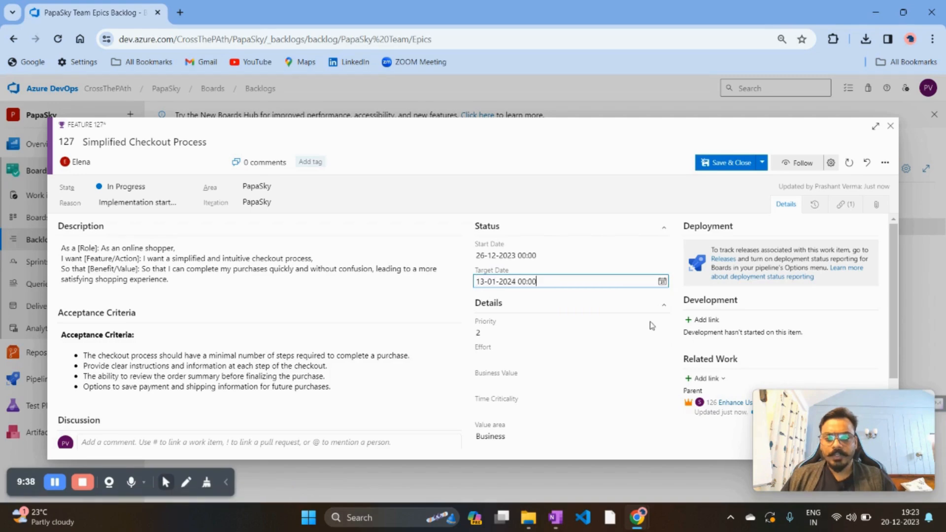
Set the feature's Priority to 1, Effort to 8 and Business Value to 1.
{"action": "left_click", "coordinate": [567, 333]}
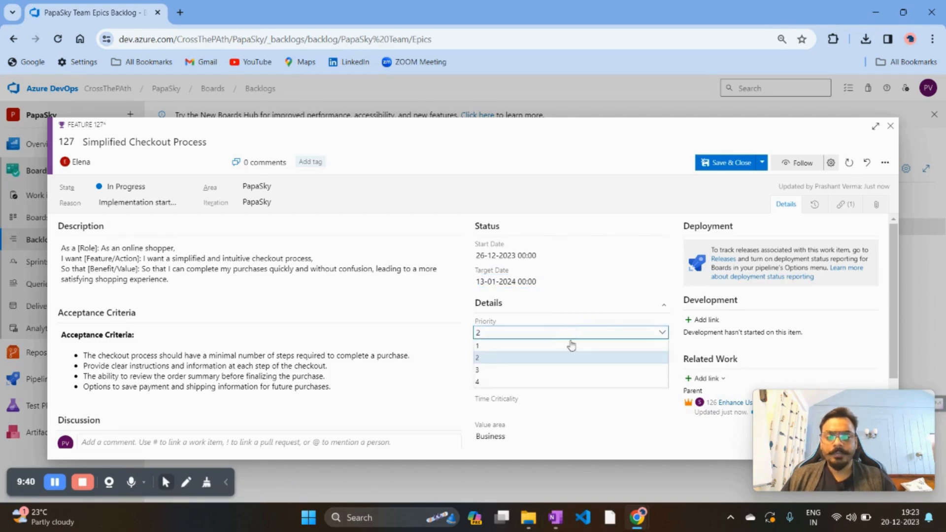
{"action": "left_click", "coordinate": [536, 346]}
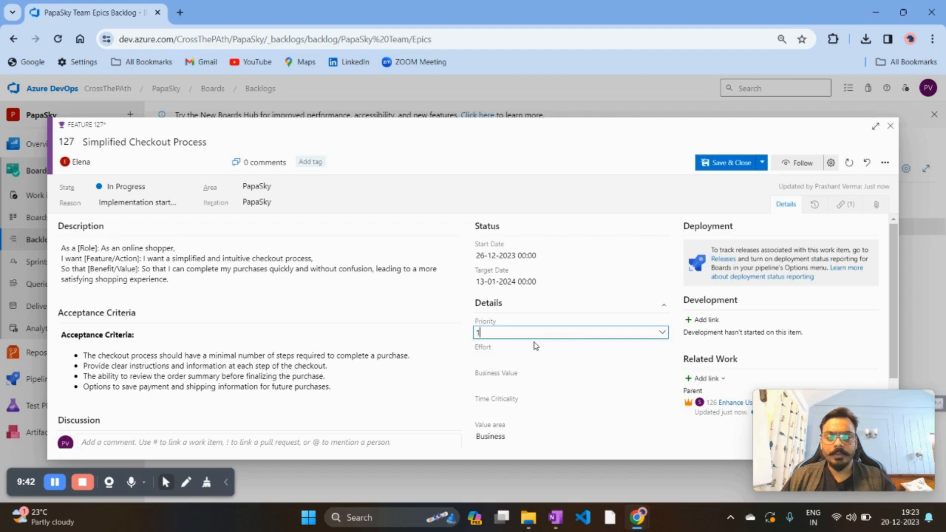
{"action": "left_click", "coordinate": [530, 359]}
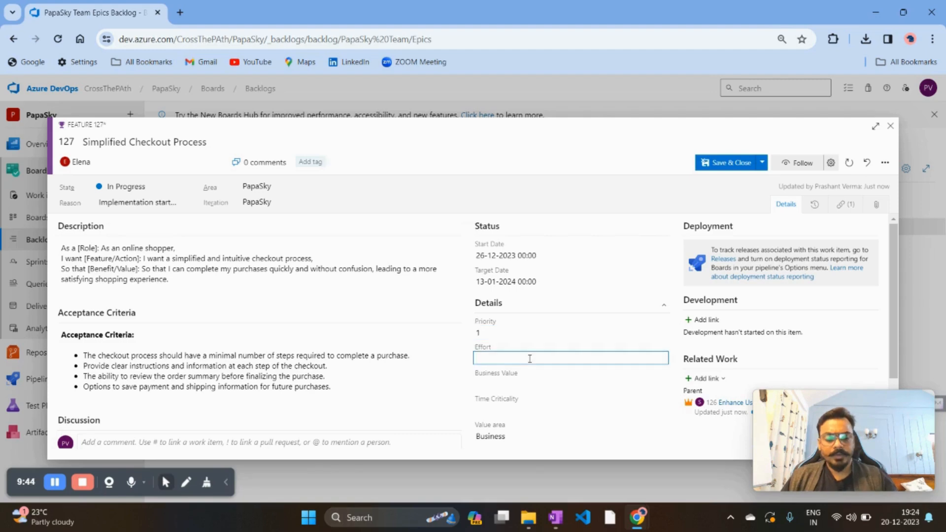
{"action": "type", "text": "8"}
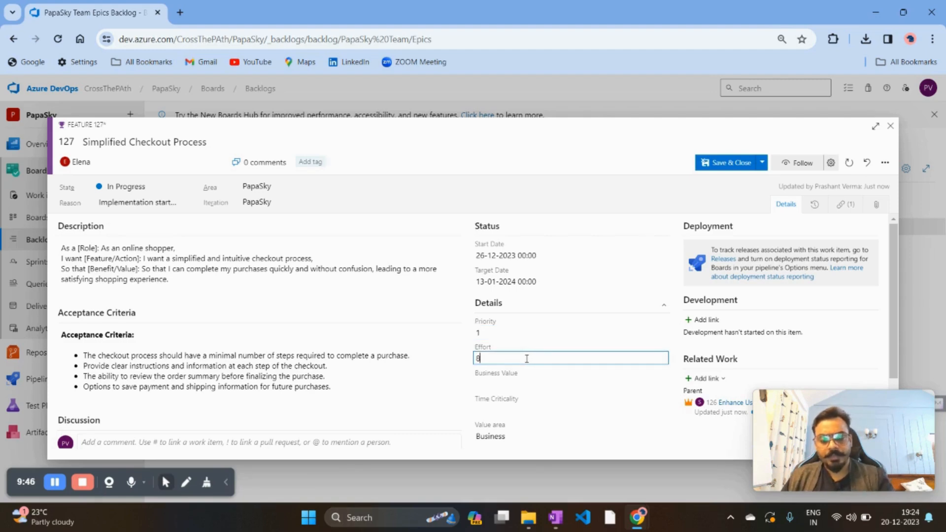
{"action": "scroll", "coordinate": [530, 380], "scroll_direction": "down", "scroll_amount": 1}
{"action": "left_click", "coordinate": [521, 327]}
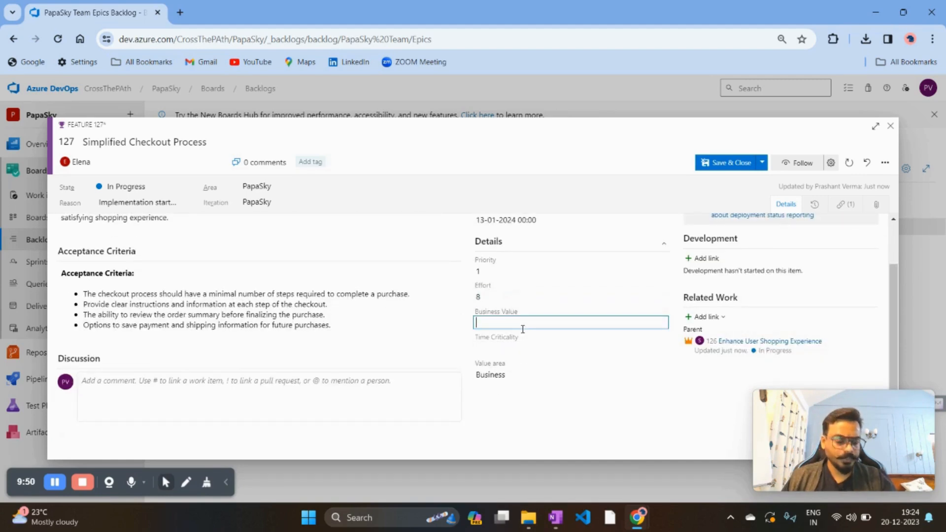
{"action": "type", "text": "1"}
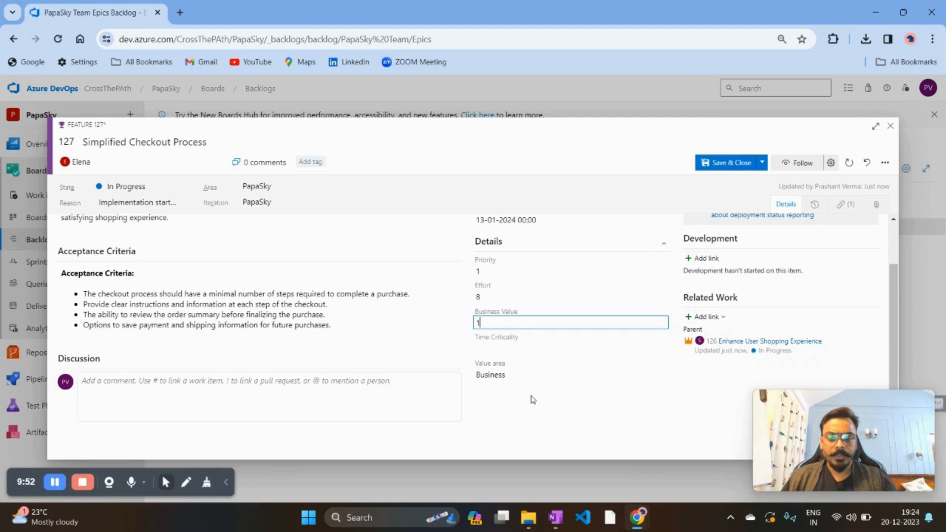
{"action": "left_click", "coordinate": [504, 394]}
{"action": "scroll", "coordinate": [505, 393], "scroll_direction": "up", "scroll_amount": 2}
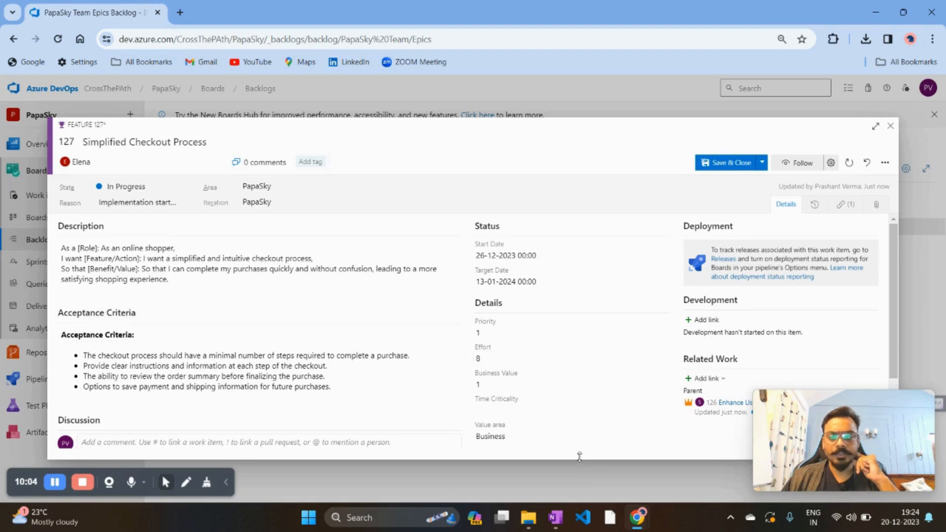
Save and close the Simplified Checkout Process feature.
{"action": "left_click", "coordinate": [886, 163]}
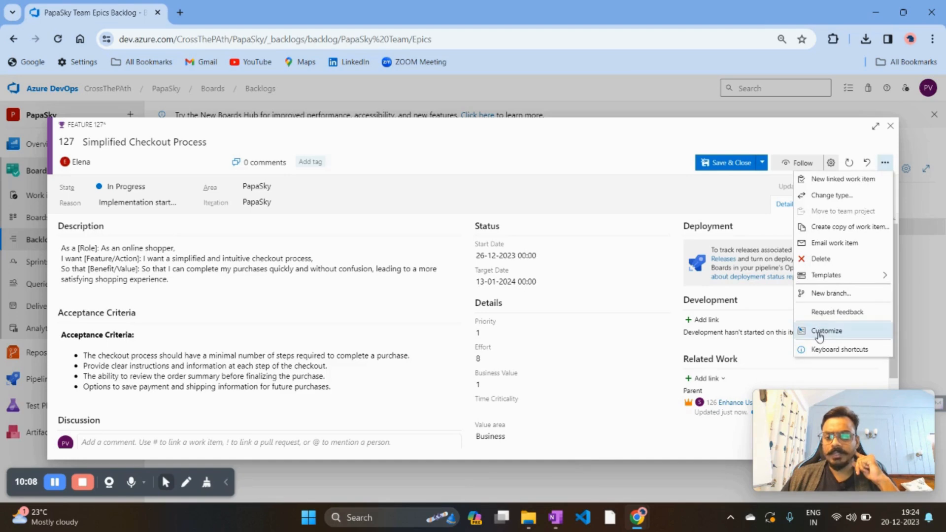
{"action": "left_click", "coordinate": [680, 445]}
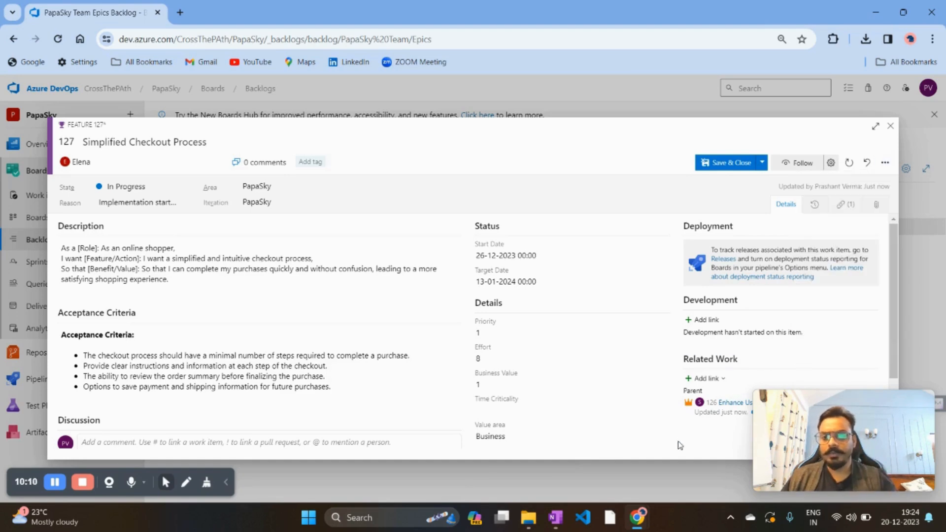
{"action": "left_click", "coordinate": [738, 164]}
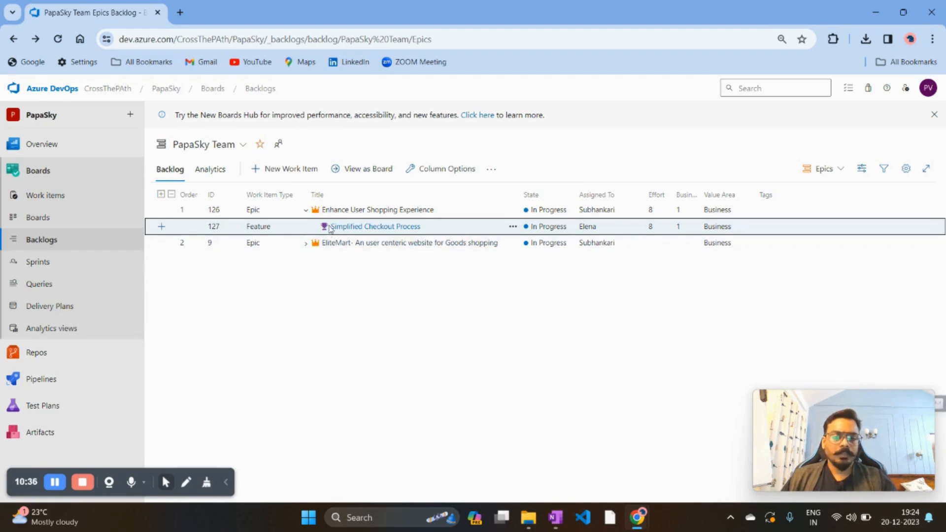
Add a child Product Backlog Item to the Simplified Checkout Process feature, titled "Implement Streamlined Checkout Interface" as copied from the OneNote page.
{"action": "left_click", "coordinate": [161, 228]}
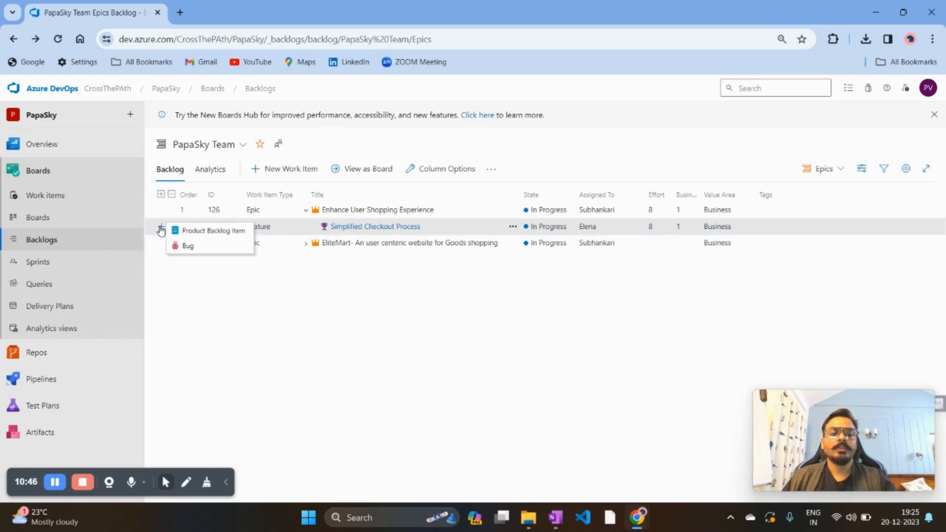
{"action": "left_click", "coordinate": [222, 231]}
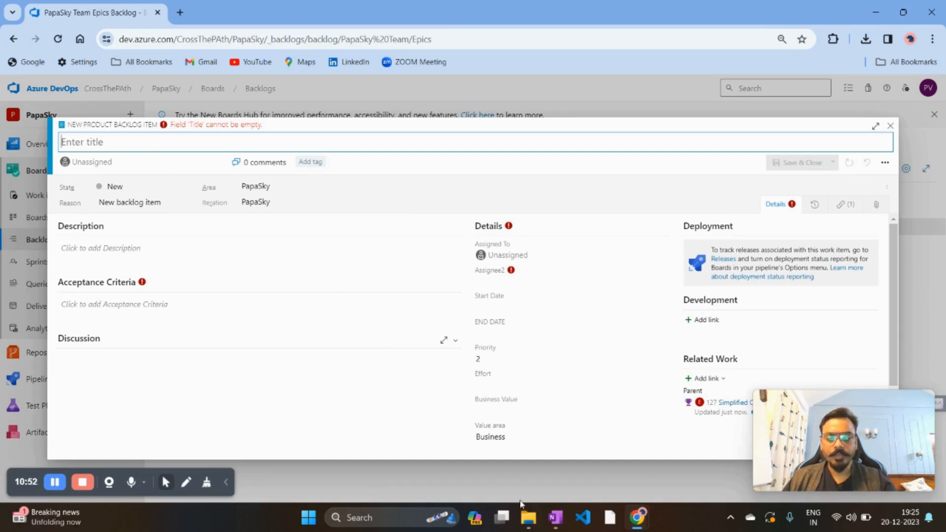
{"action": "left_click", "coordinate": [553, 518]}
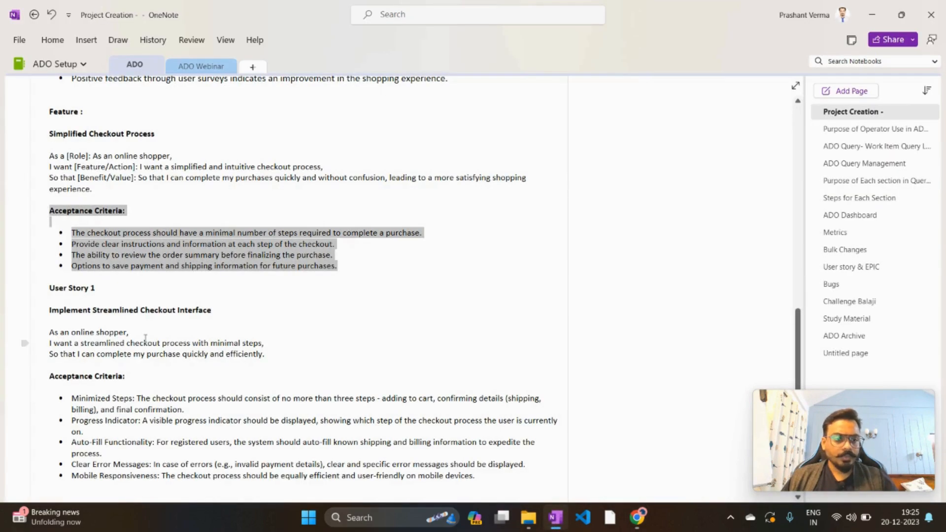
{"action": "left_click", "coordinate": [126, 300]}
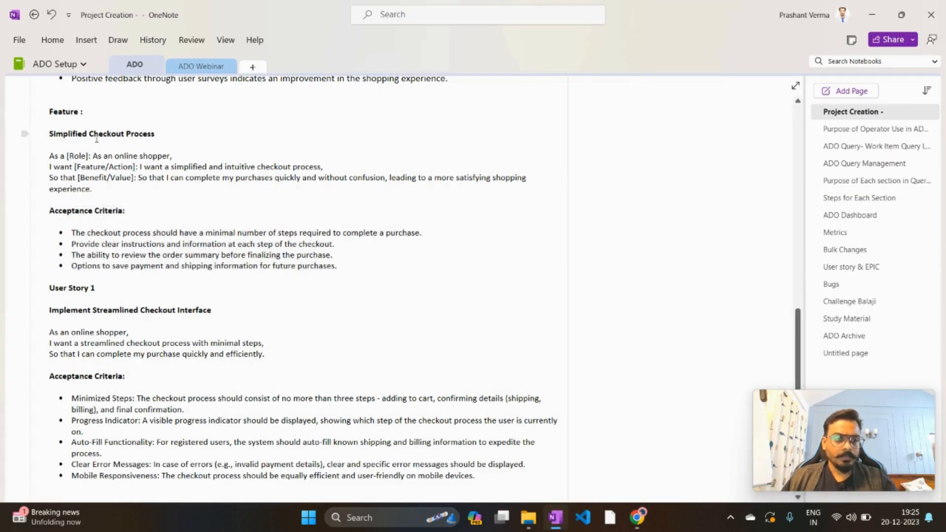
{"action": "scroll", "coordinate": [45, 266], "scroll_direction": "down", "scroll_amount": 3}
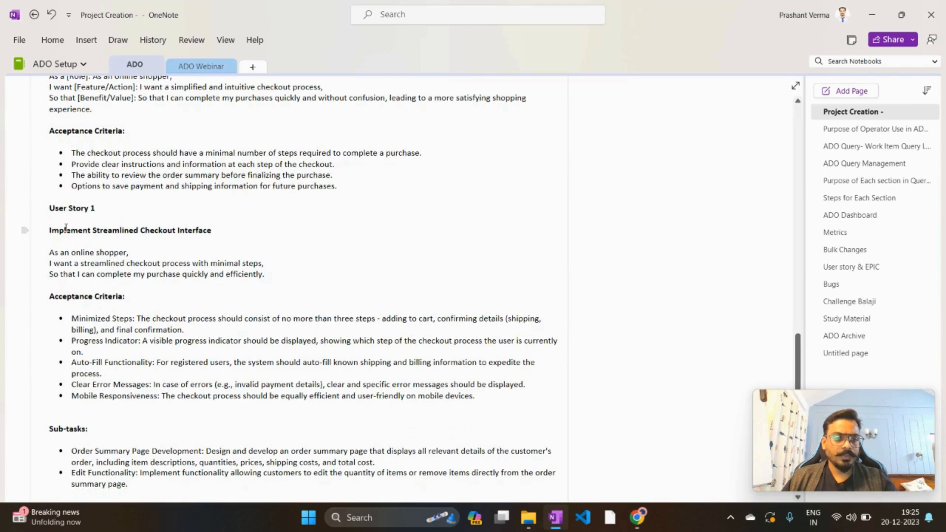
{"action": "triple_click", "coordinate": [46, 230]}
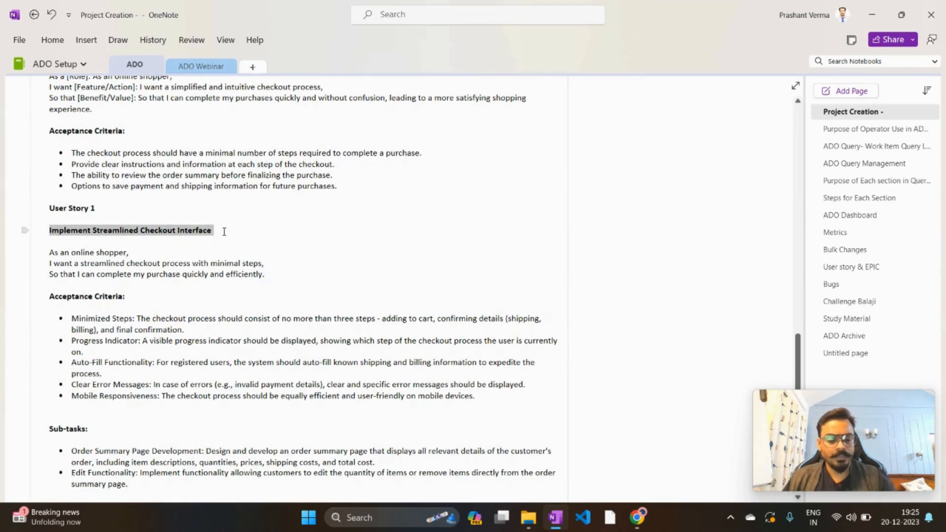
{"action": "key", "text": "ctrl+c"}
{"action": "key", "text": "alt+Tab"}
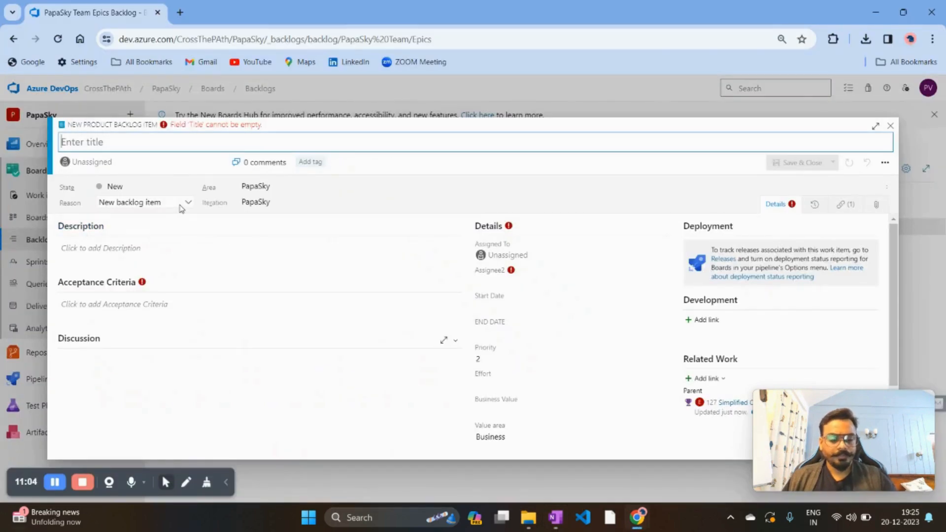
{"action": "key", "text": "ctrl+v"}
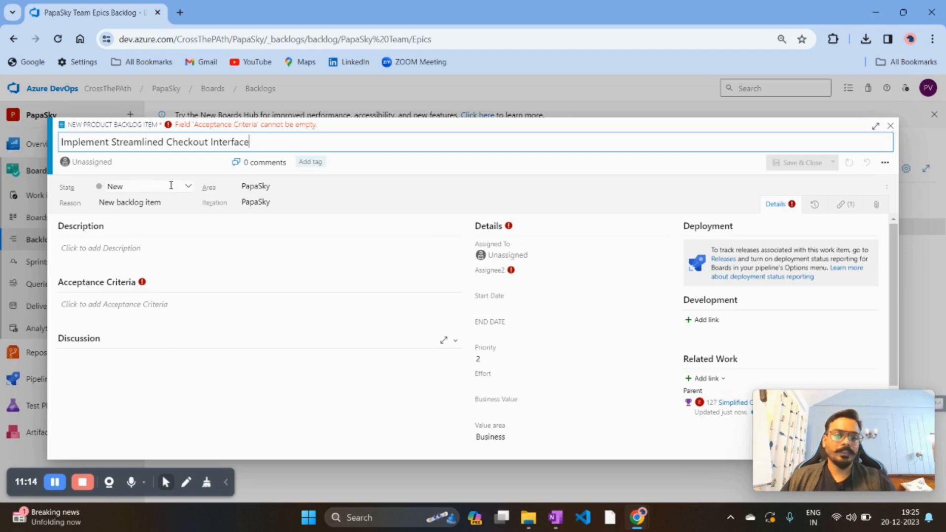
{"action": "left_click", "coordinate": [217, 393]}
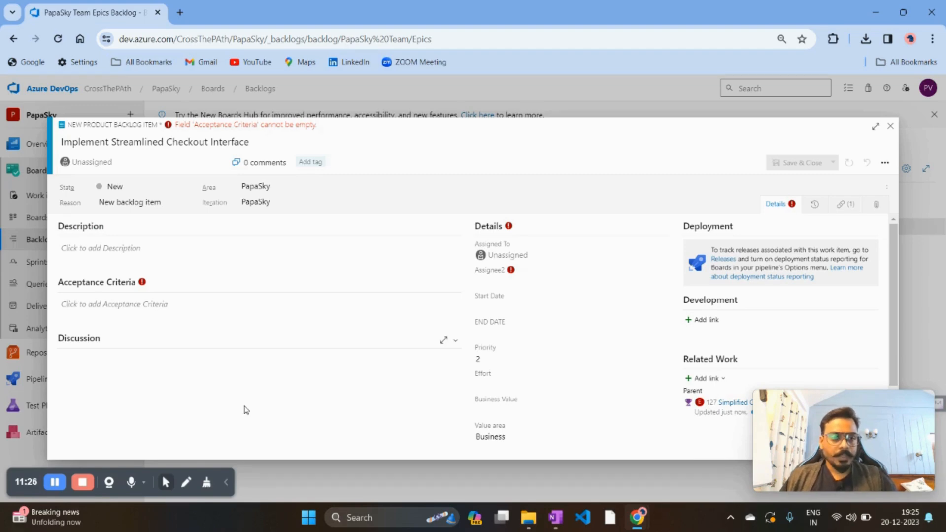
Copy the "As an online shopper" user story text from the OneNote page into the backlog item's Description.
{"action": "key", "text": "alt+Tab"}
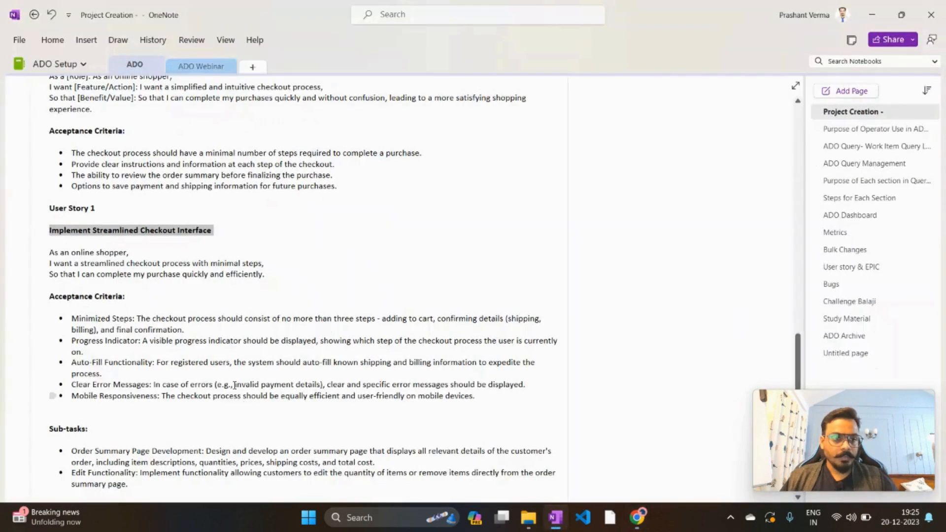
{"action": "left_click", "coordinate": [231, 285]}
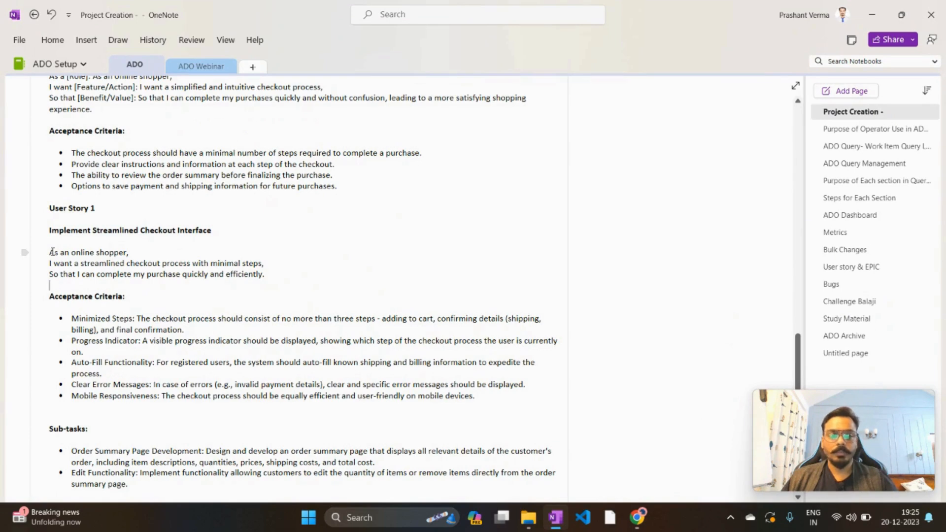
{"action": "left_click_drag", "start_coordinate": [50, 253], "coordinate": [295, 275]}
{"action": "key", "text": "ctrl+c"}
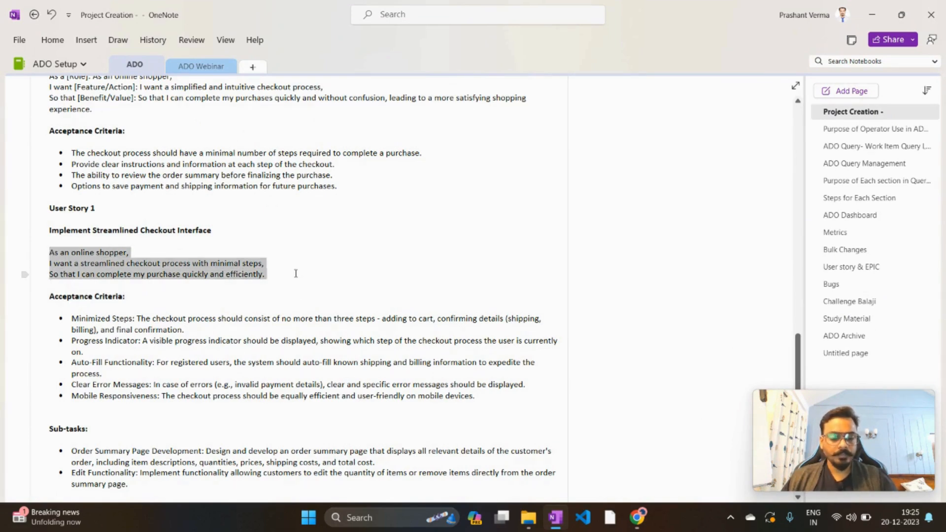
{"action": "key", "text": "alt+Tab"}
{"action": "left_click", "coordinate": [154, 249]}
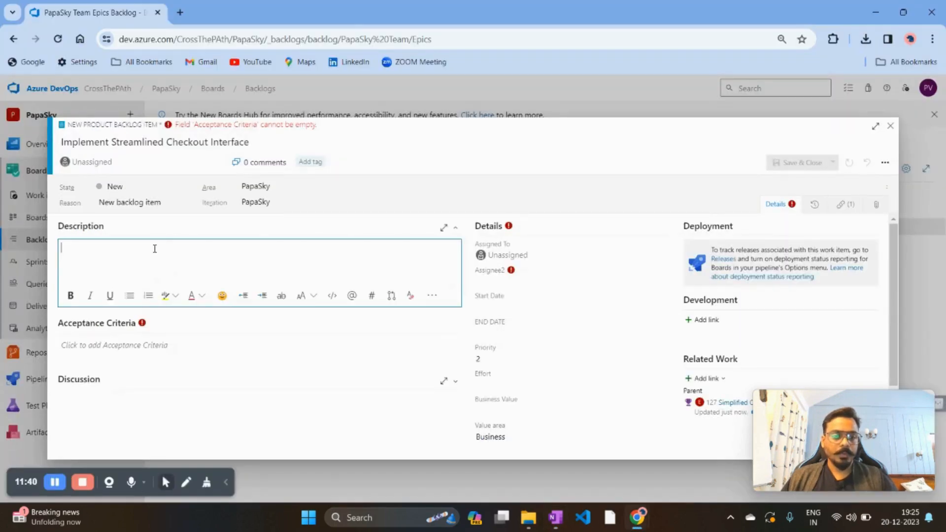
{"action": "key", "text": "ctrl+v"}
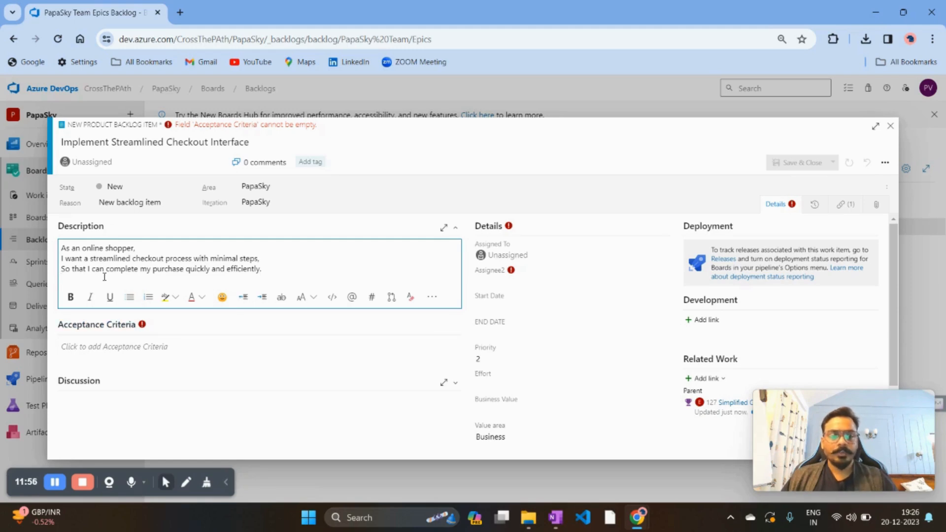
Fill the backlog item's Acceptance Criteria with the User Story 1 acceptance criteria, heading and bullets included, copied from the OneNote page.
{"action": "left_click", "coordinate": [157, 348]}
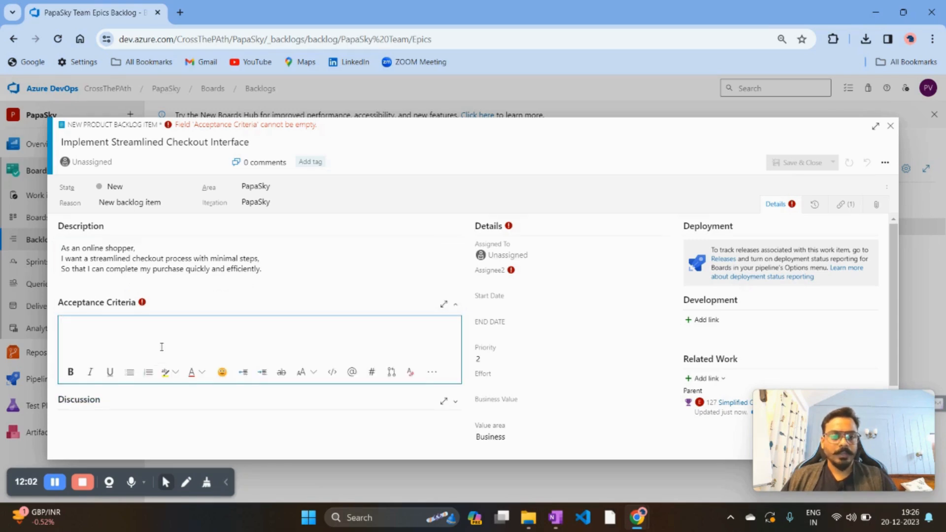
{"action": "key", "text": "alt+Tab"}
{"action": "left_click", "coordinate": [137, 384]}
{"action": "left_click_drag", "start_coordinate": [482, 397], "coordinate": [41, 297]}
{"action": "key", "text": "ctrl+c"}
{"action": "key", "text": "alt+Tab"}
{"action": "left_click", "coordinate": [110, 338]}
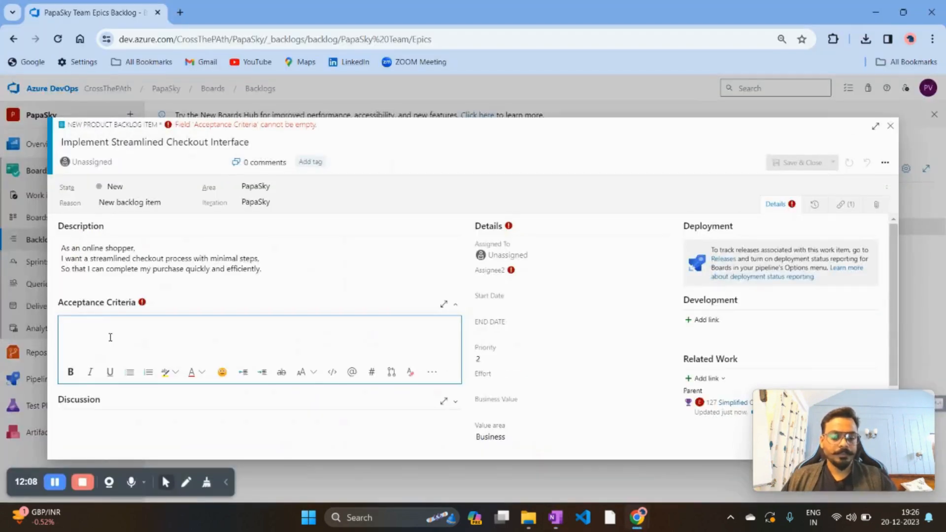
{"action": "key", "text": "ctrl+v"}
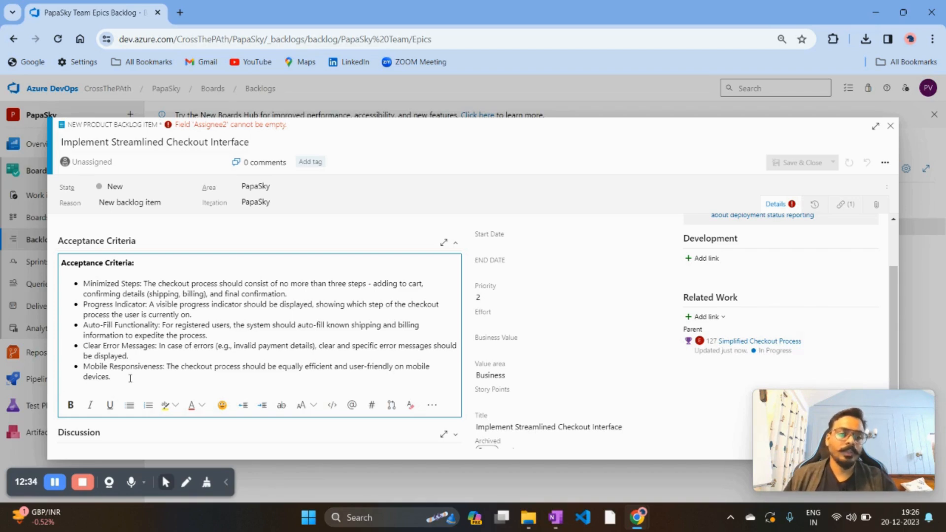
{"action": "scroll", "coordinate": [166, 364], "scroll_direction": "up", "scroll_amount": 1}
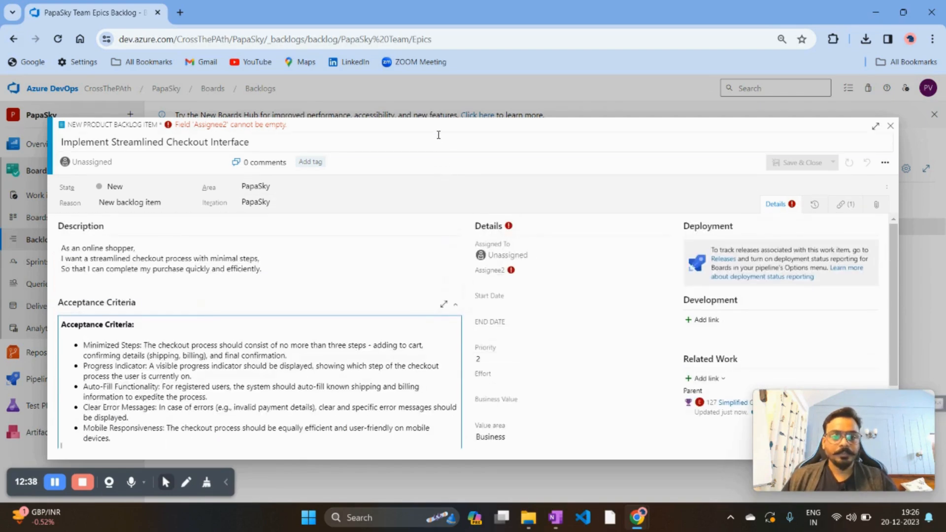
{"action": "left_click", "coordinate": [359, 307]}
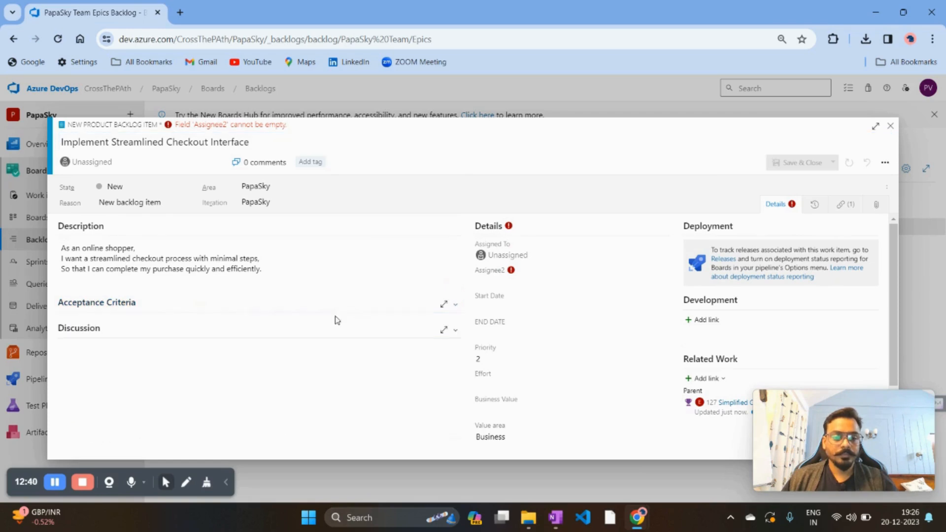
{"action": "left_click", "coordinate": [456, 305]}
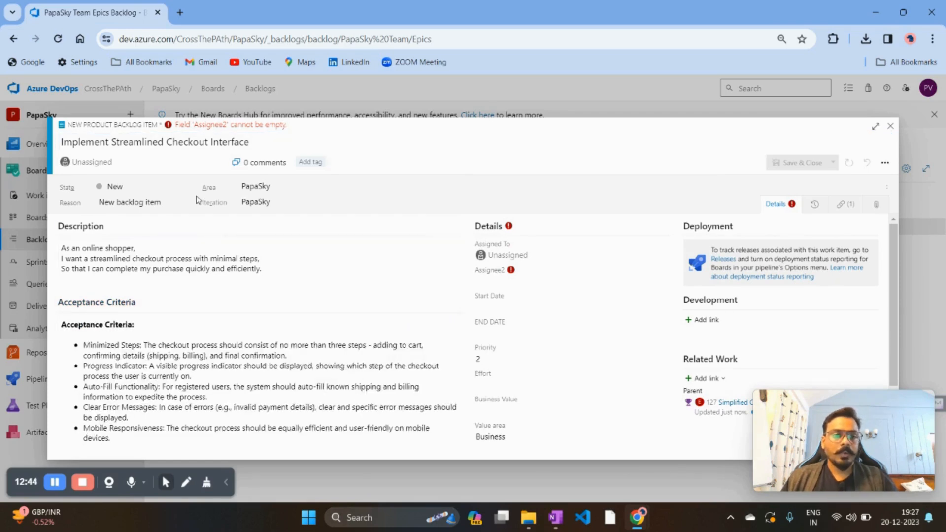
Assign the backlog item to a team member from the user list and keep its State as New.
{"action": "left_click", "coordinate": [141, 163]}
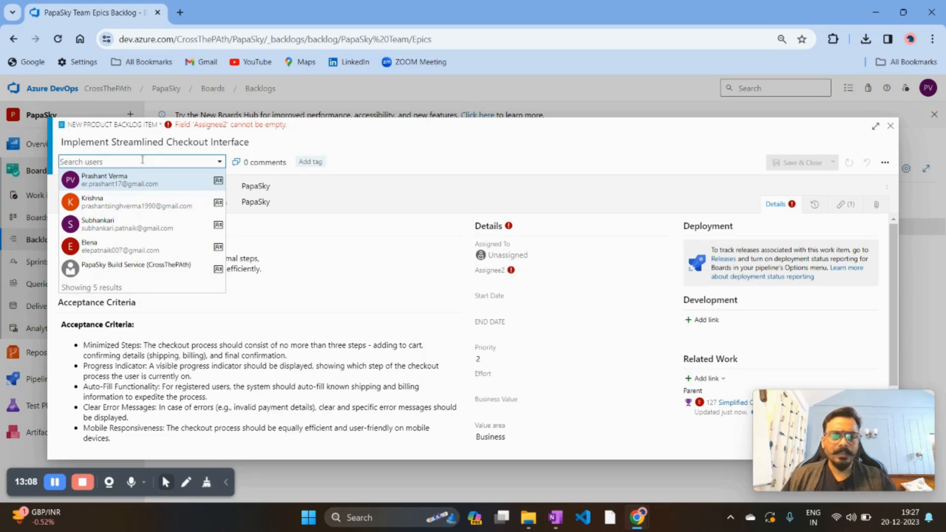
{"action": "left_click", "coordinate": [124, 205]}
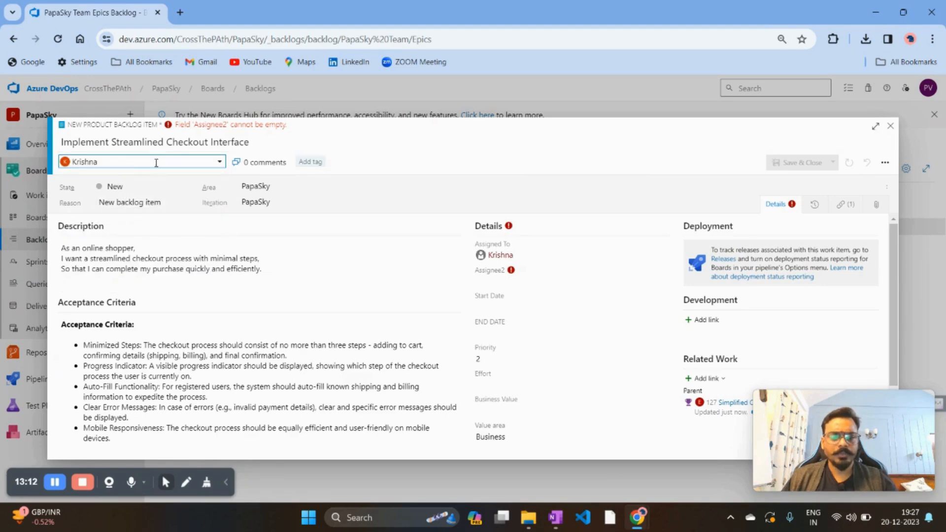
{"action": "left_click", "coordinate": [162, 186]}
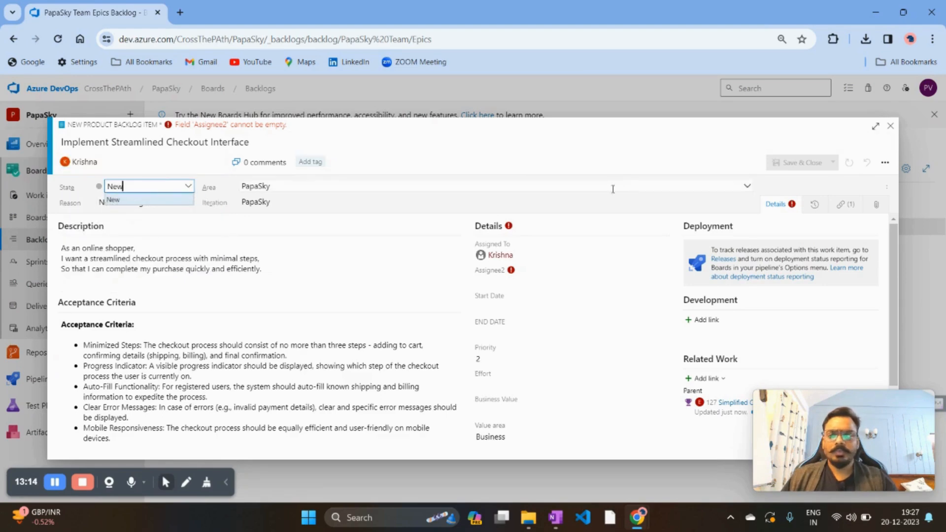
{"action": "left_click", "coordinate": [151, 202]}
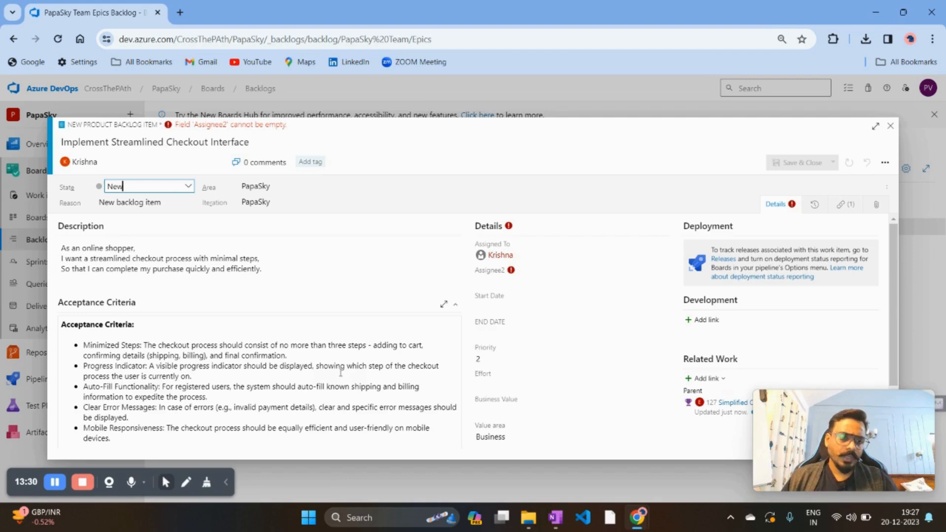
{"action": "left_click", "coordinate": [522, 281]}
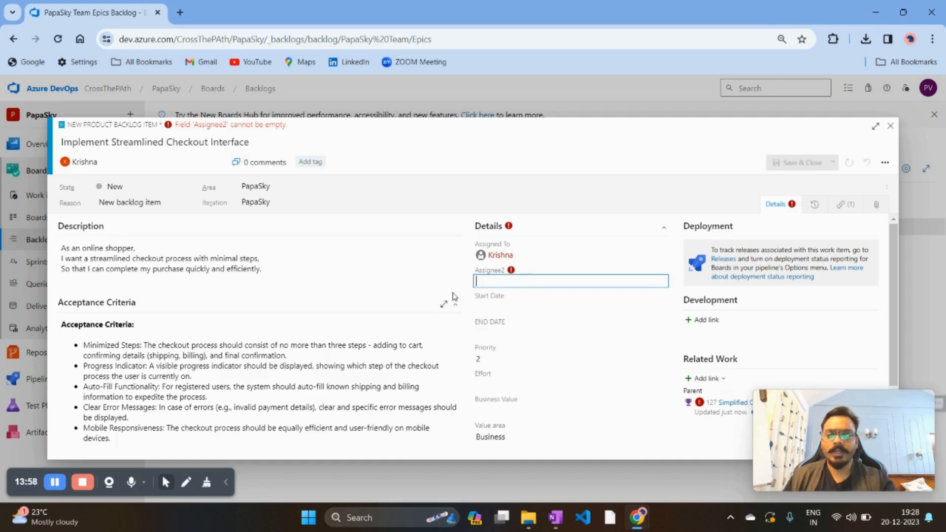
{"action": "left_click", "coordinate": [885, 163]}
{"action": "left_click", "coordinate": [885, 164]}
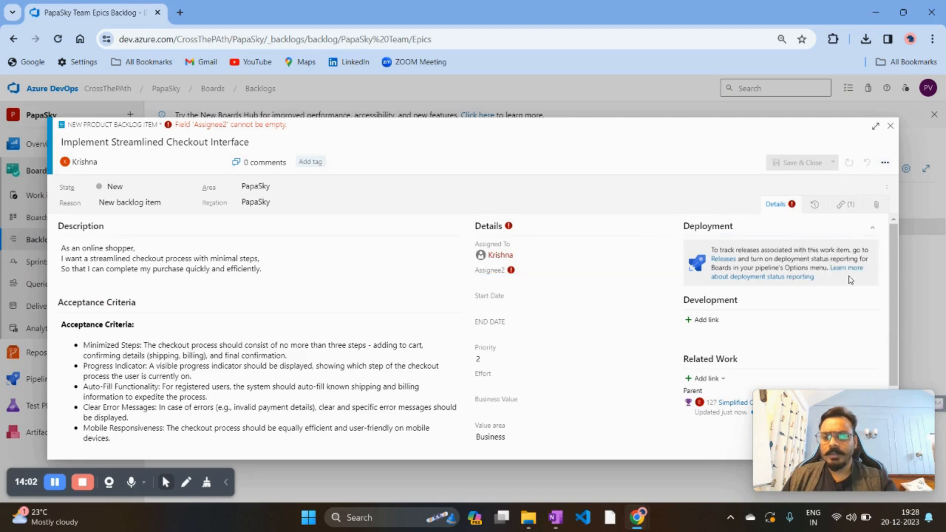
{"action": "left_click", "coordinate": [885, 164]}
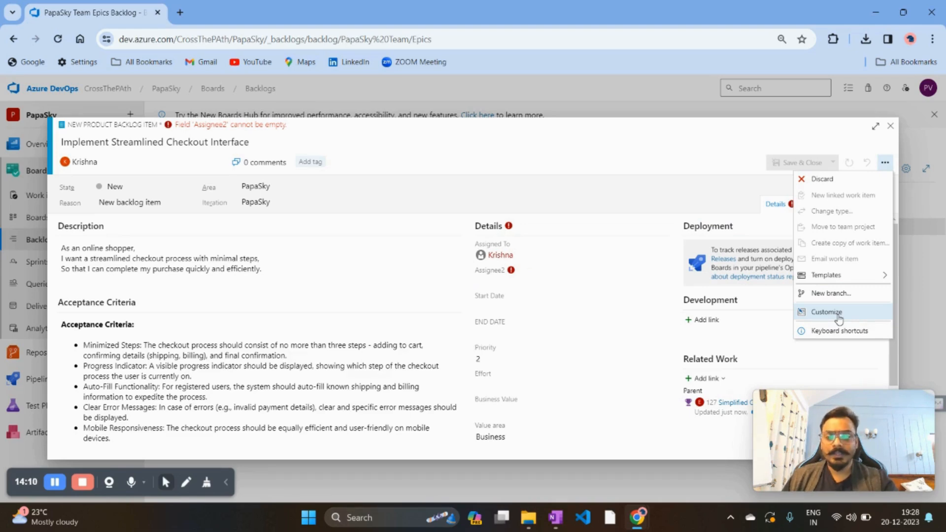
Enter the second team member's name as Assignee2 and save the backlog item without closing it.
{"action": "left_click", "coordinate": [567, 282]}
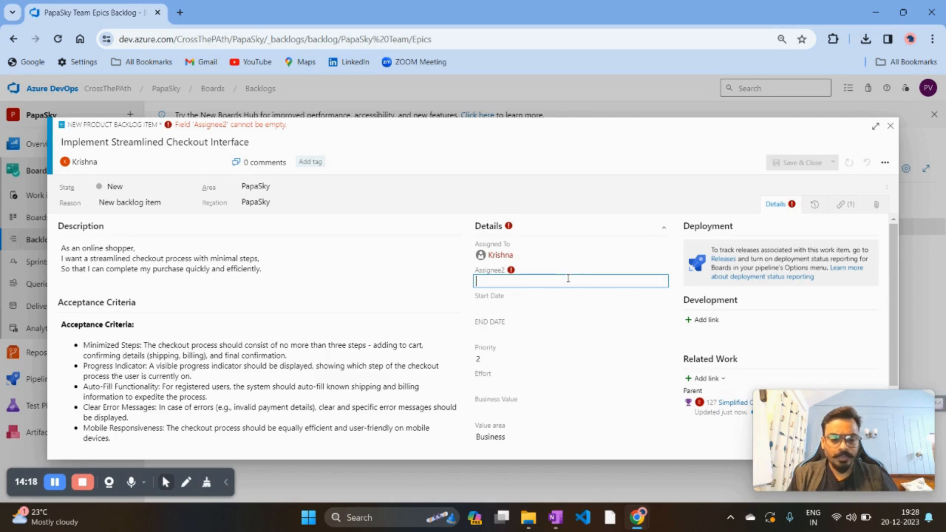
{"action": "type", "text": "el"}
{"action": "type", "text": "ne"}
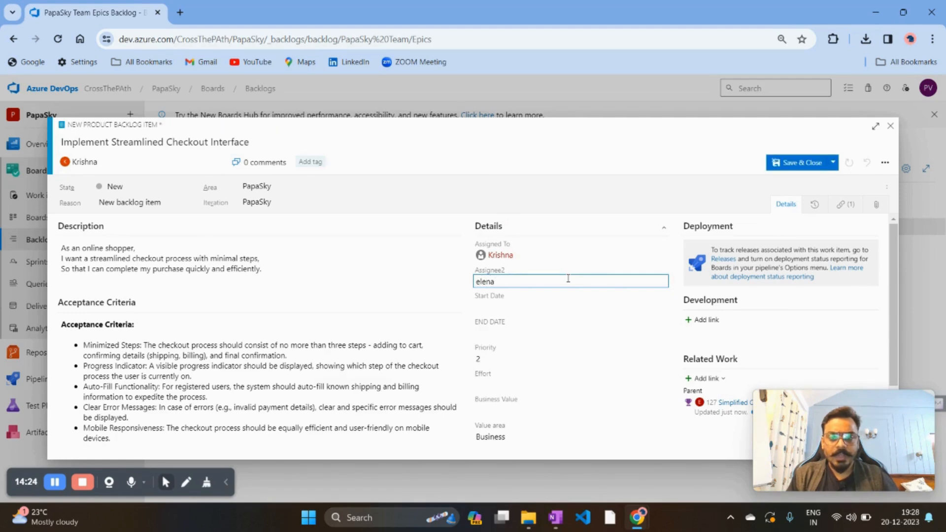
{"action": "left_click", "coordinate": [566, 294]}
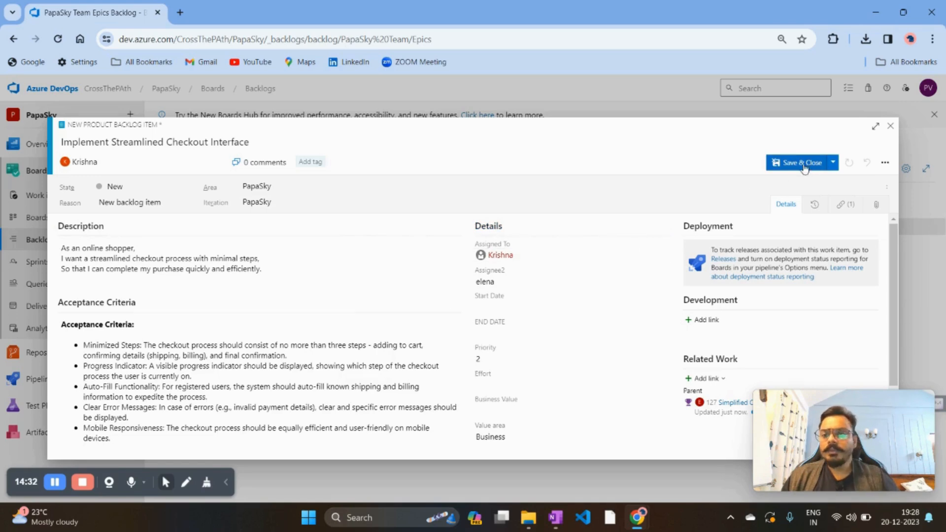
{"action": "left_click", "coordinate": [834, 167]}
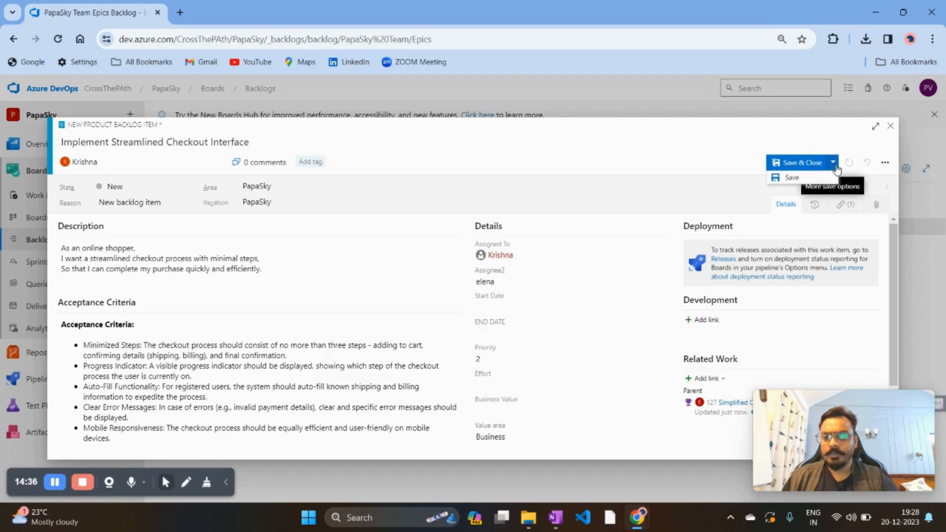
{"action": "left_click", "coordinate": [810, 186]}
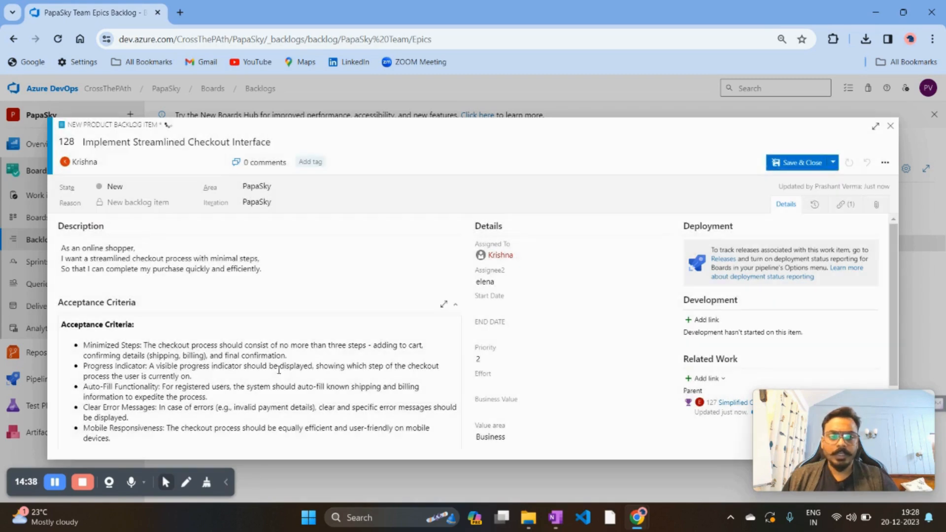
Delete all the Acceptance Criteria text from the backlog item and save it without closing.
{"action": "scroll", "coordinate": [196, 373], "scroll_direction": "down", "scroll_amount": 1}
{"action": "left_click_drag", "start_coordinate": [141, 385], "coordinate": [48, 264]}
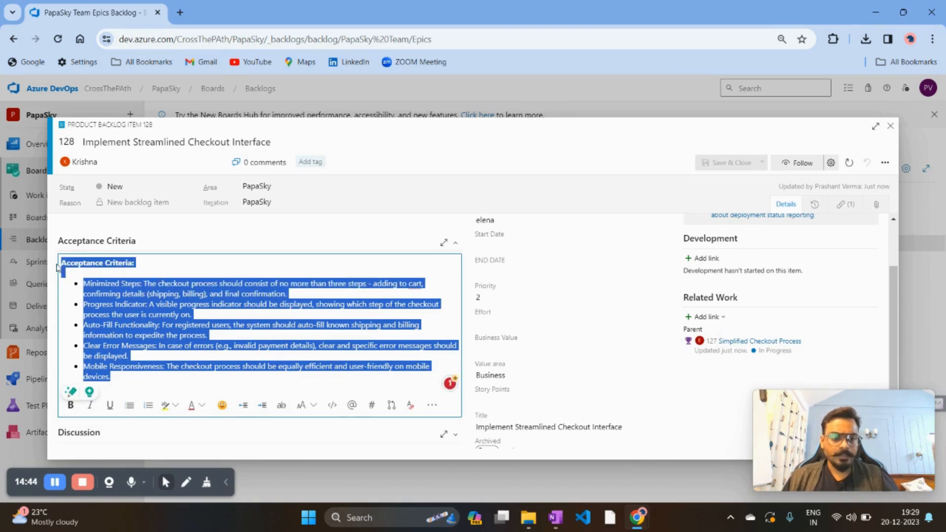
{"action": "key", "text": "BackSpace"}
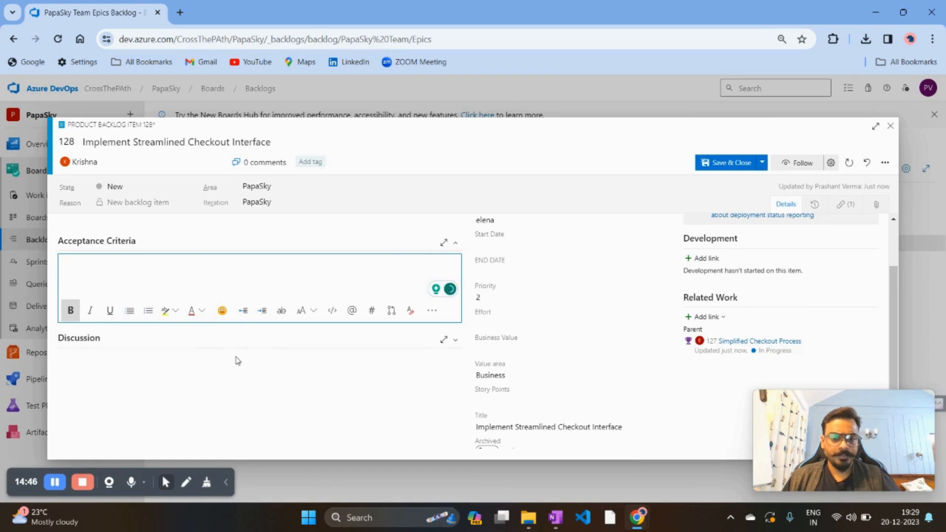
{"action": "left_click", "coordinate": [259, 401]}
{"action": "scroll", "coordinate": [276, 341], "scroll_direction": "up", "scroll_amount": 2}
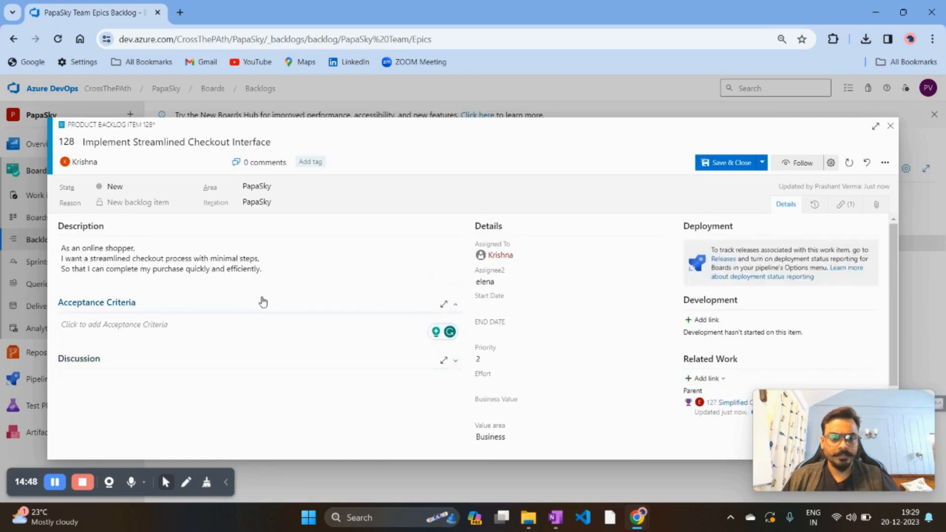
{"action": "left_click", "coordinate": [304, 259]}
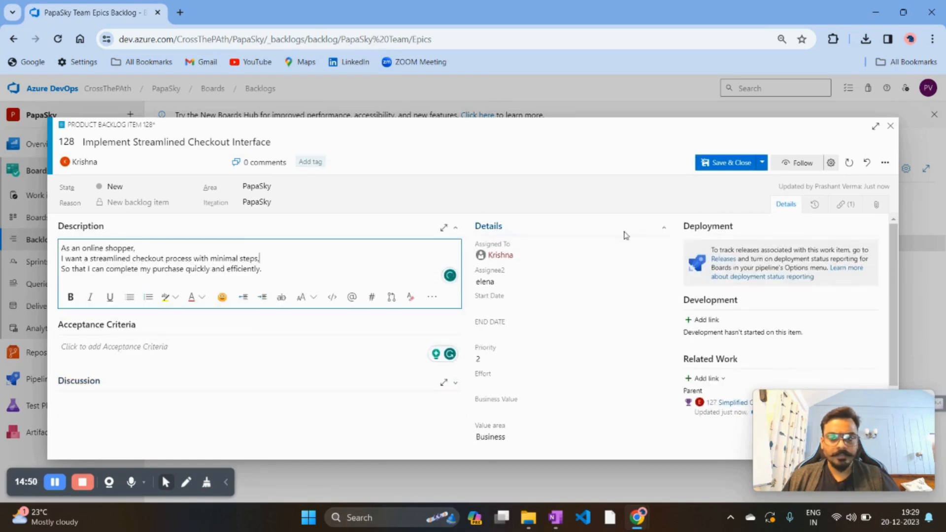
{"action": "left_click", "coordinate": [764, 164]}
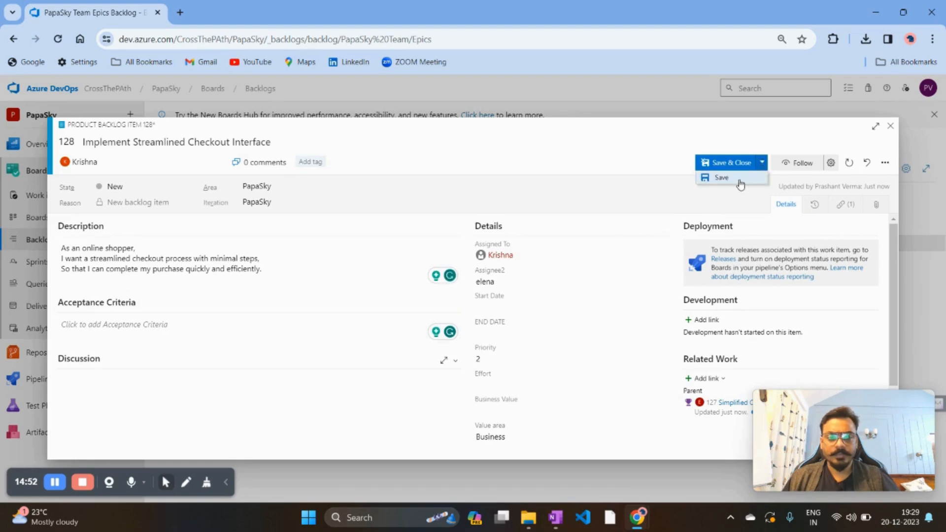
{"action": "left_click", "coordinate": [739, 180]}
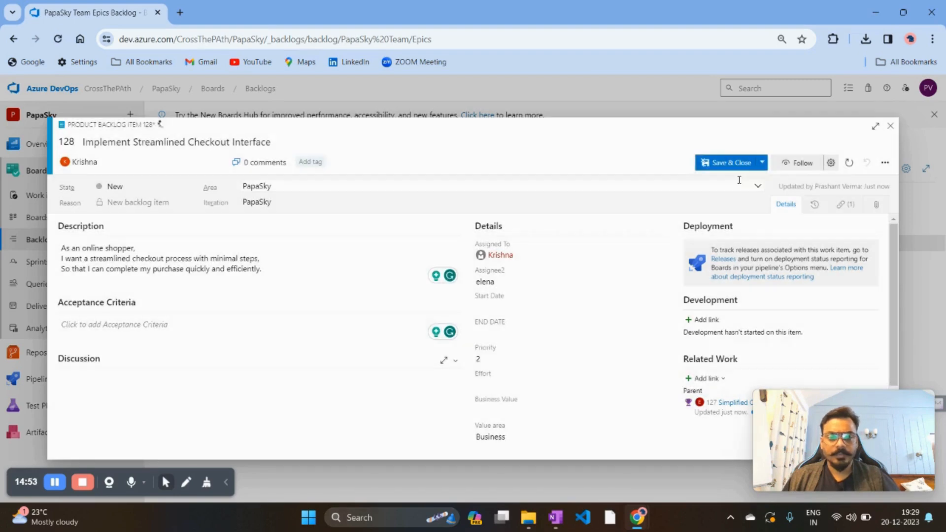
{"action": "left_click", "coordinate": [212, 332]}
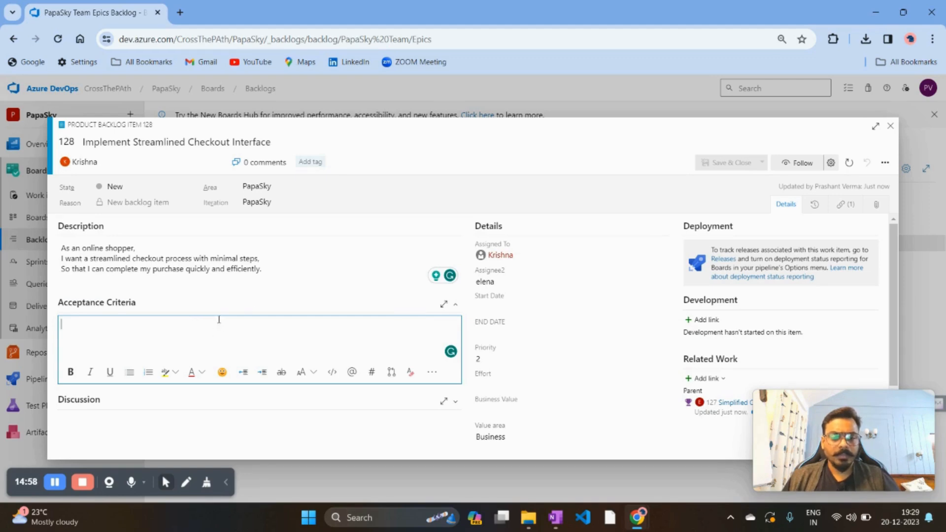
{"action": "left_click", "coordinate": [455, 305]}
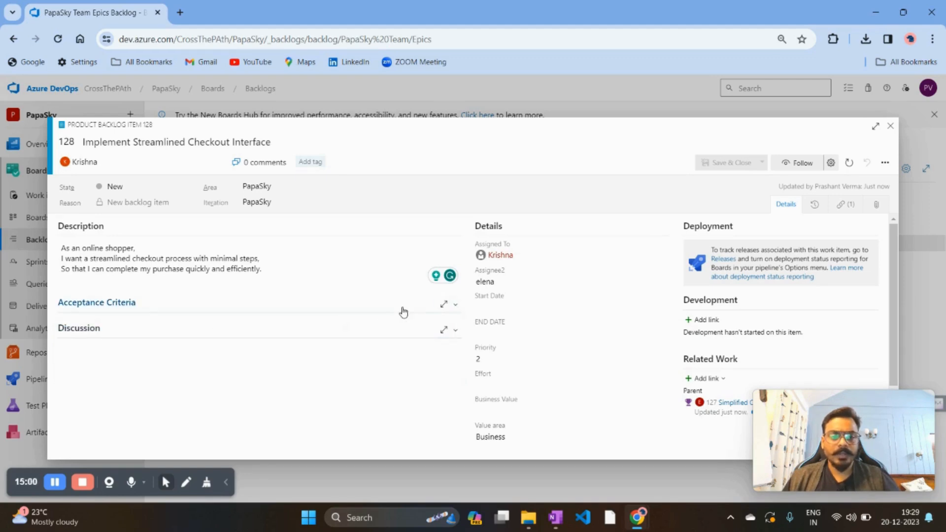
{"action": "left_click", "coordinate": [457, 305]}
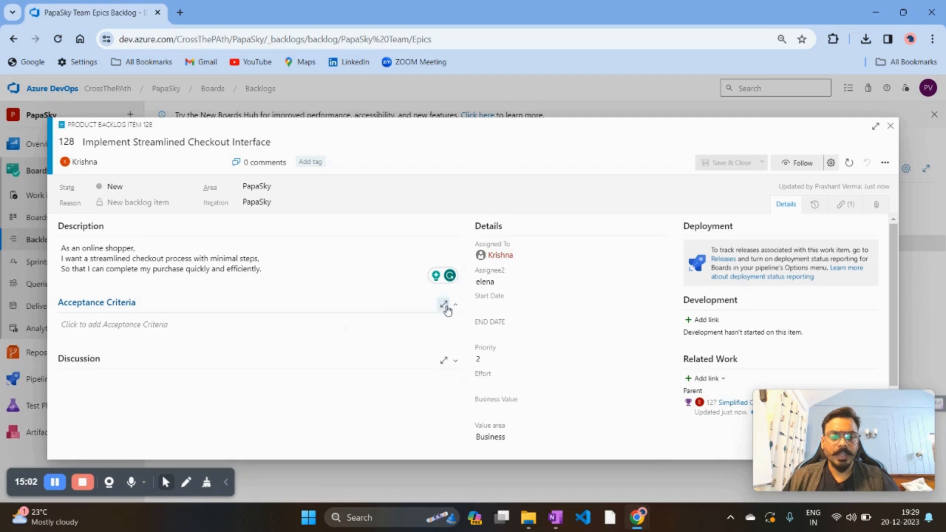
{"action": "left_click", "coordinate": [191, 340]}
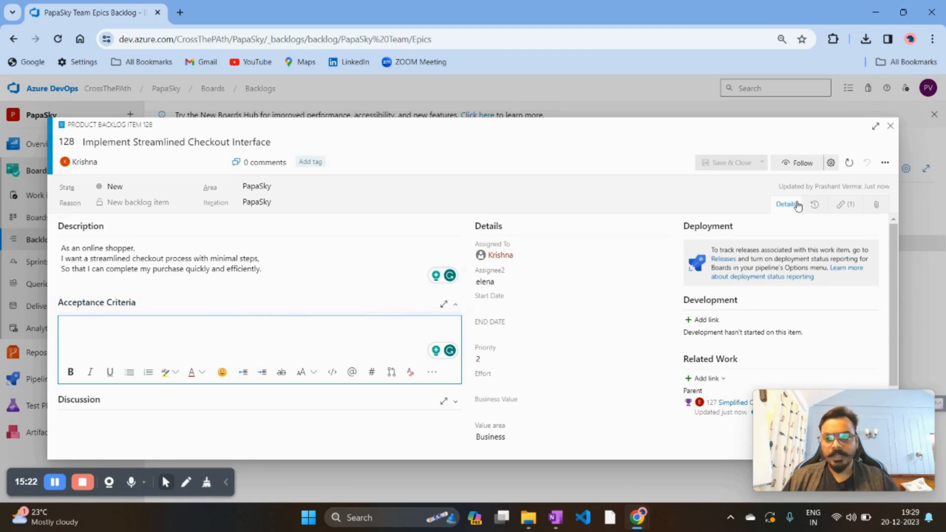
Open the process customization layout for the Product Backlog Item type from the open backlog item.
{"action": "left_click", "coordinate": [885, 162]}
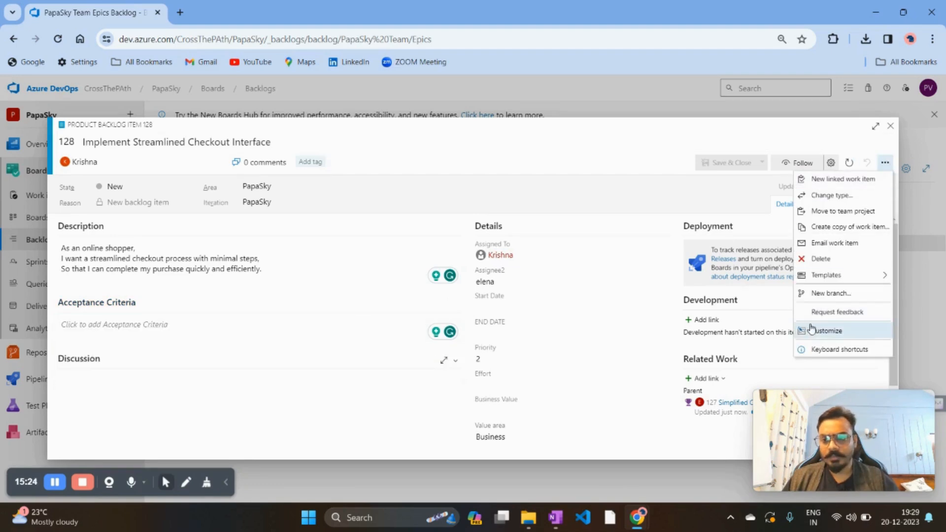
{"action": "left_click", "coordinate": [826, 331]}
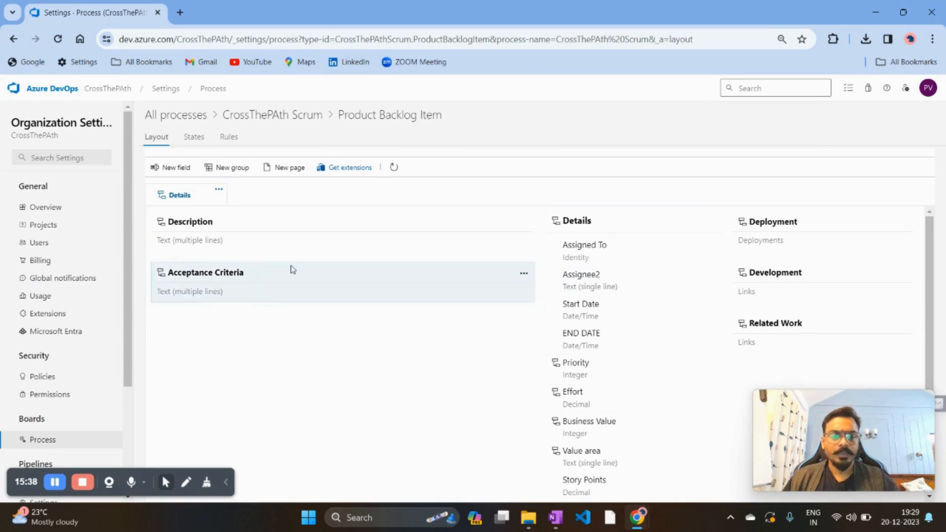
Review the Acceptance Criteria field's definition and options, keep the field set as Required, and save its settings.
{"action": "left_click", "coordinate": [524, 274]}
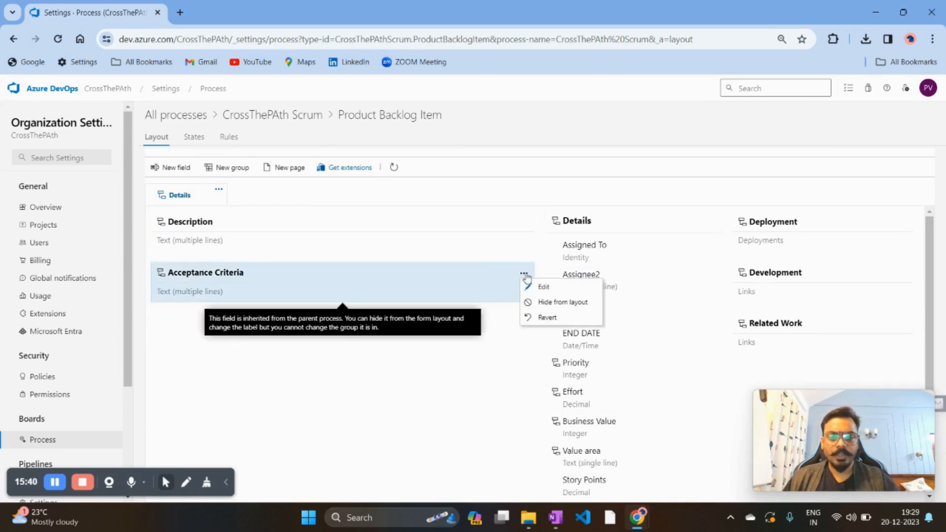
{"action": "left_click", "coordinate": [542, 287]}
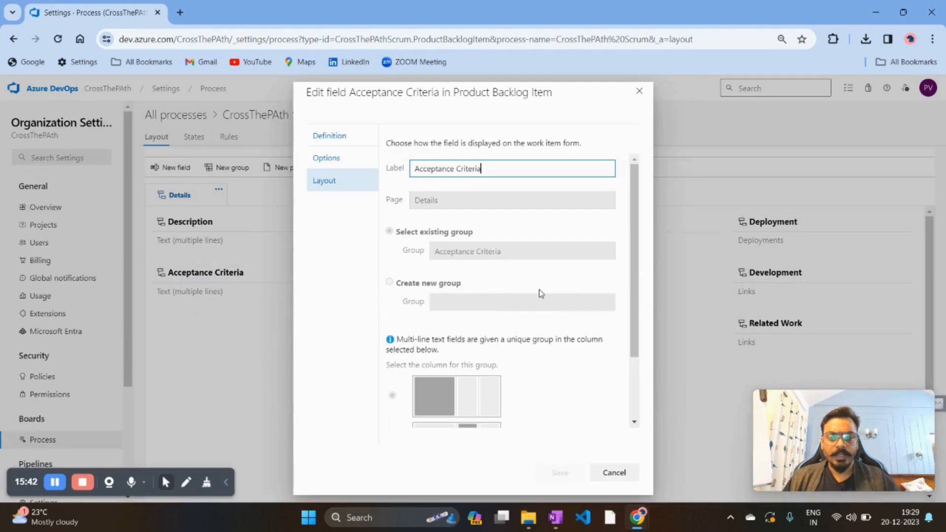
{"action": "scroll", "coordinate": [528, 360], "scroll_direction": "down", "scroll_amount": 1}
{"action": "scroll", "coordinate": [528, 360], "scroll_direction": "up", "scroll_amount": 1}
{"action": "left_click", "coordinate": [328, 136]}
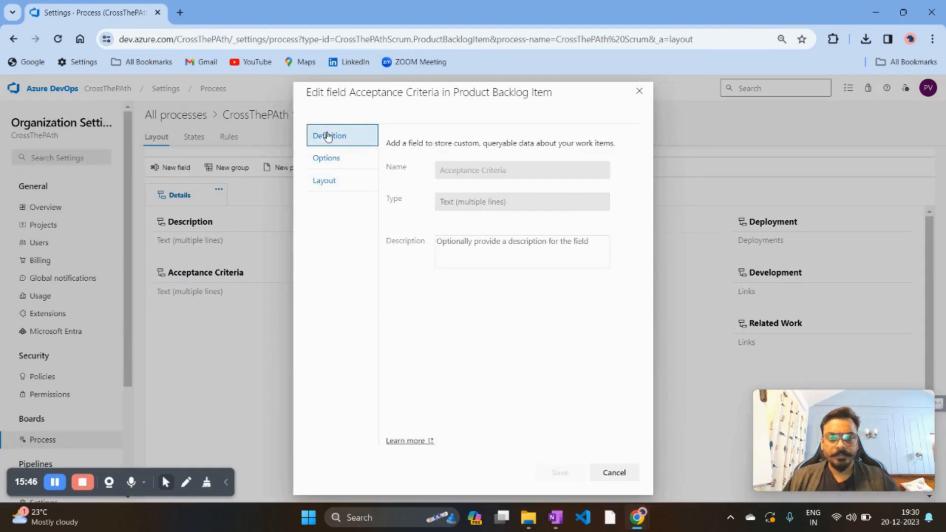
{"action": "left_click", "coordinate": [337, 161]}
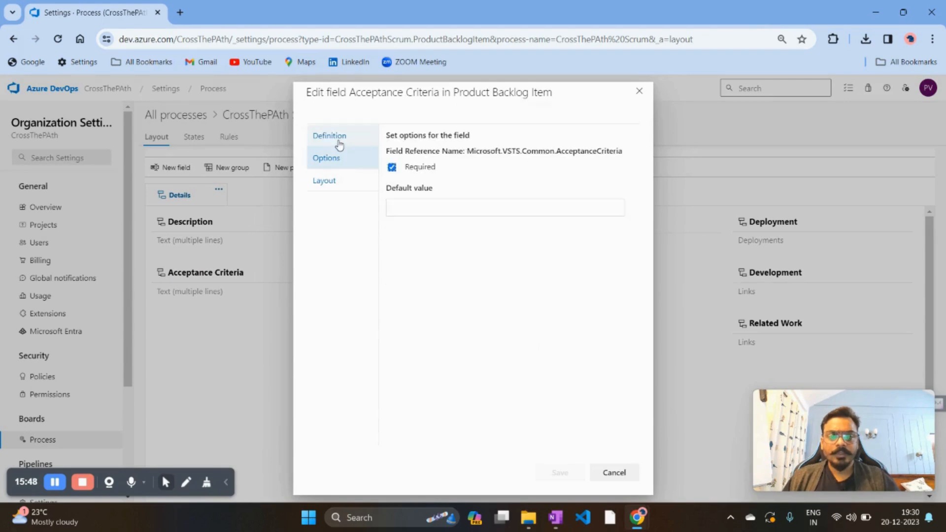
{"action": "left_click", "coordinate": [393, 168]}
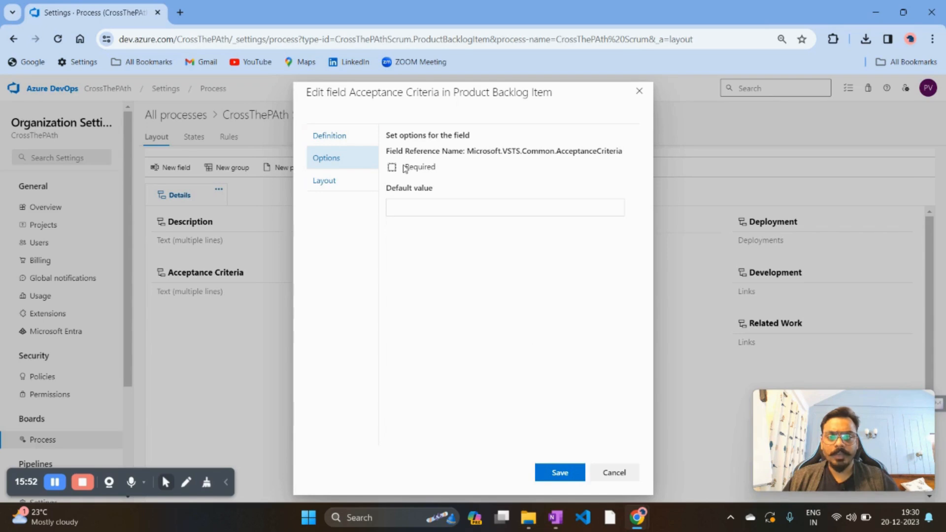
{"action": "left_click", "coordinate": [392, 168]}
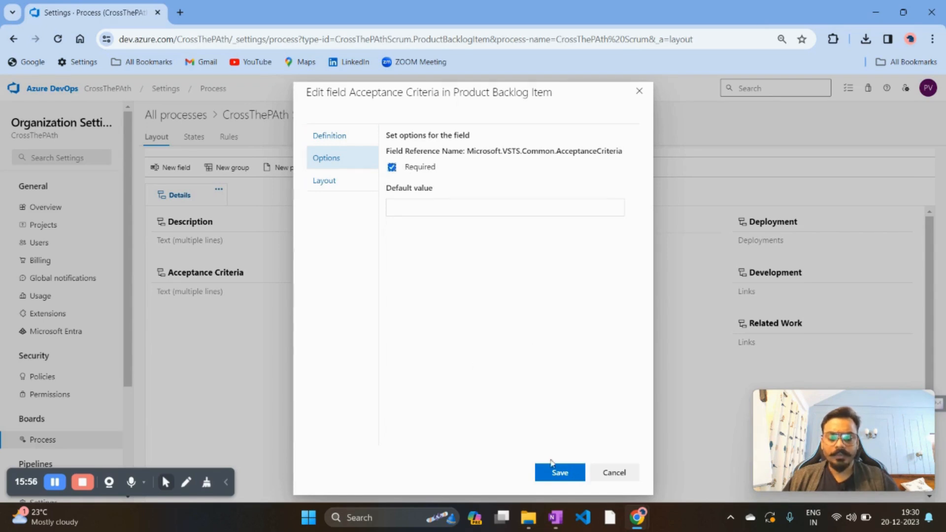
{"action": "left_click", "coordinate": [557, 474]}
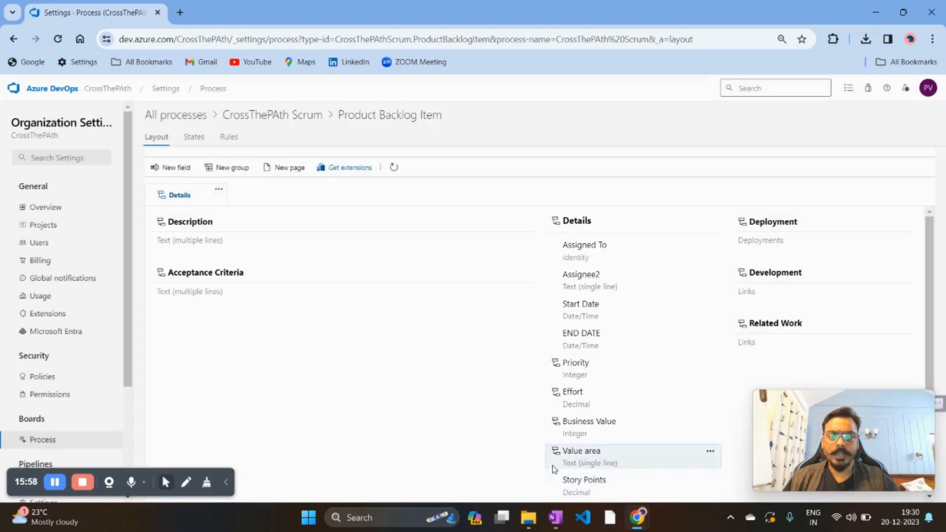
Return to the PapaSky Epics backlog and open "Implement Streamlined Checkout Interface" under the Simplified Checkout Process feature.
{"action": "left_click", "coordinate": [7, 42]}
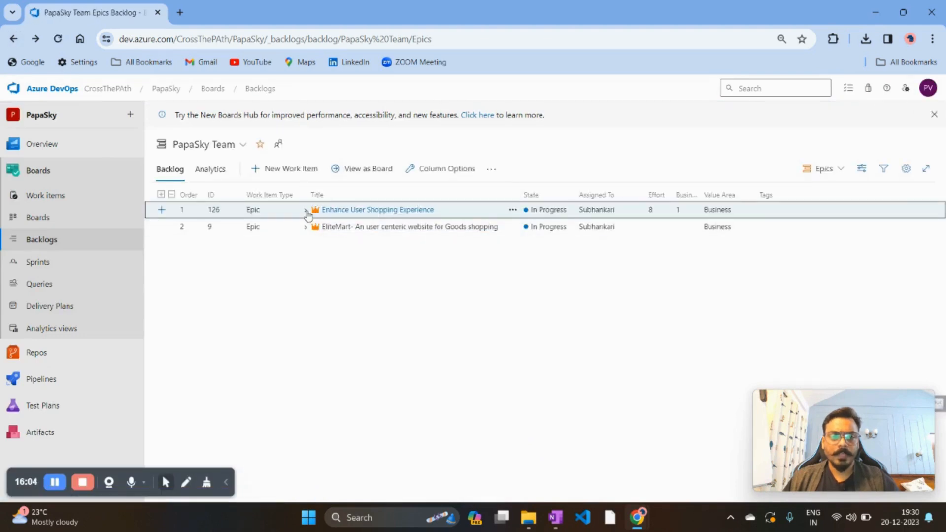
{"action": "left_click", "coordinate": [307, 211]}
{"action": "left_click", "coordinate": [314, 227]}
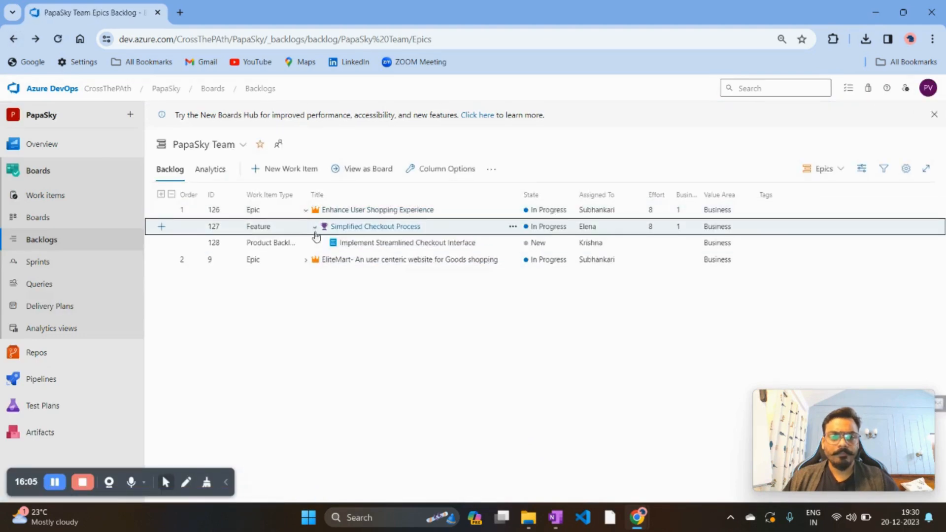
{"action": "left_click", "coordinate": [361, 244]}
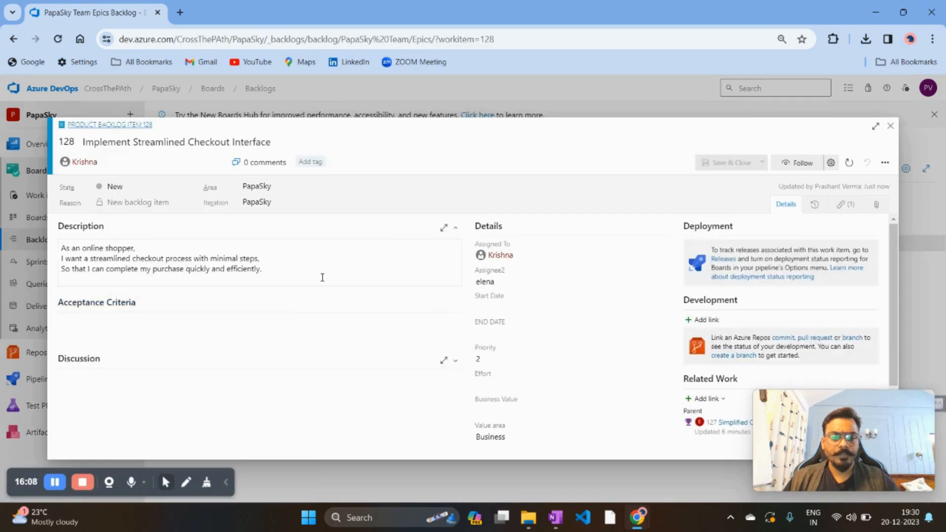
Fill in the Acceptance Criteria with the copied checkout list, from Minimized Steps through Mobile Responsiveness.
{"action": "left_click", "coordinate": [312, 325]}
{"action": "type", "text": "Acceptance Criteria: Minimized Steps: The checkout process should consist of no more than three steps - adding to cart, confirming details (shipping, billing), and final confirmation. Progress Indicator: A visible progress indicator should be displayed, showing which step of the checkout process the user is currently on. Auto-Fill Functionality: For registered users, the system should auto-fill known shipping and billing information to expedite the process. Clear Error Messages: In case of errors (e.g., invalid payment details), clear and specific error messages should be displayed. Mobile Responsiveness: The checkout process should be equally efficient and user-friendly on mobile devices."}
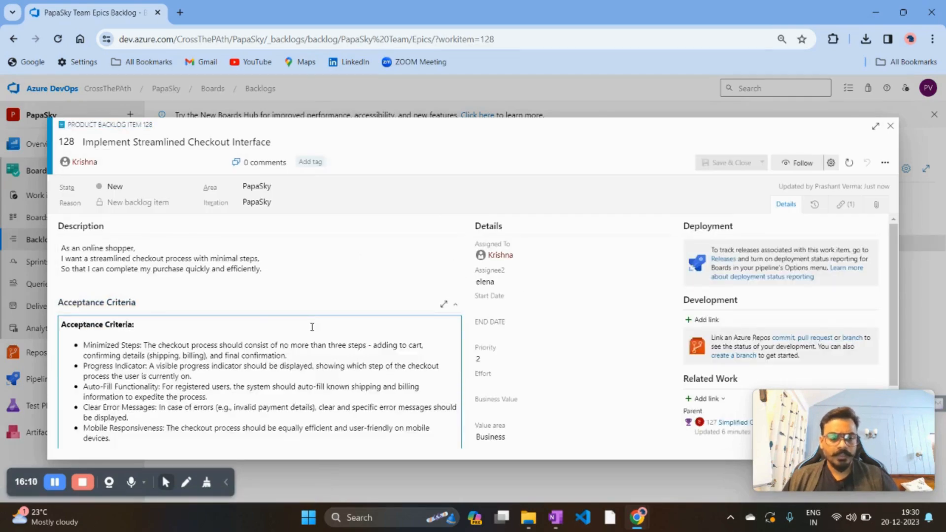
{"action": "scroll", "coordinate": [312, 327], "scroll_direction": "down", "scroll_amount": 2}
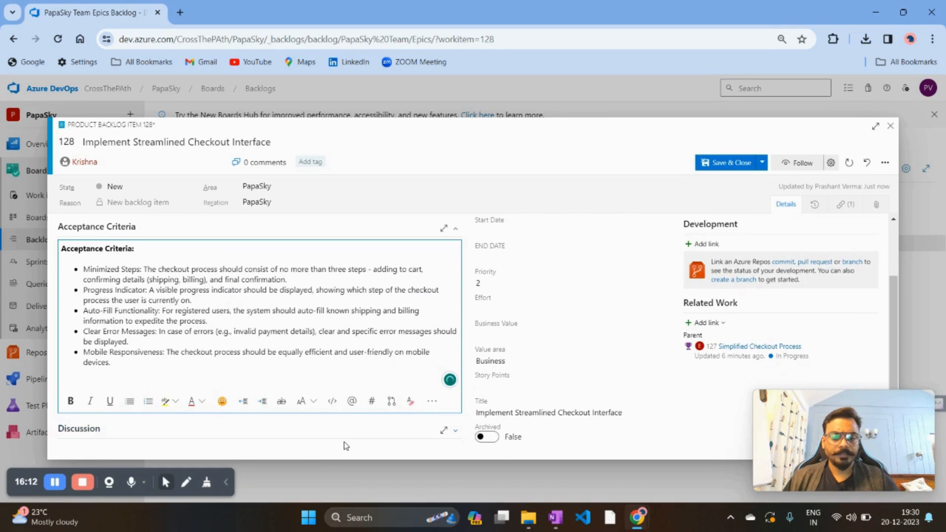
{"action": "scroll", "coordinate": [369, 259], "scroll_direction": "up", "scroll_amount": 2}
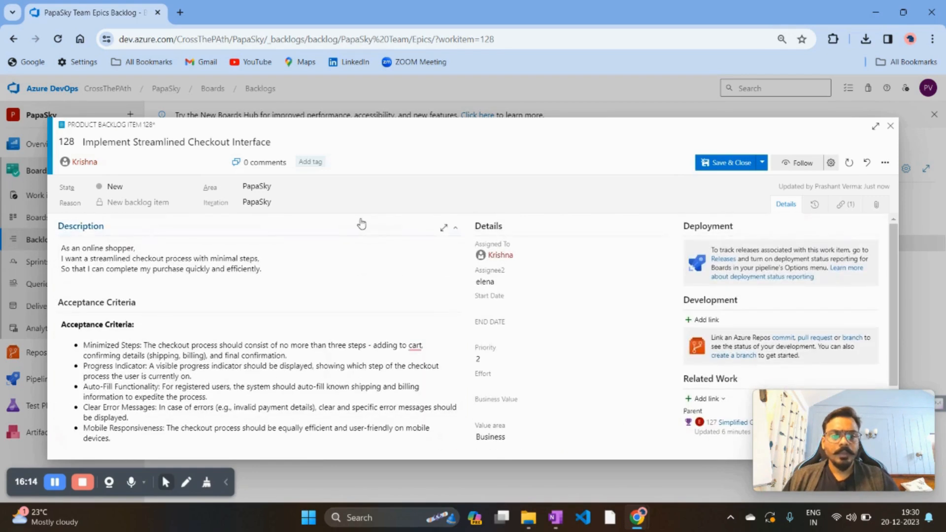
Set the backlog item's Iteration to PapaSky\Sprint 9, its Start Date to 26-12-2023 and its END DATE to 30-12-2023.
{"action": "left_click", "coordinate": [358, 202]}
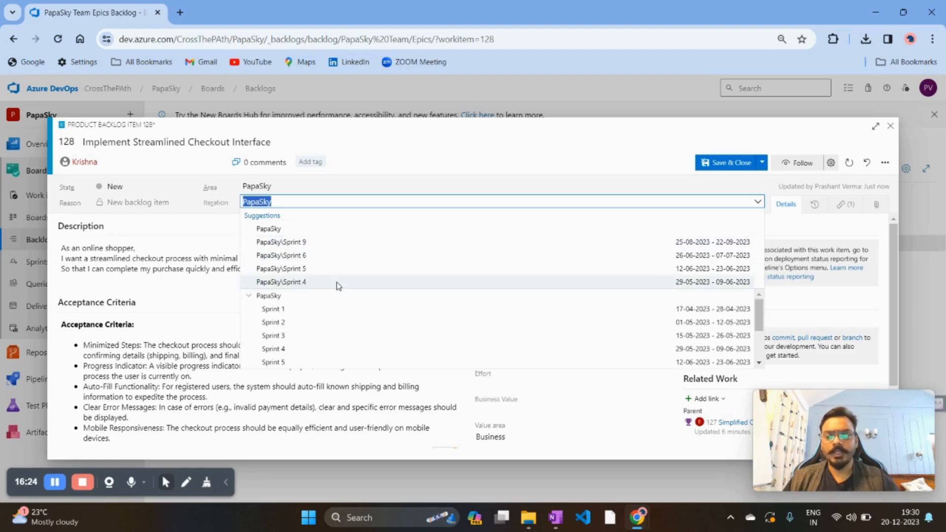
{"action": "left_click", "coordinate": [338, 244]}
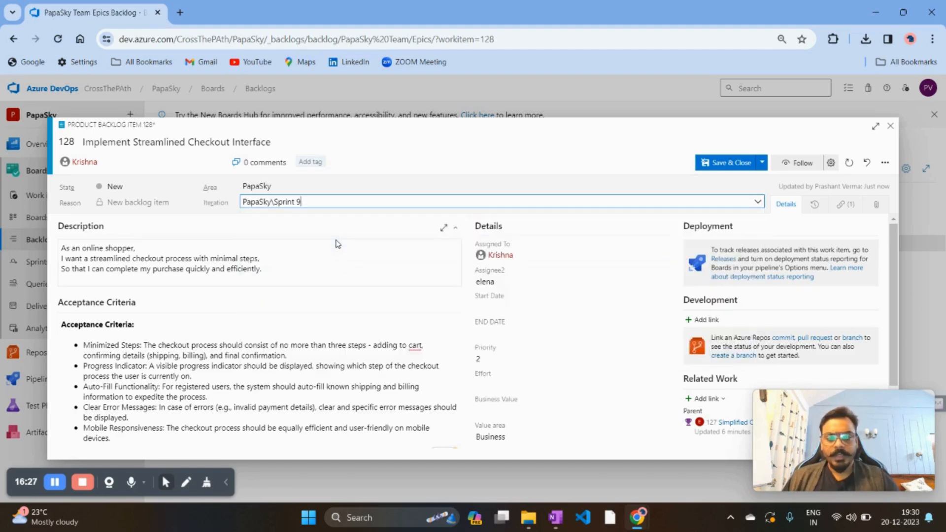
{"action": "left_click", "coordinate": [506, 304]}
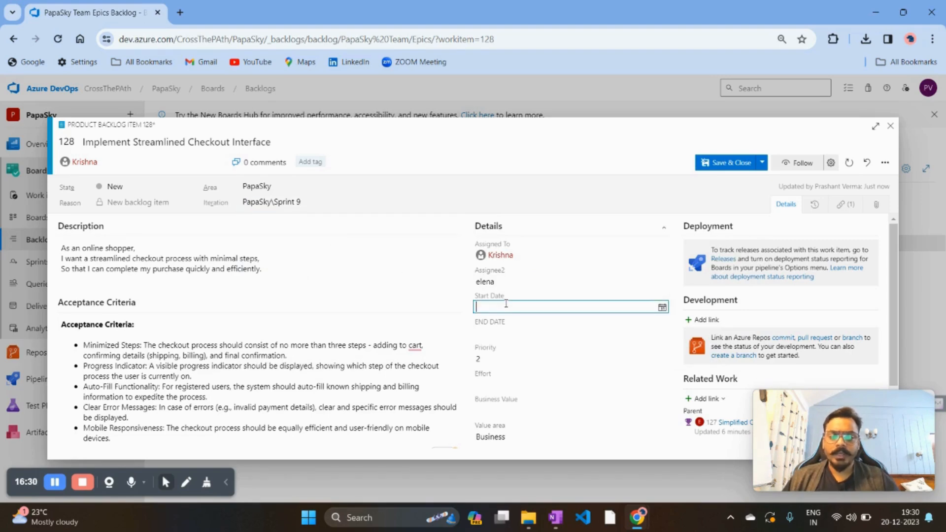
{"action": "left_click", "coordinate": [662, 307]}
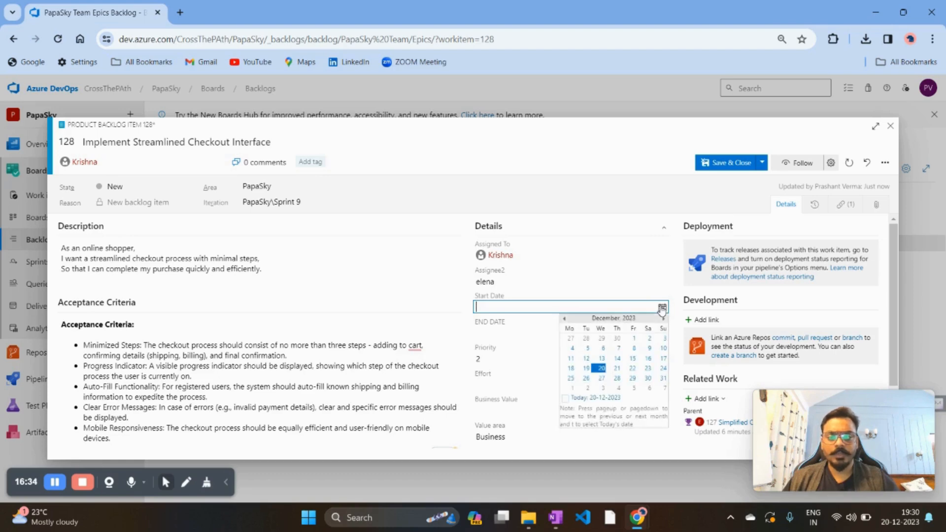
{"action": "left_click", "coordinate": [586, 378]}
{"action": "left_click", "coordinate": [538, 337]}
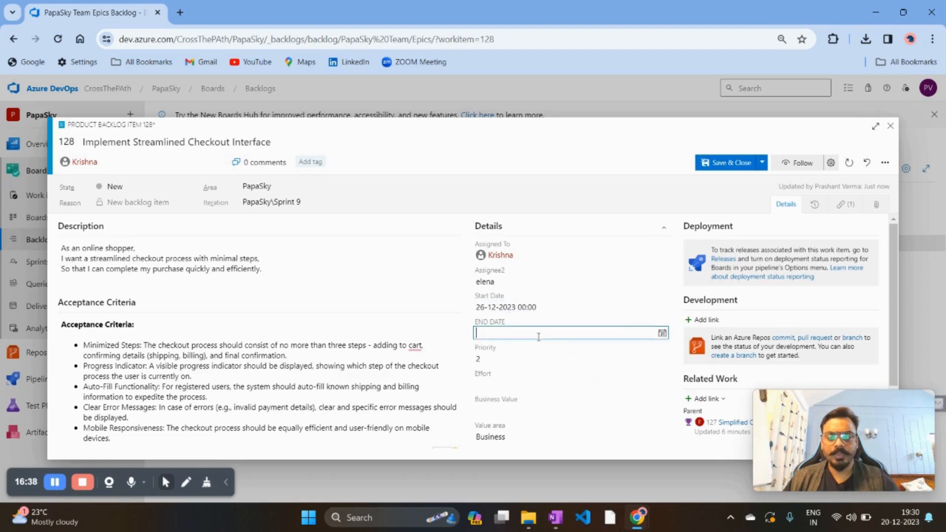
{"action": "left_click", "coordinate": [661, 333]}
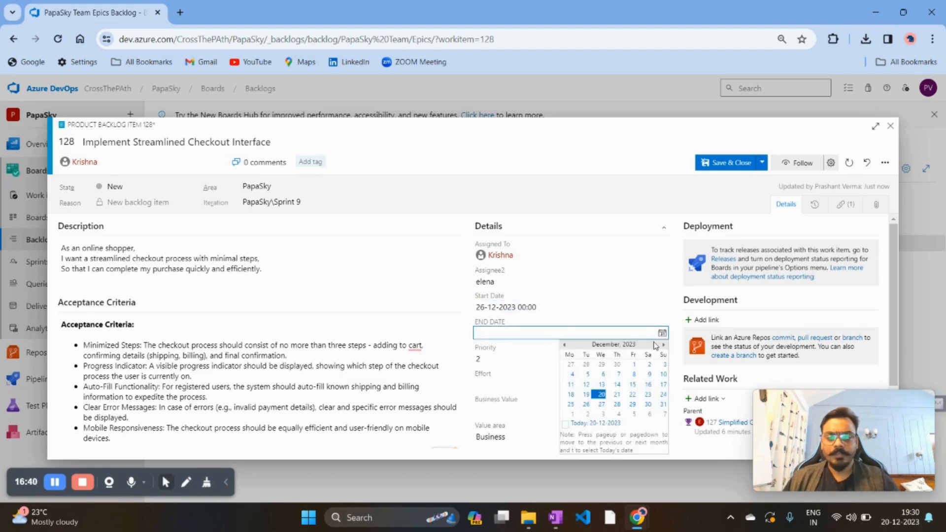
{"action": "left_click", "coordinate": [648, 404]}
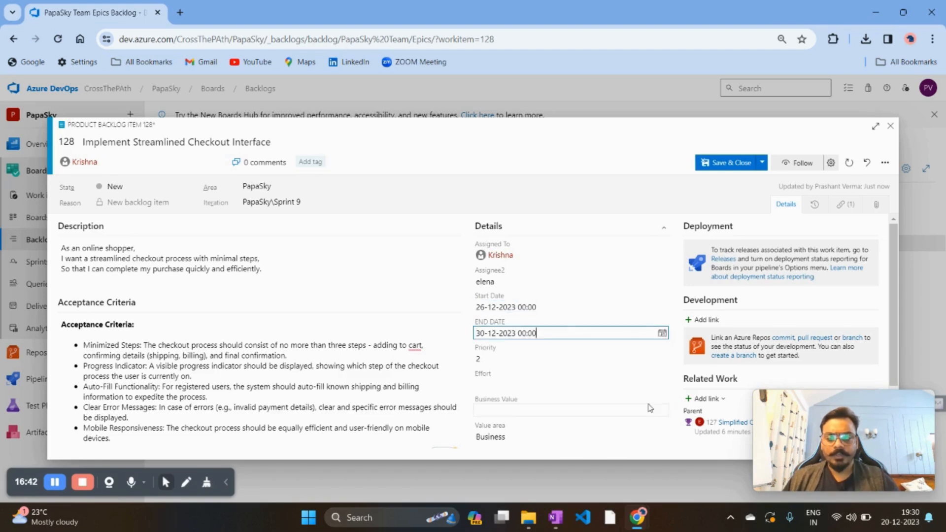
{"action": "scroll", "coordinate": [602, 380], "scroll_direction": "down", "scroll_amount": 1}
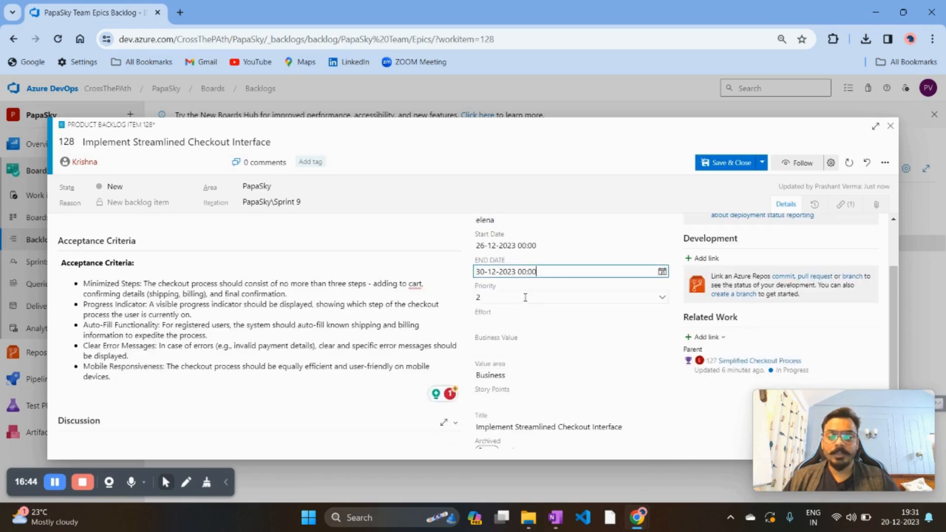
{"action": "left_click", "coordinate": [524, 323]}
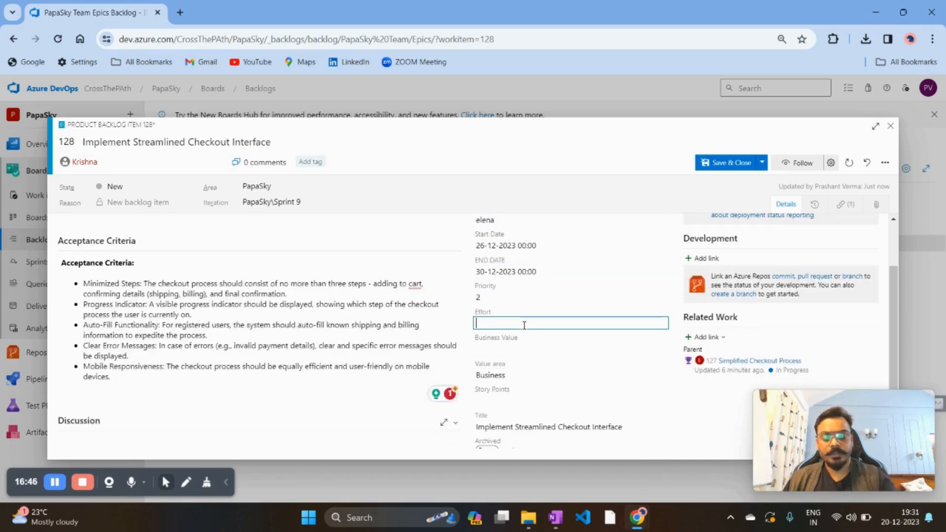
{"action": "type", "text": "5"}
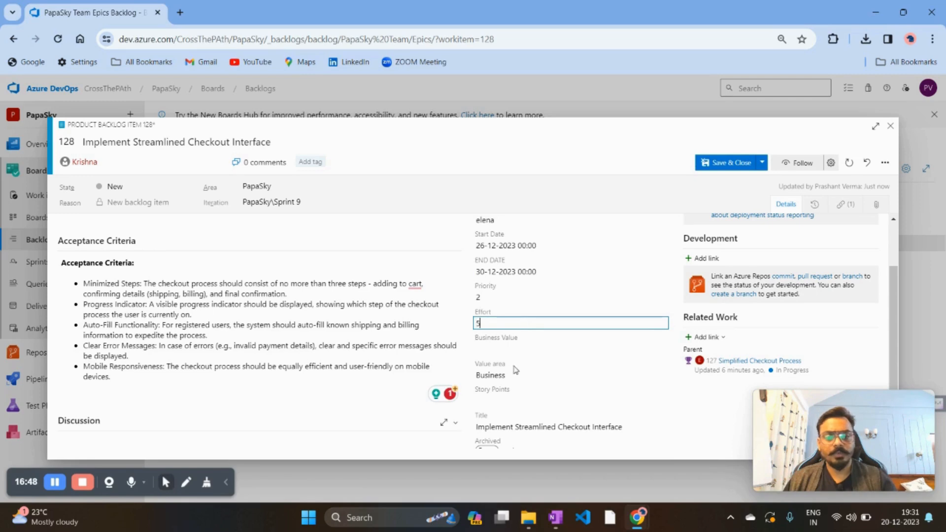
{"action": "left_click", "coordinate": [384, 447]}
{"action": "scroll", "coordinate": [383, 424], "scroll_direction": "down", "scroll_amount": 1}
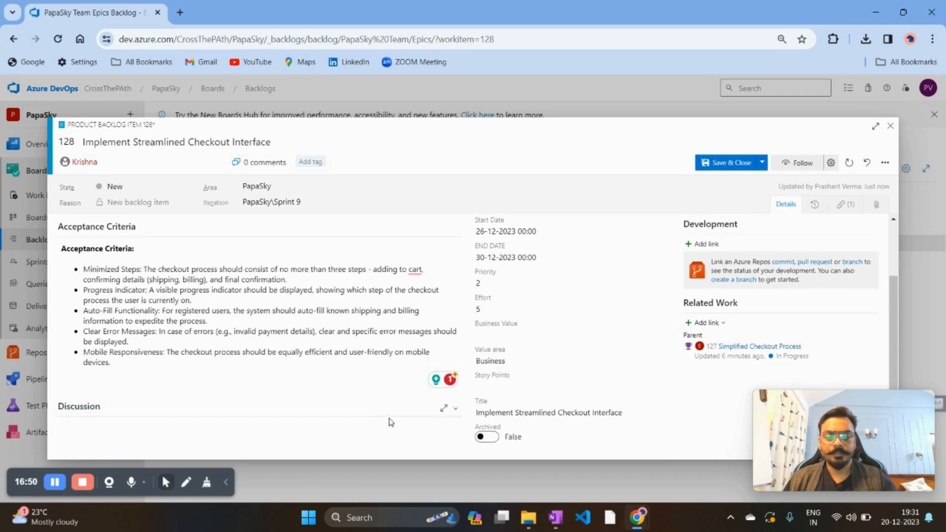
{"action": "left_click", "coordinate": [497, 313]}
{"action": "key", "text": "BackSpace"}
Set the backlog item's Story Points to 5, then save and close the item.
{"action": "left_click", "coordinate": [495, 386]}
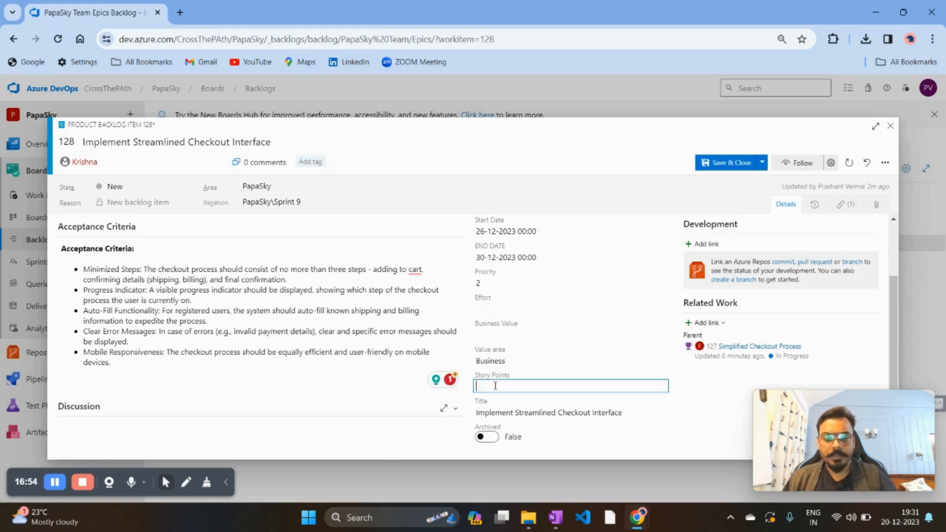
{"action": "type", "text": "5"}
{"action": "left_click", "coordinate": [377, 448]}
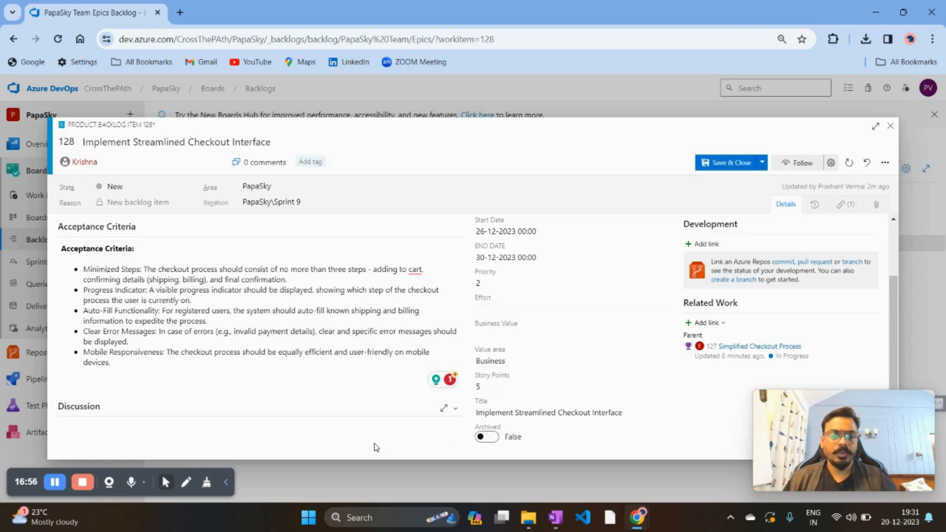
{"action": "scroll", "coordinate": [391, 364], "scroll_direction": "up", "scroll_amount": 3}
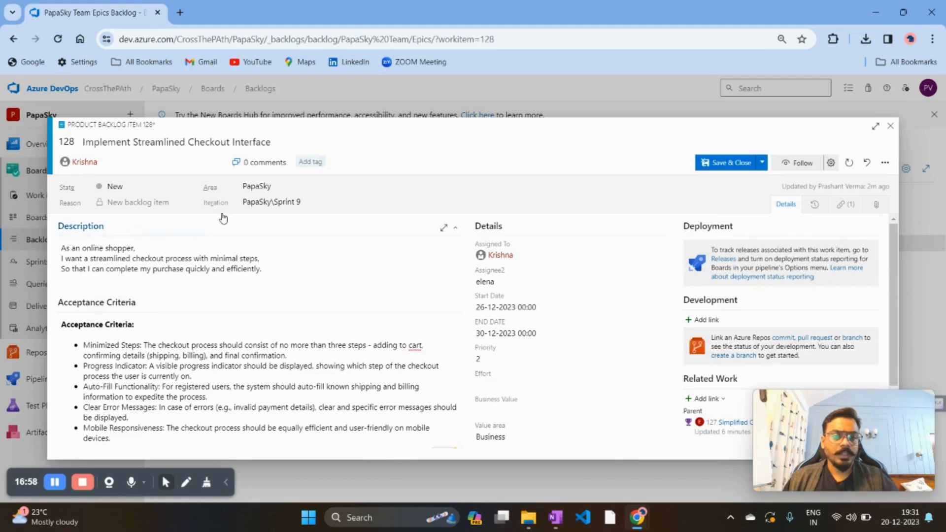
{"action": "left_click", "coordinate": [729, 169]}
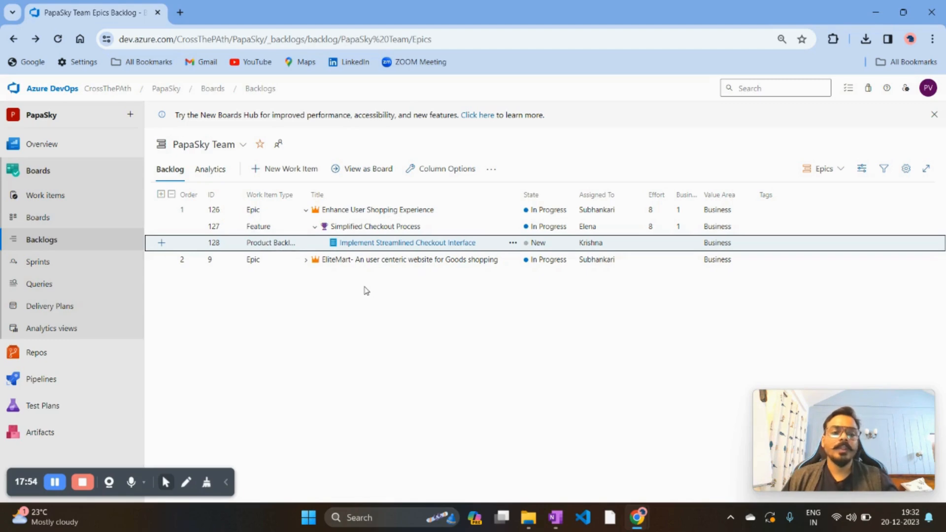
Add a task under "Implement Streamlined Checkout Interface" and title it with the Order Summary Page Development sub-task text copied from the OneNote notes.
{"action": "left_click", "coordinate": [162, 244]}
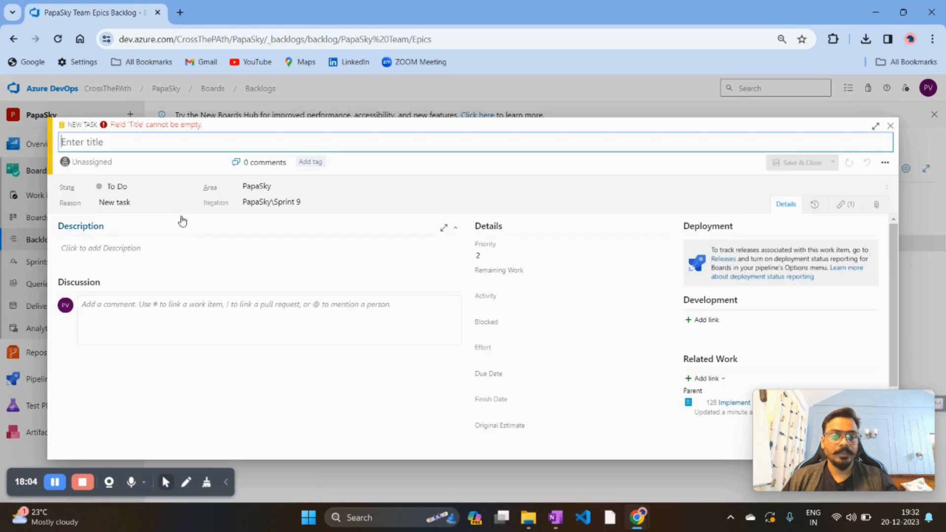
{"action": "left_click", "coordinate": [555, 517]}
{"action": "scroll", "coordinate": [158, 389], "scroll_direction": "down", "scroll_amount": 3}
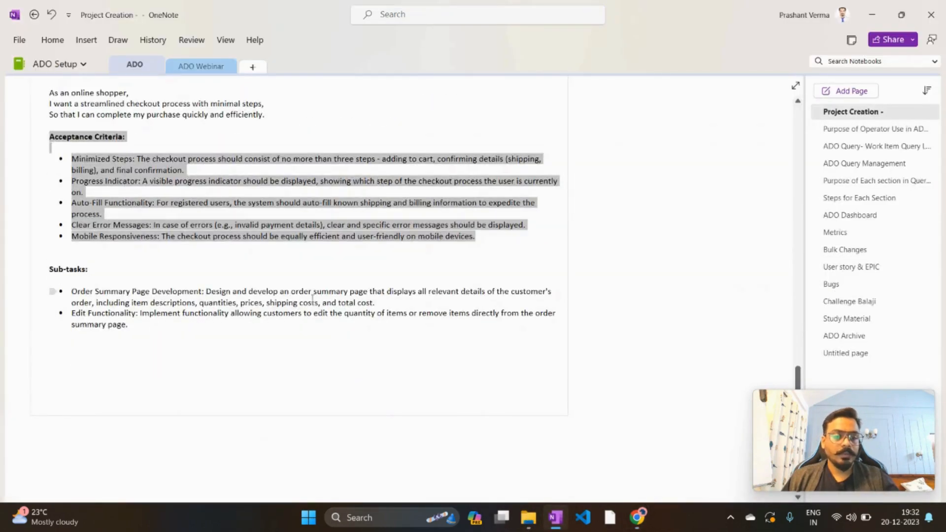
{"action": "left_click_drag", "start_coordinate": [374, 304], "coordinate": [68, 290]}
{"action": "key", "text": "ctrl+c"}
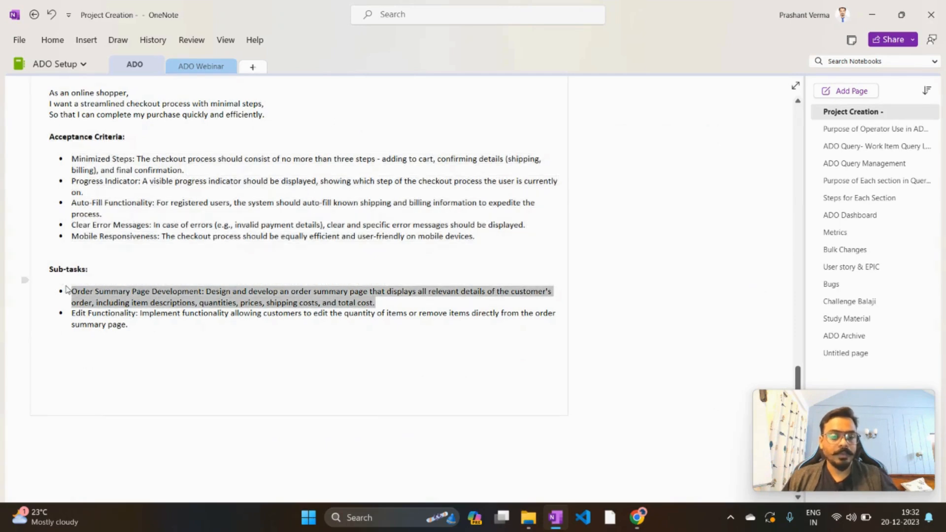
{"action": "key", "text": "alt+Tab"}
{"action": "key", "text": "ctrl+v"}
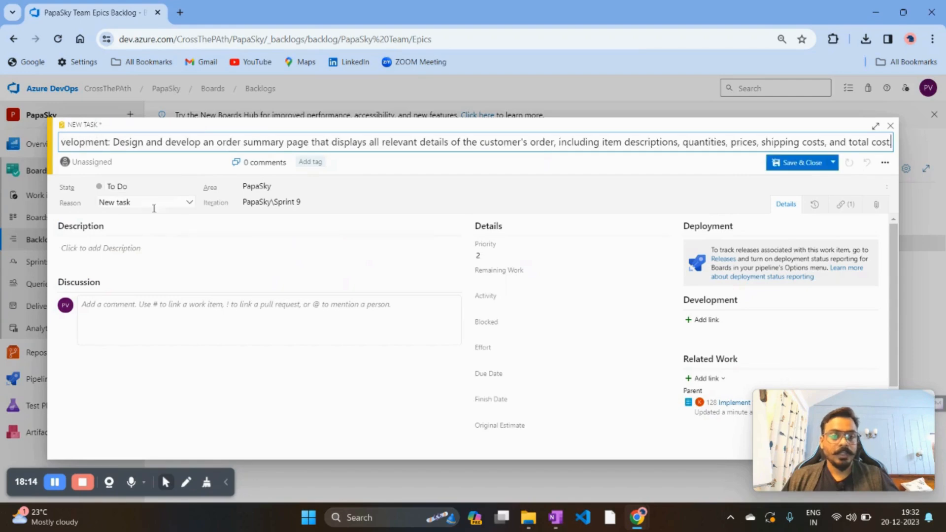
Use the same Order Summary Page Development text as the task's description and assign the task to a team member.
{"action": "left_click", "coordinate": [149, 258]}
{"action": "type", "text": "Order Summary Page Development: Design and develop an order summary page that displays all relevant details of the customer's order, including item descriptions, quantities, prices, shipping costs, and total cost."}
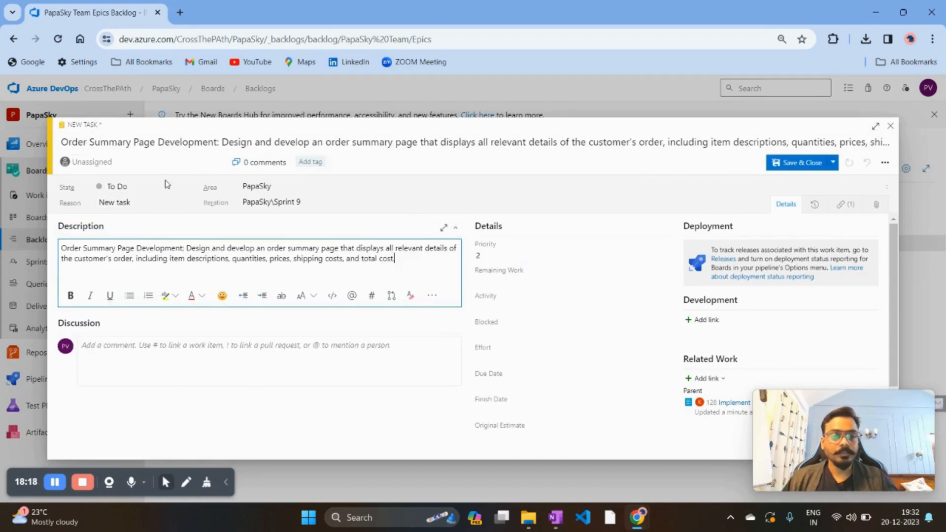
{"action": "left_click", "coordinate": [121, 163]}
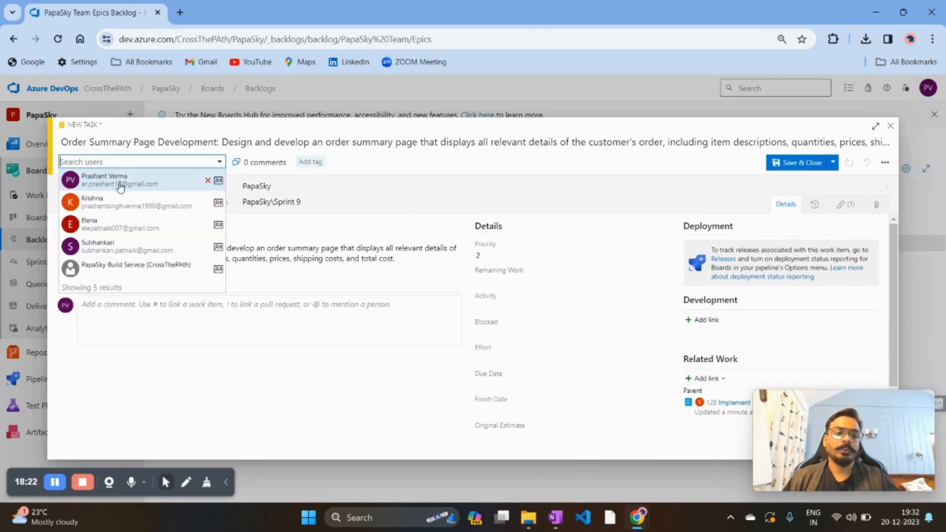
{"action": "left_click", "coordinate": [119, 177]}
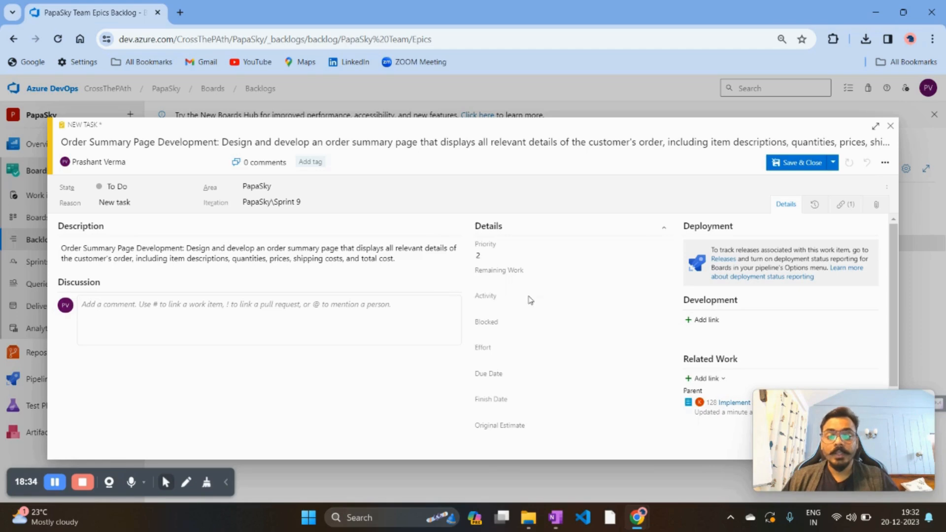
Set the Order Summary Page Development task's Original Estimate to 8.
{"action": "left_click", "coordinate": [532, 356]}
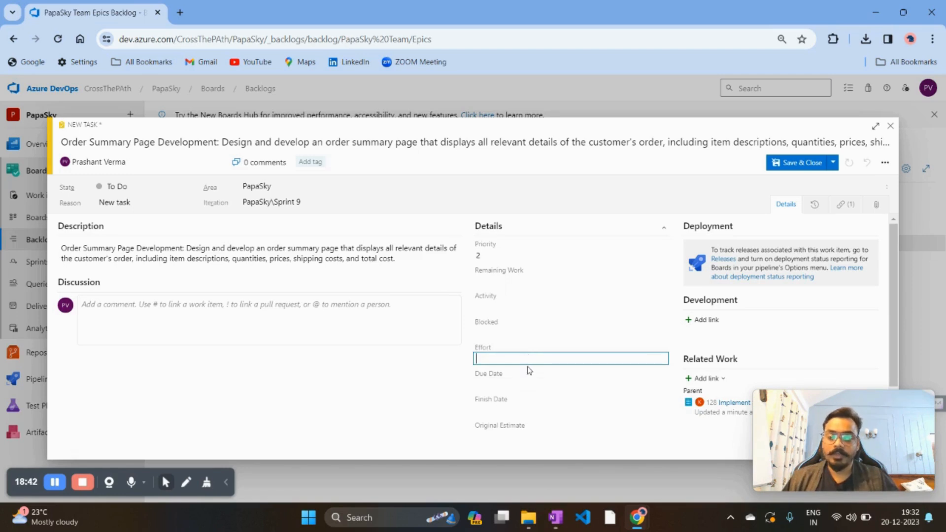
{"action": "left_click", "coordinate": [534, 435]}
{"action": "scroll", "coordinate": [535, 428], "scroll_direction": "down", "scroll_amount": 1}
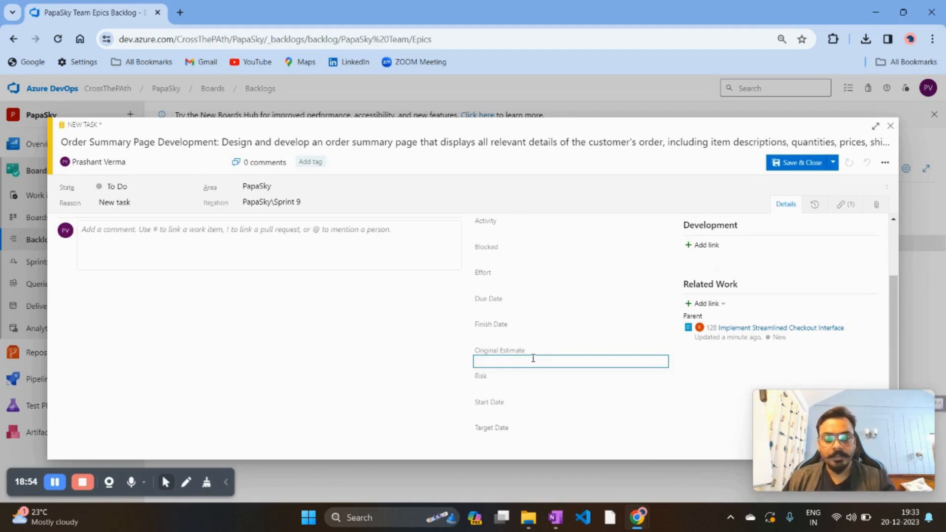
{"action": "type", "text": "8"}
{"action": "left_click", "coordinate": [404, 413]}
Set the task's Start Date to 26-12-2023, its Target Date to 30-12-2023 and its Risk to 1 - High.
{"action": "left_click", "coordinate": [512, 409]}
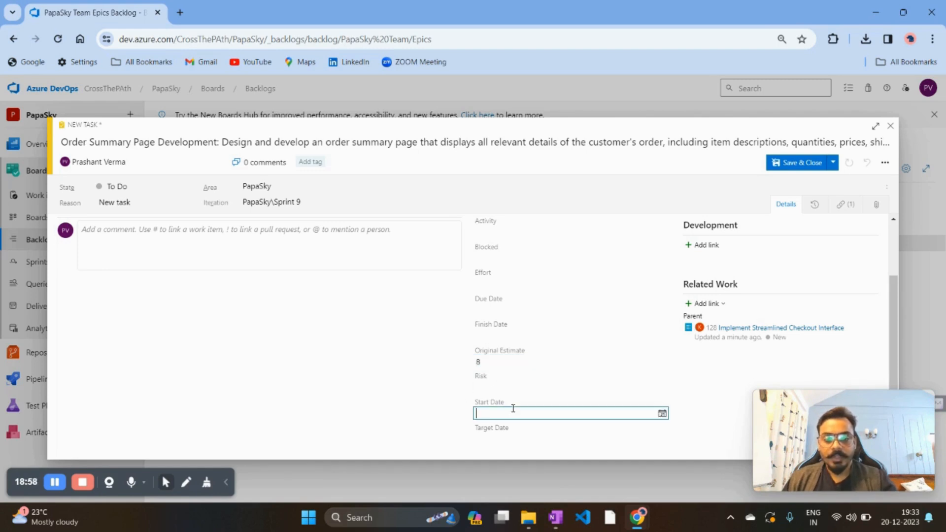
{"action": "left_click", "coordinate": [662, 413]}
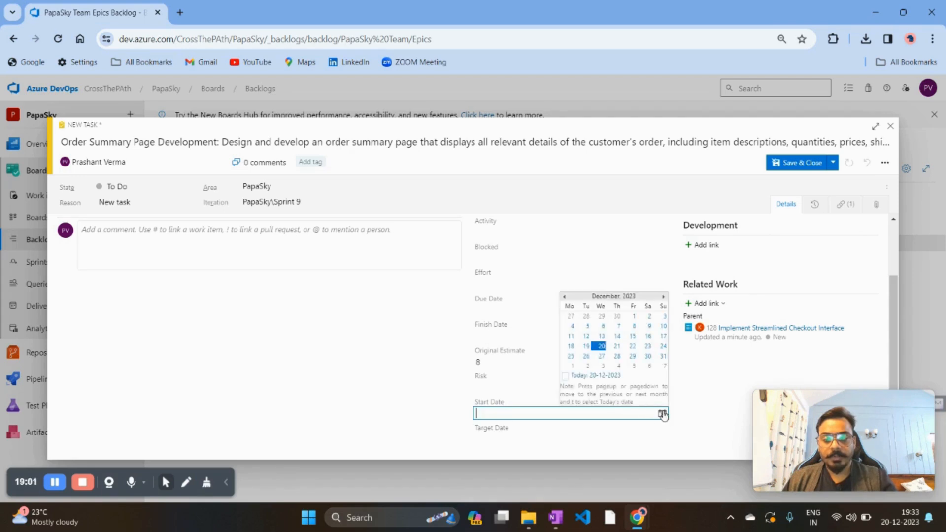
{"action": "left_click", "coordinate": [587, 355]}
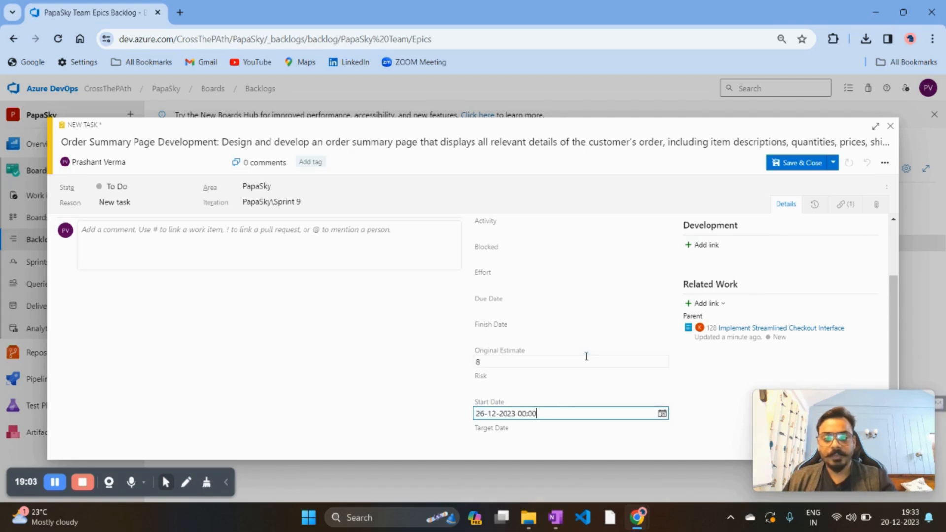
{"action": "left_click", "coordinate": [578, 440]}
{"action": "left_click", "coordinate": [662, 439]}
{"action": "left_click", "coordinate": [648, 382]}
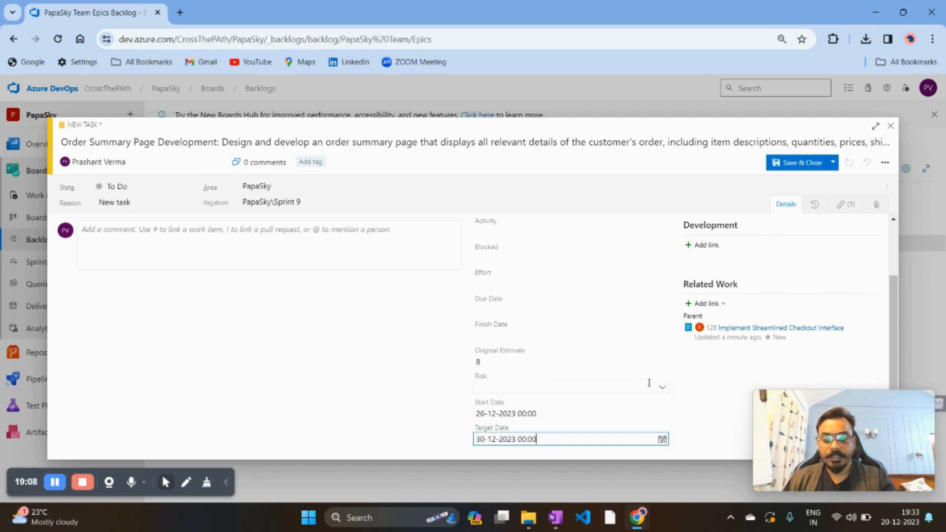
{"action": "left_click", "coordinate": [530, 387]}
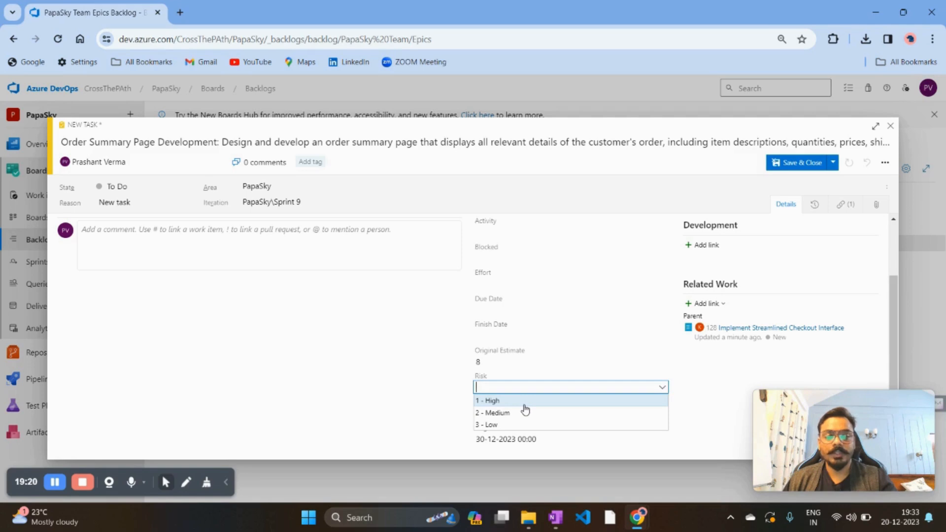
{"action": "left_click", "coordinate": [524, 405]}
Try the Yes value in the task's Blocked field and clear the field again.
{"action": "scroll", "coordinate": [544, 383], "scroll_direction": "up", "scroll_amount": 1}
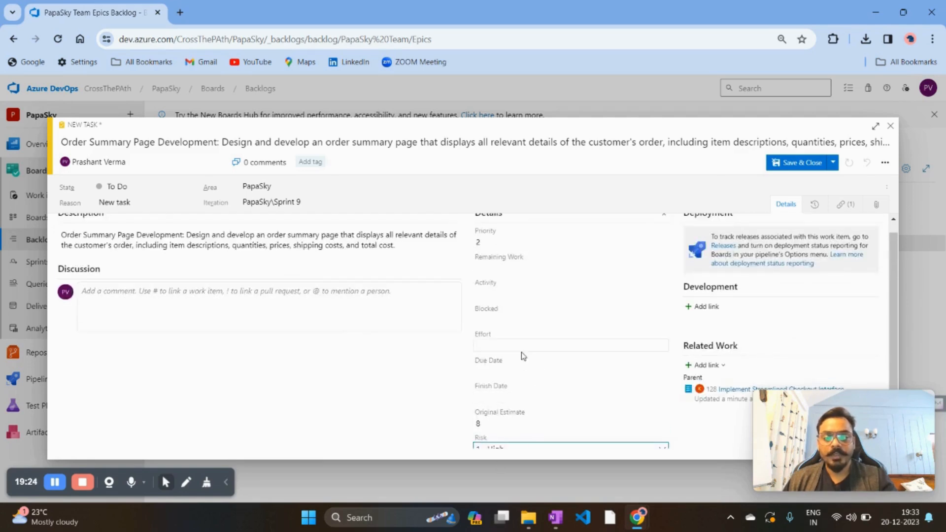
{"action": "scroll", "coordinate": [520, 351], "scroll_direction": "up", "scroll_amount": 1}
{"action": "left_click", "coordinate": [524, 332]}
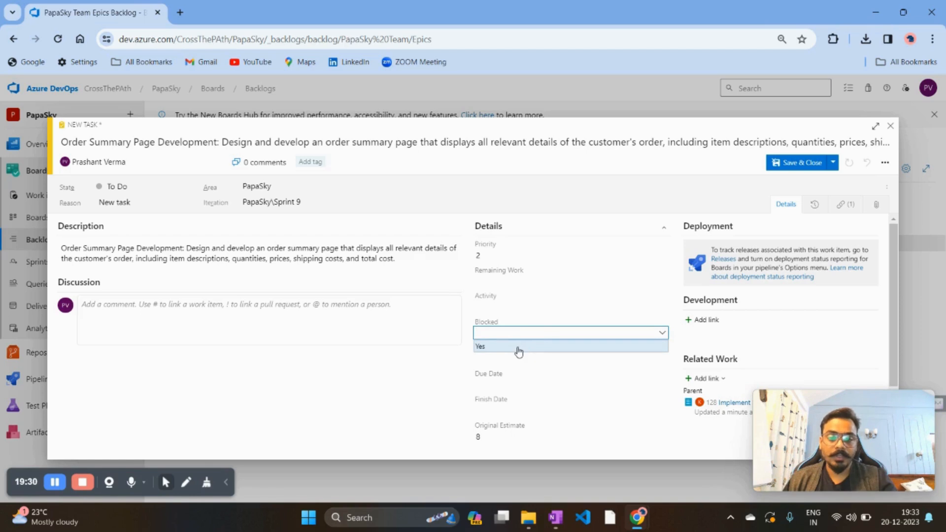
{"action": "left_click", "coordinate": [518, 348]}
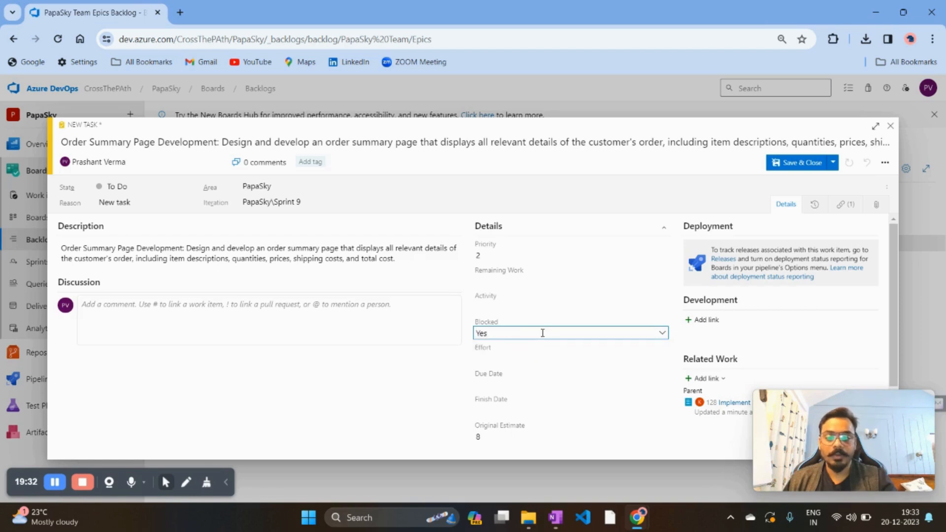
{"action": "left_click", "coordinate": [542, 333]}
{"action": "left_click", "coordinate": [443, 358]}
{"action": "left_click", "coordinate": [537, 332]}
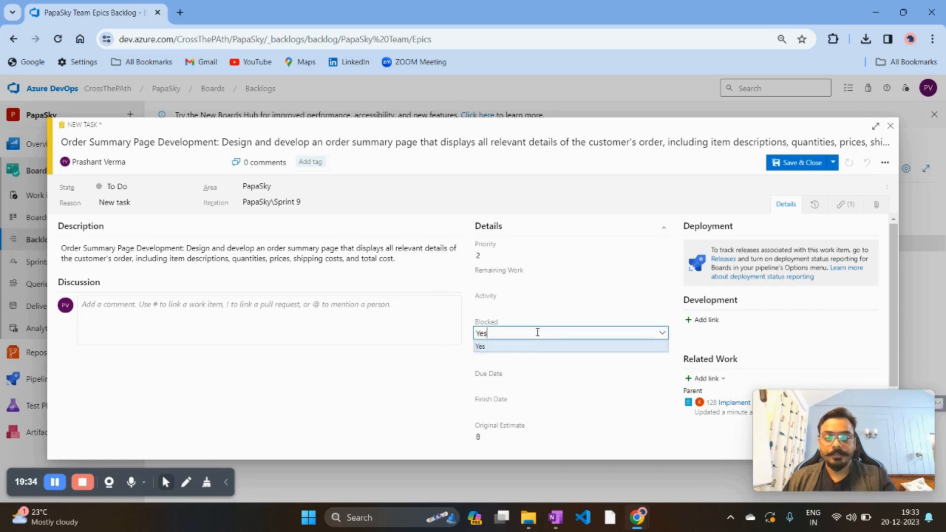
{"action": "key", "text": "BackSpace"}
{"action": "key", "text": "BackSpace"}
{"action": "key", "text": "BackSpace"}
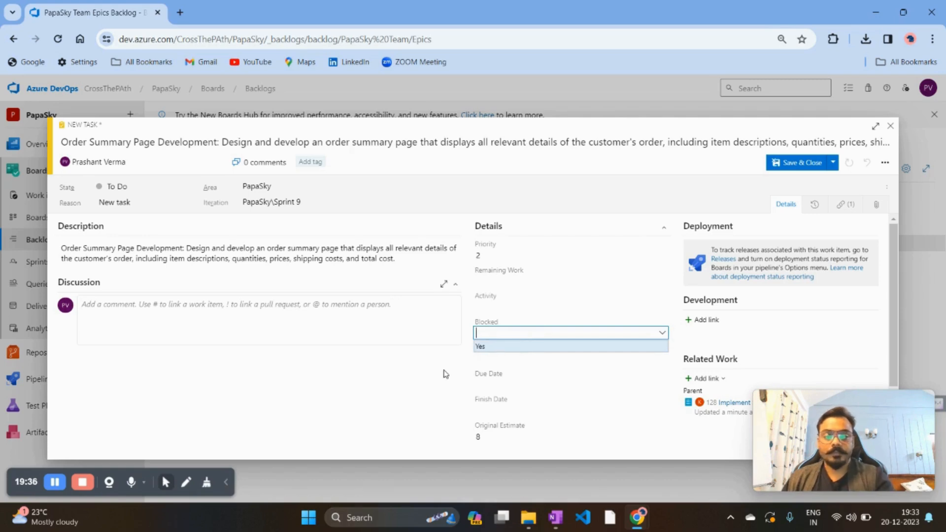
{"action": "left_click", "coordinate": [400, 398]}
Review the Order Summary Page Development task's details, and save and close the task.
{"action": "scroll", "coordinate": [473, 363], "scroll_direction": "down", "scroll_amount": 1}
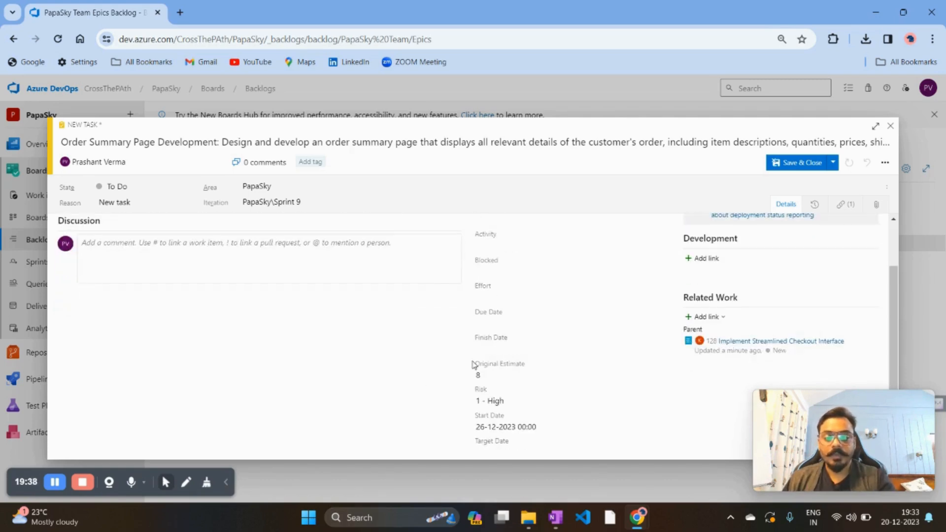
{"action": "scroll", "coordinate": [643, 282], "scroll_direction": "up", "scroll_amount": 1}
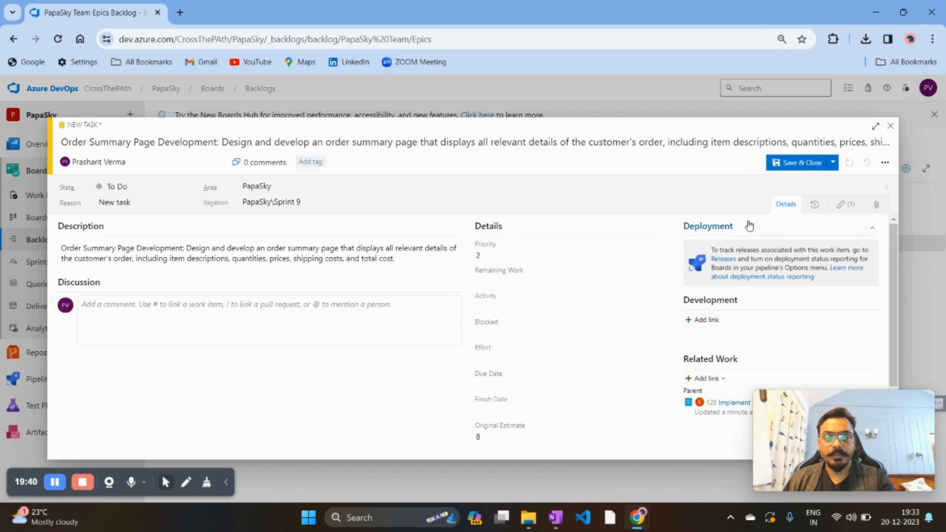
{"action": "left_click", "coordinate": [790, 166]}
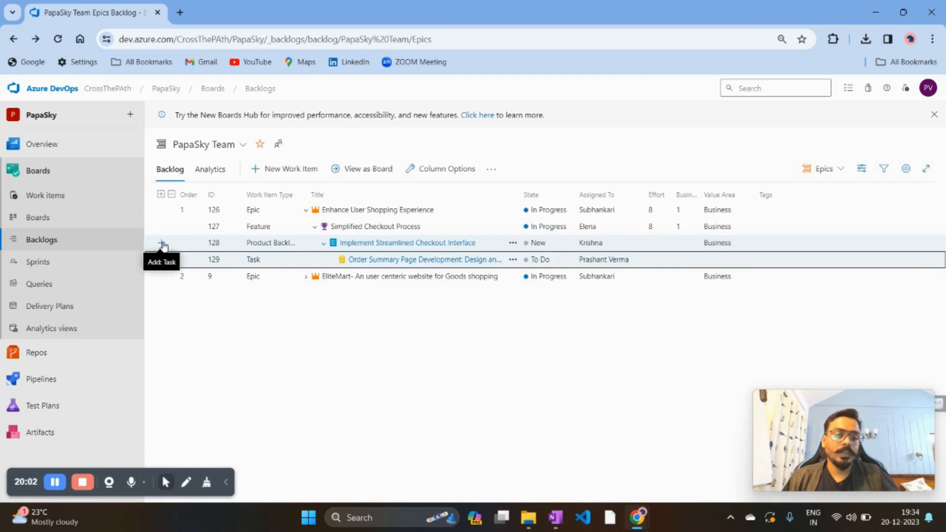
Open a blank new task form under "Implement Streamlined Checkout Interface" and close it without filling it in.
{"action": "left_click", "coordinate": [162, 244]}
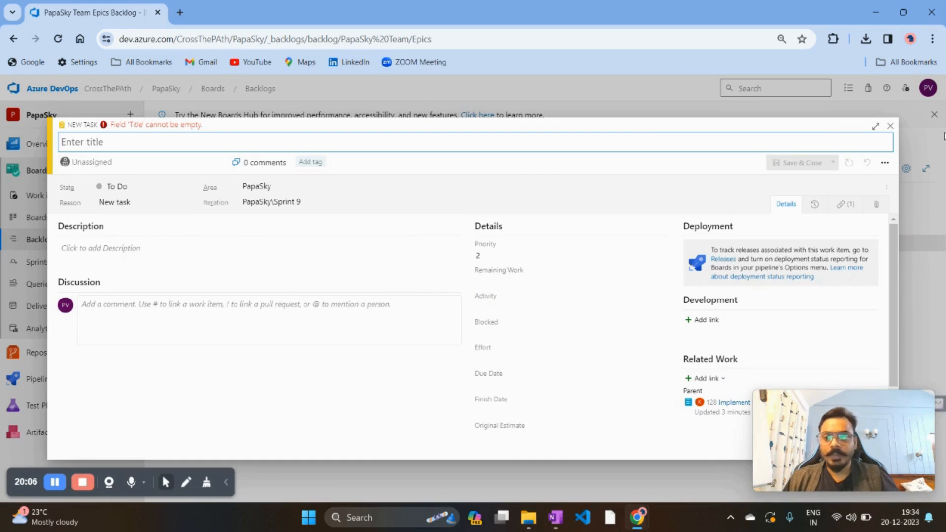
{"action": "left_click", "coordinate": [890, 125]}
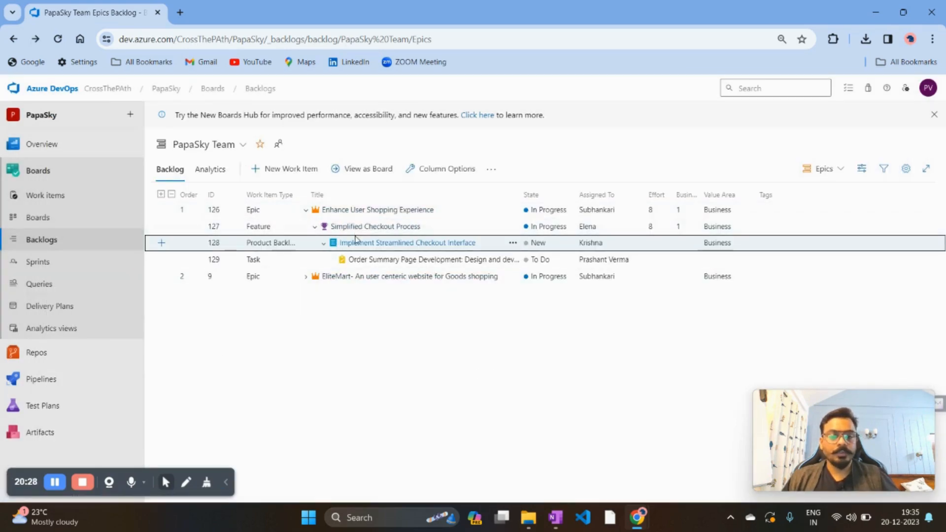
Collapse the "Enhance User Shopping Experience" epic and examine the EliteMart epic's hierarchy by expanding its first two features and first backlog item.
{"action": "left_click", "coordinate": [306, 210]}
{"action": "left_click", "coordinate": [306, 227]}
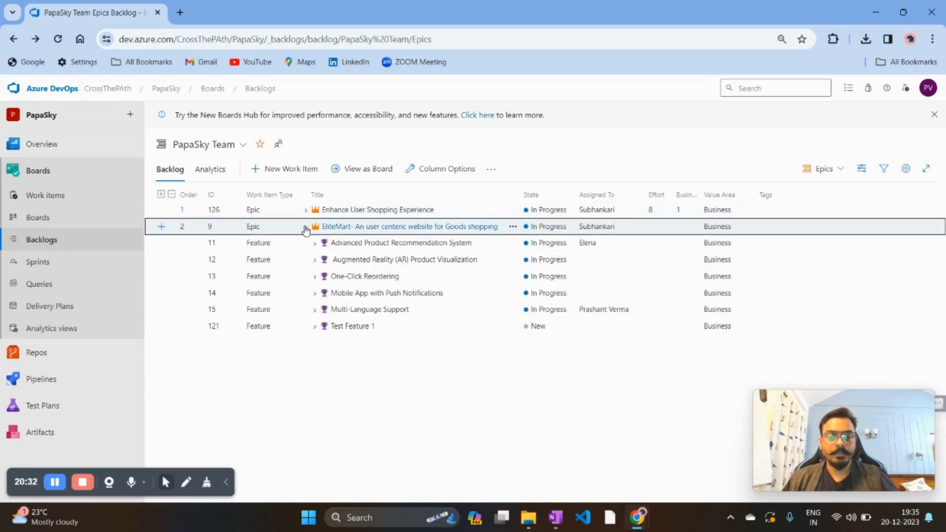
{"action": "left_click", "coordinate": [315, 244]}
{"action": "left_click", "coordinate": [316, 245]}
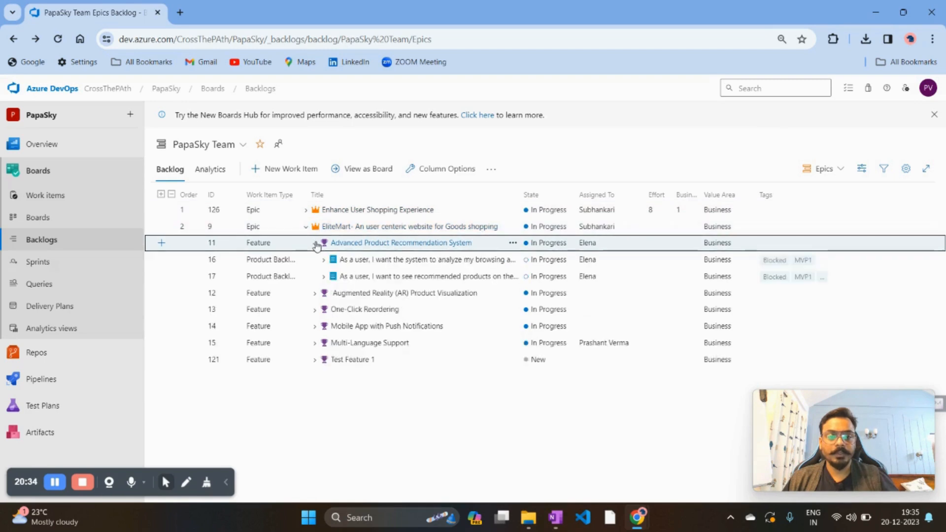
{"action": "left_click", "coordinate": [323, 260]}
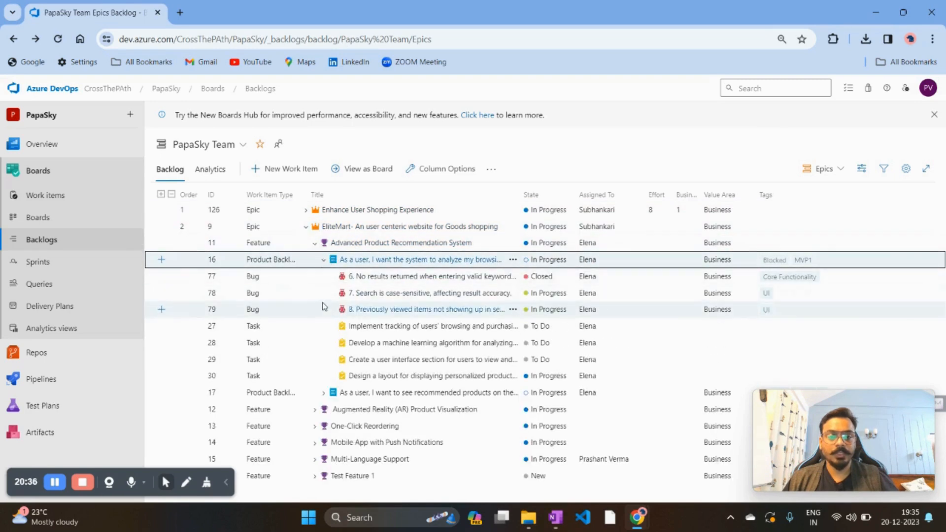
{"action": "left_click", "coordinate": [313, 411]}
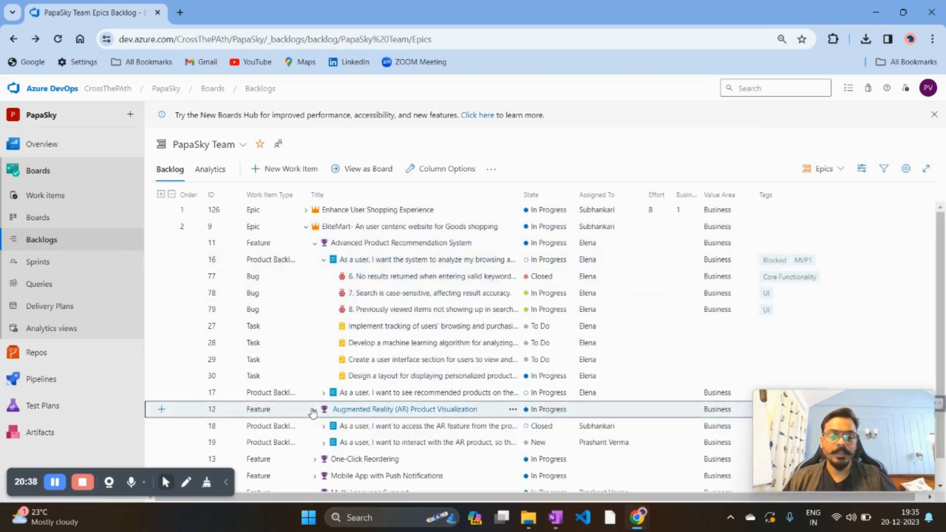